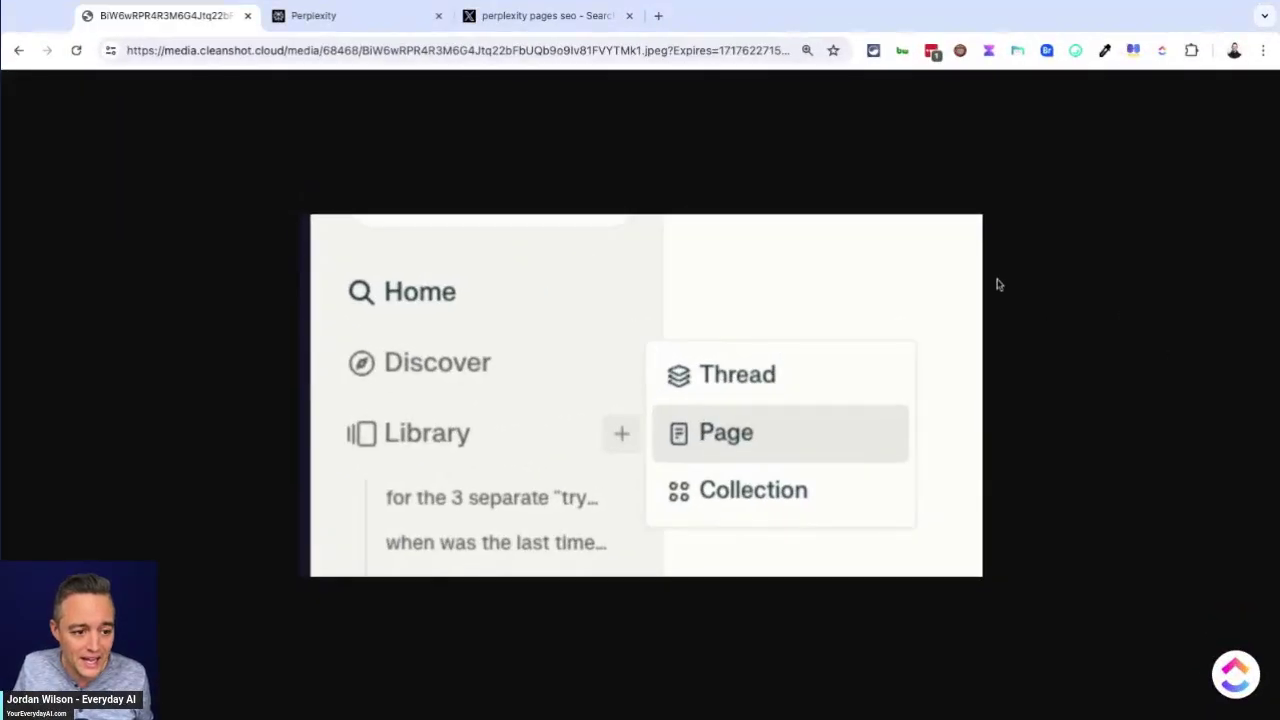
Step: Switch from the CleanShot screenshot back to the Perplexity browser tab
{"action": "left_click", "coordinate": [352, 16]}
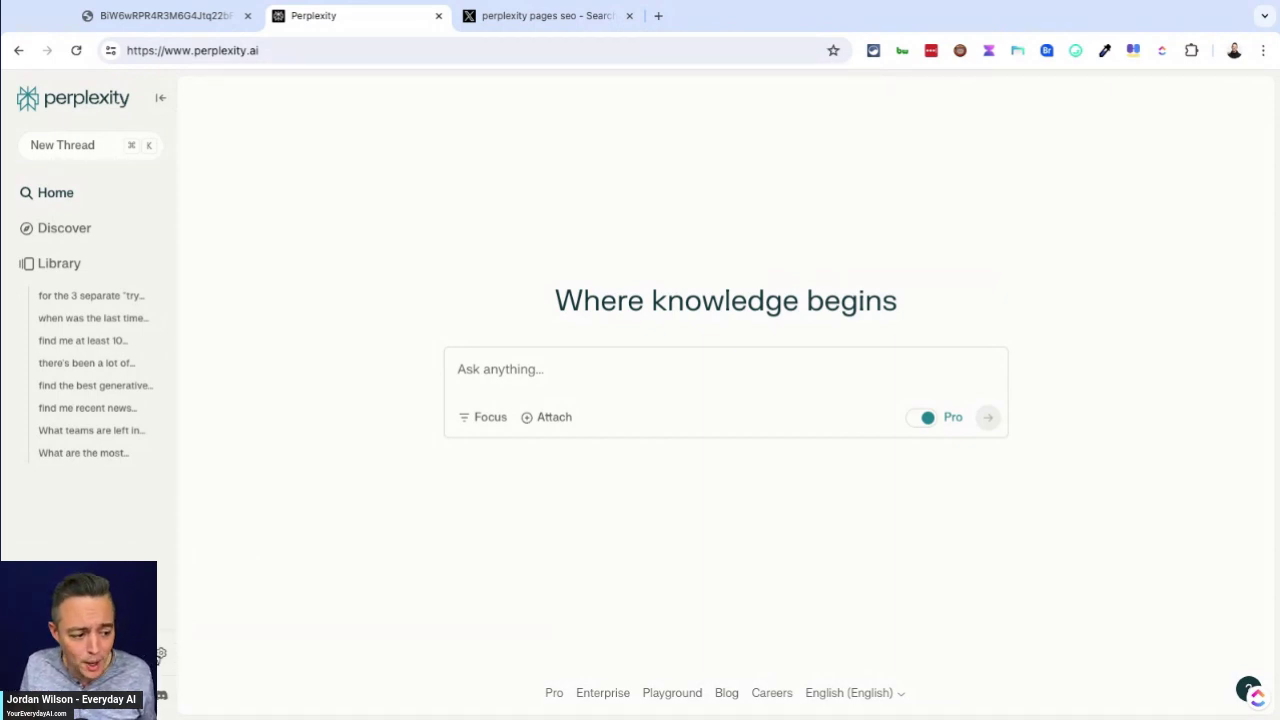
Step: Collapse the sidebar, open and dismiss a new thread, then re-expand the sidebar
{"action": "left_click", "coordinate": [158, 104]}
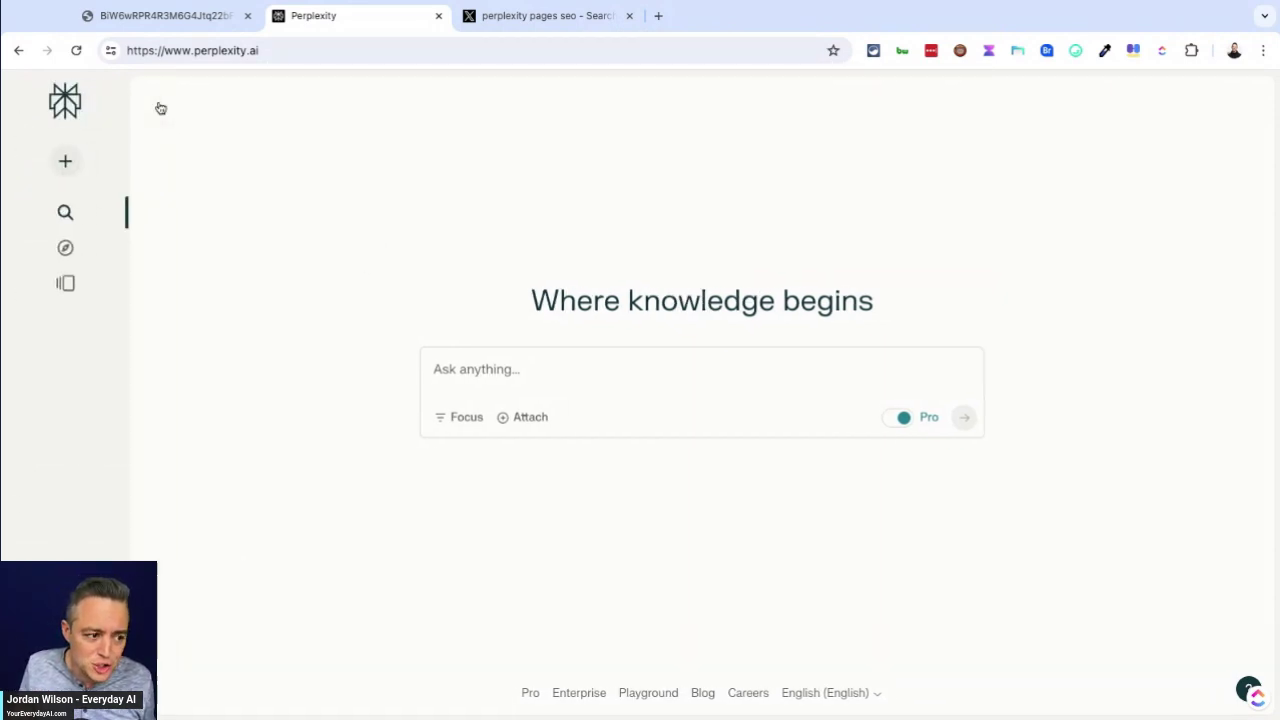
{"action": "left_click", "coordinate": [45, 167]}
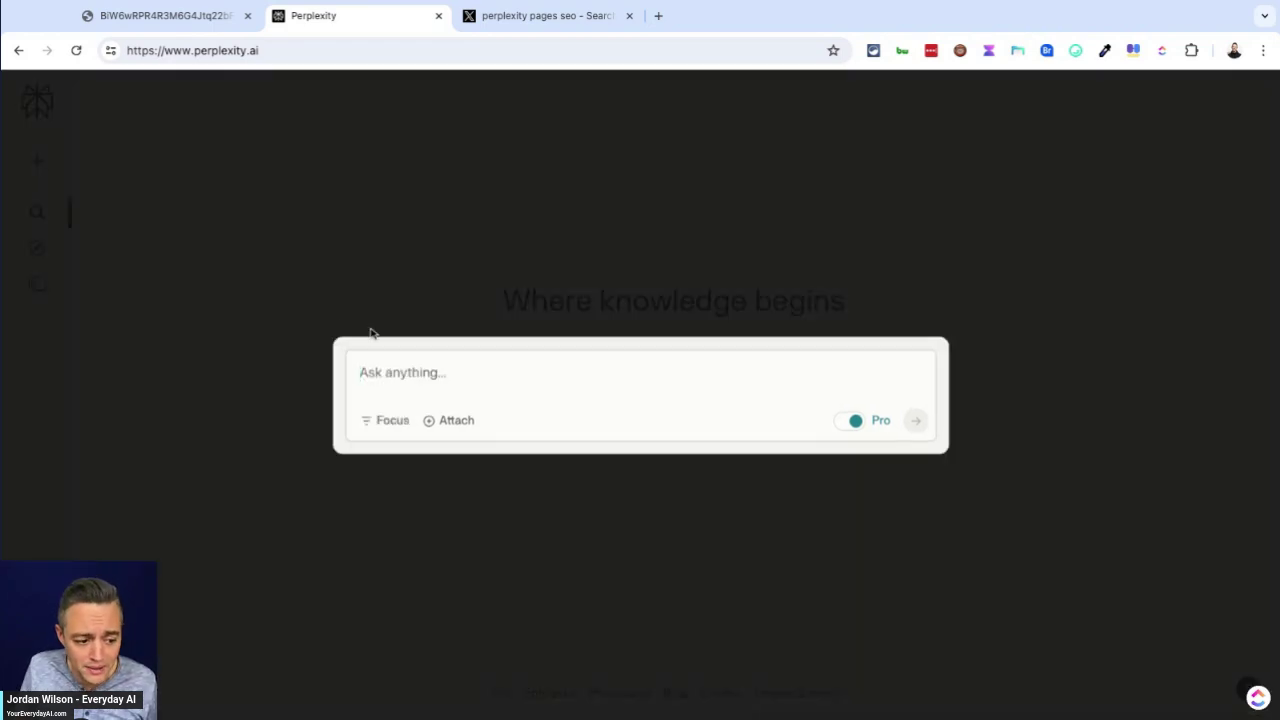
{"action": "left_click", "coordinate": [700, 190]}
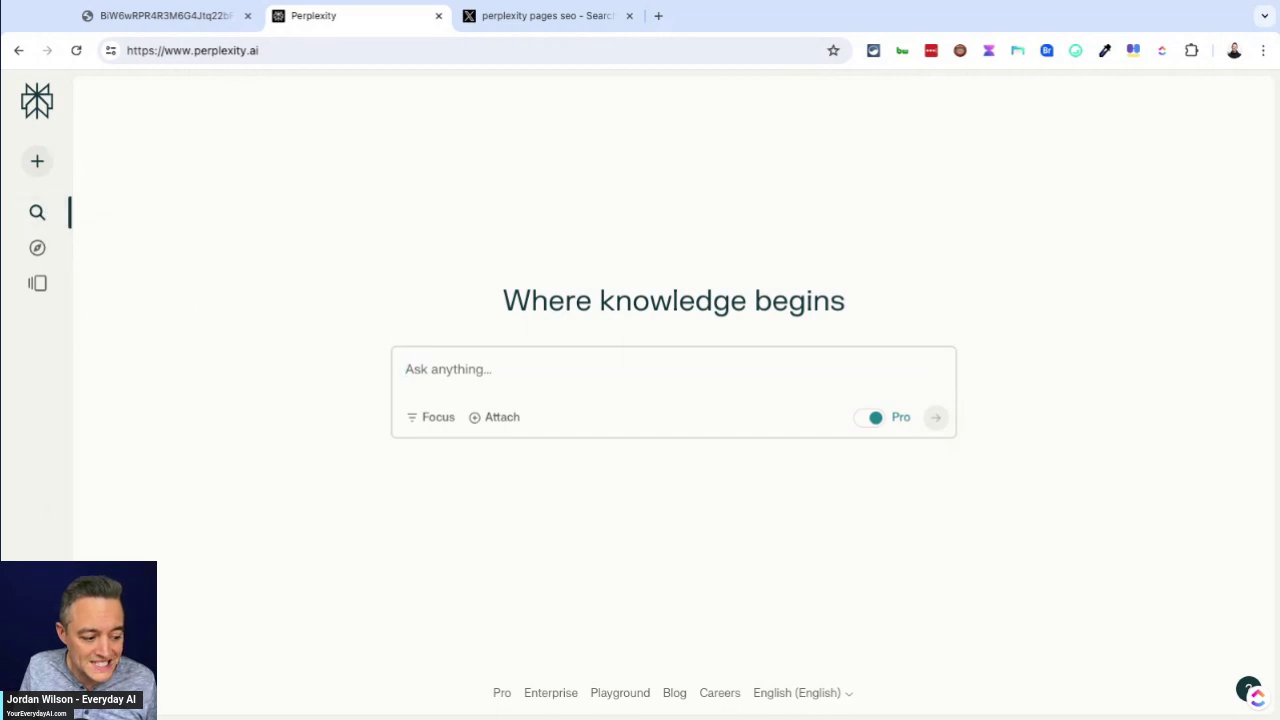
{"action": "left_click", "coordinate": [69, 212]}
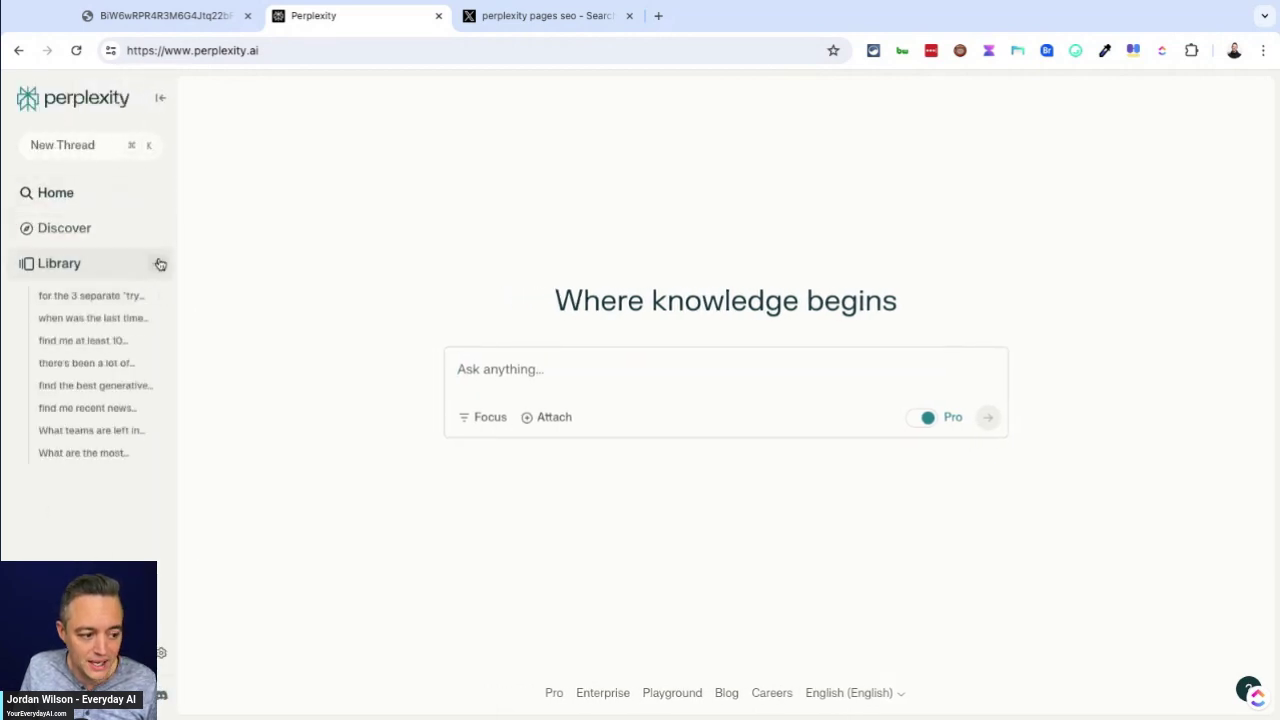
Step: Create a new Page from the Library + menu, then move to the X post tab
{"action": "left_click", "coordinate": [160, 263]}
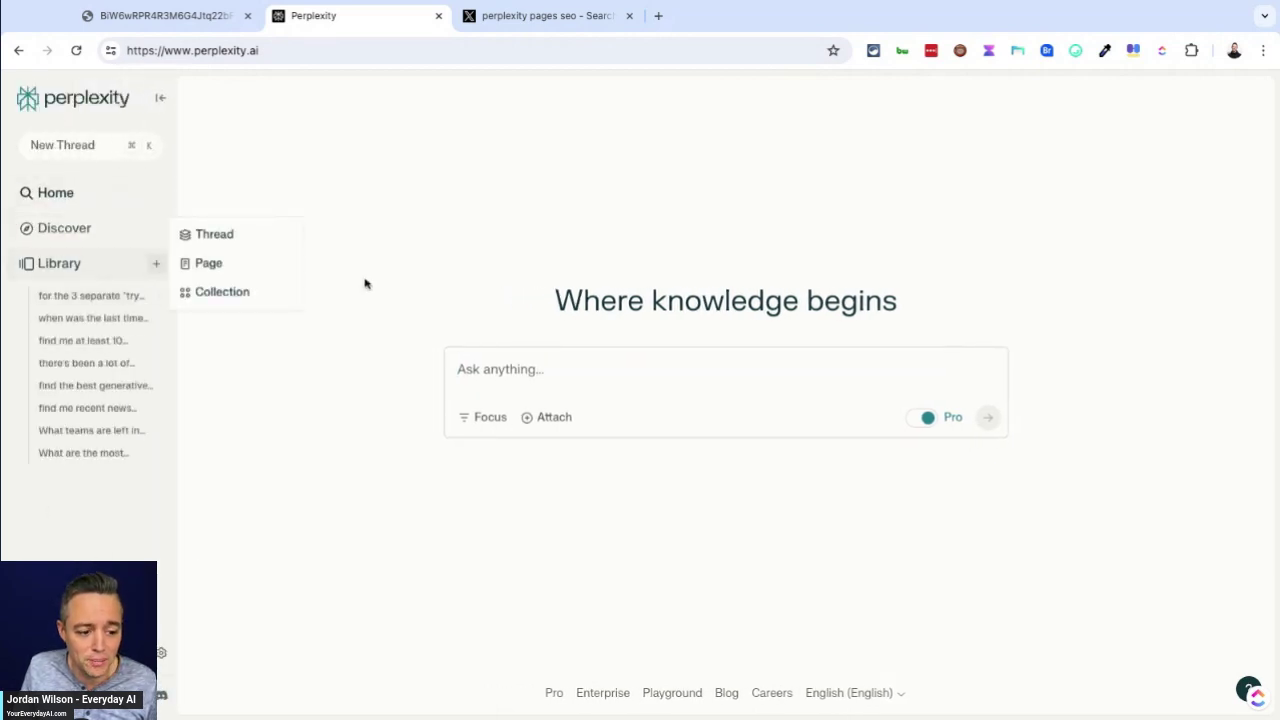
{"action": "left_click", "coordinate": [240, 272]}
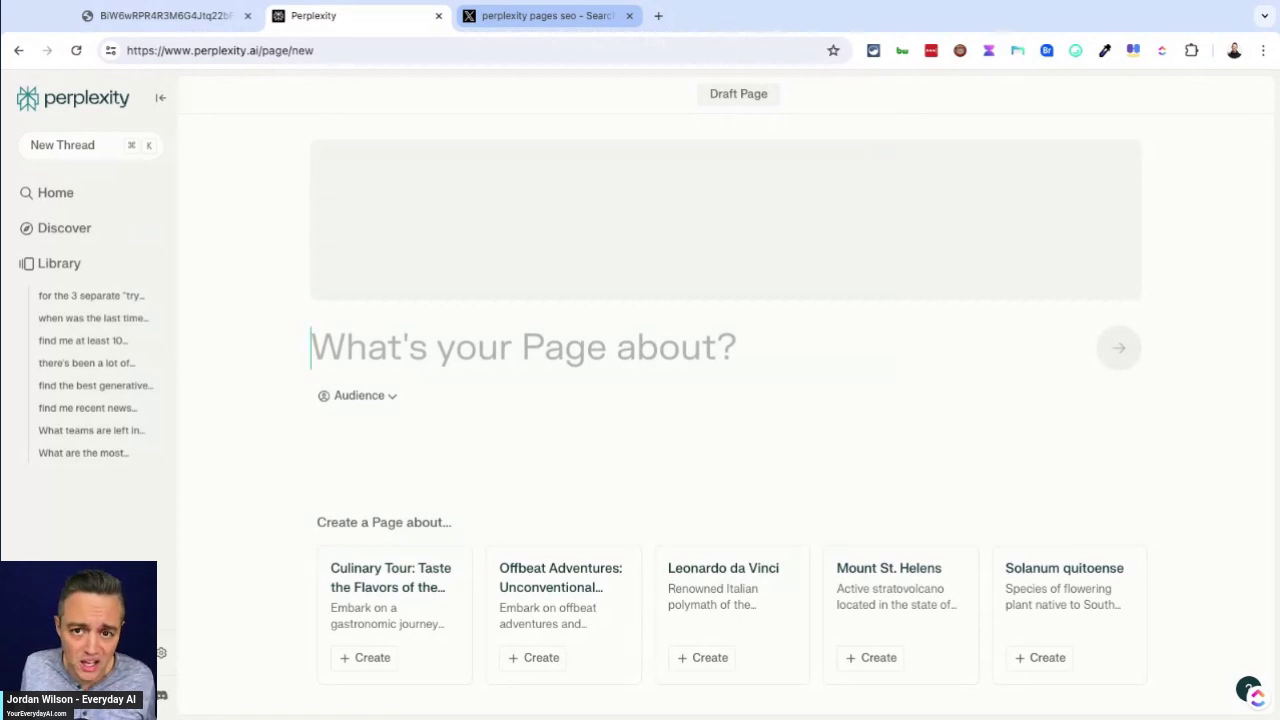
{"action": "left_click", "coordinate": [545, 15]}
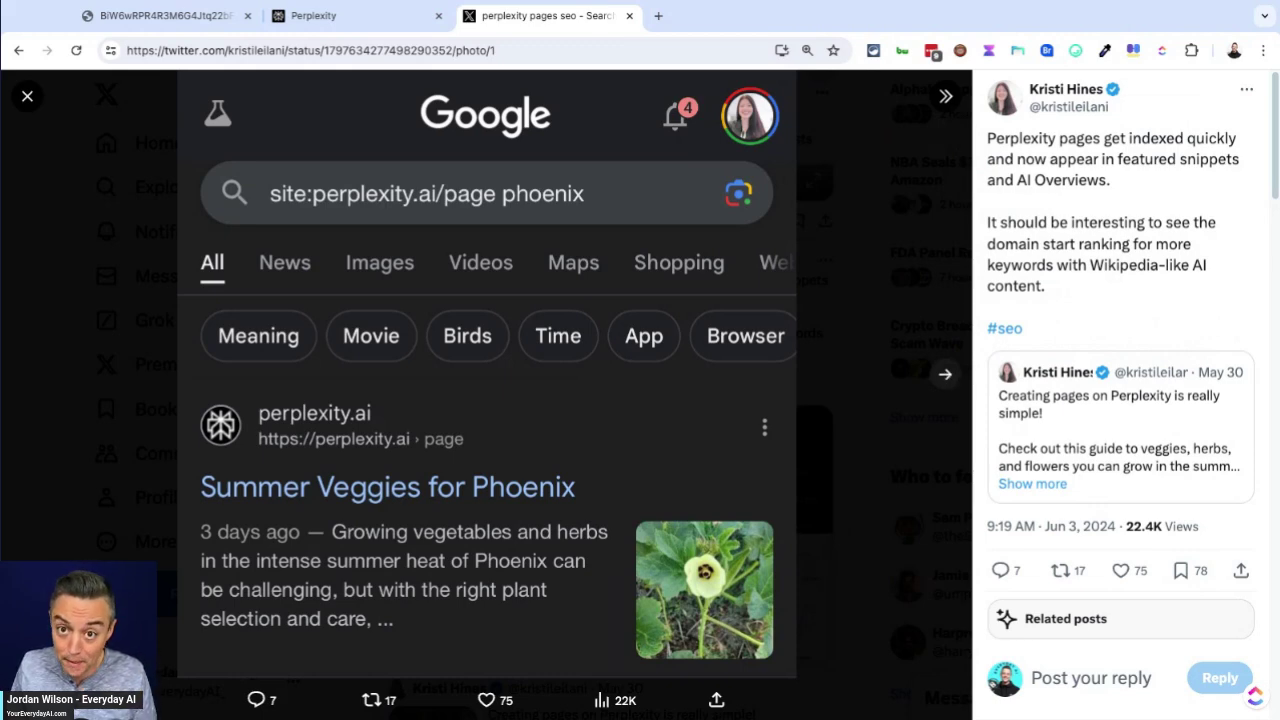
Step: Step through the X post's photos to the third Google-results screenshot
{"action": "left_click", "coordinate": [945, 373]}
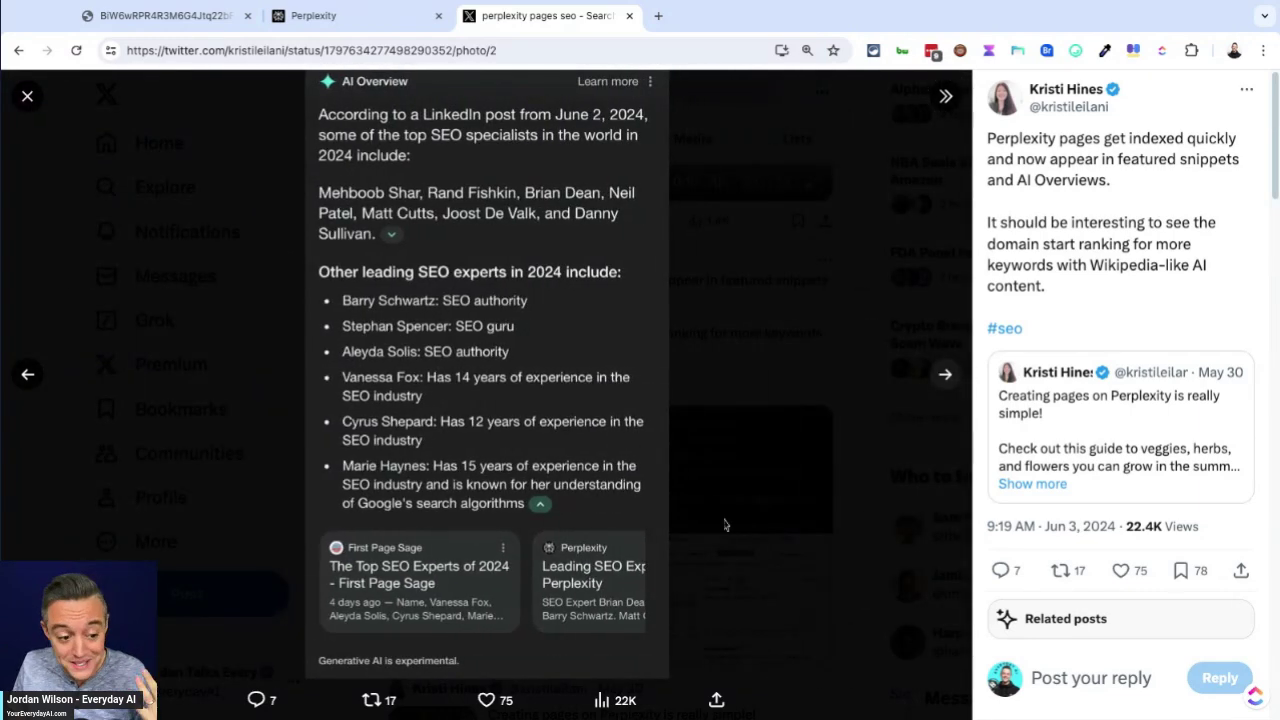
{"action": "left_click", "coordinate": [946, 374]}
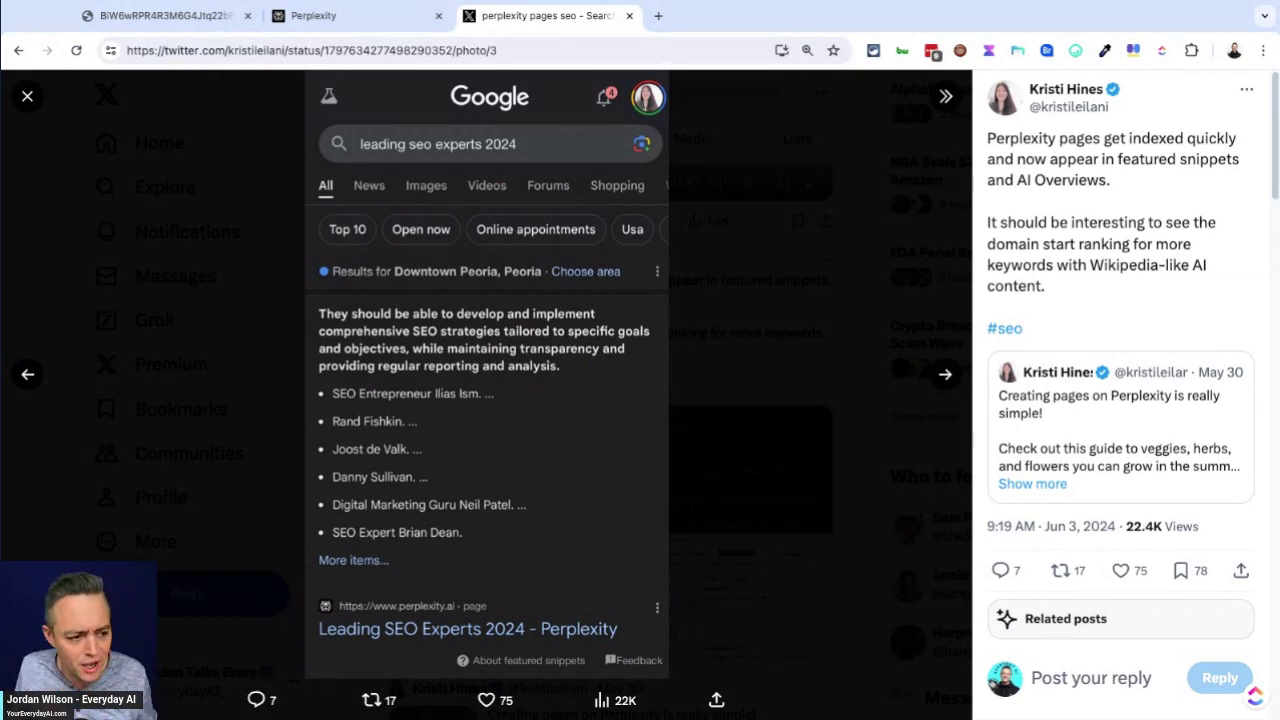
Step: Back on the draft Page, collapse the sidebar and set the audience to Beginners
{"action": "left_click", "coordinate": [346, 18]}
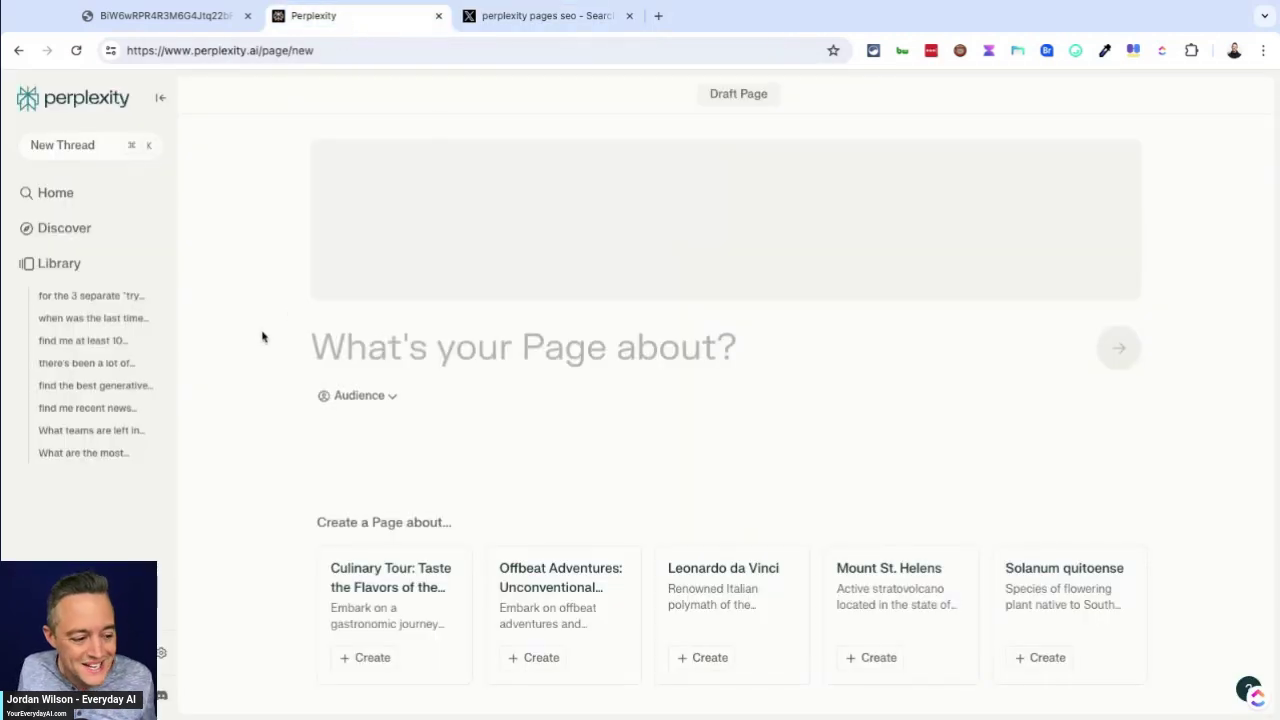
{"action": "left_click", "coordinate": [160, 97]}
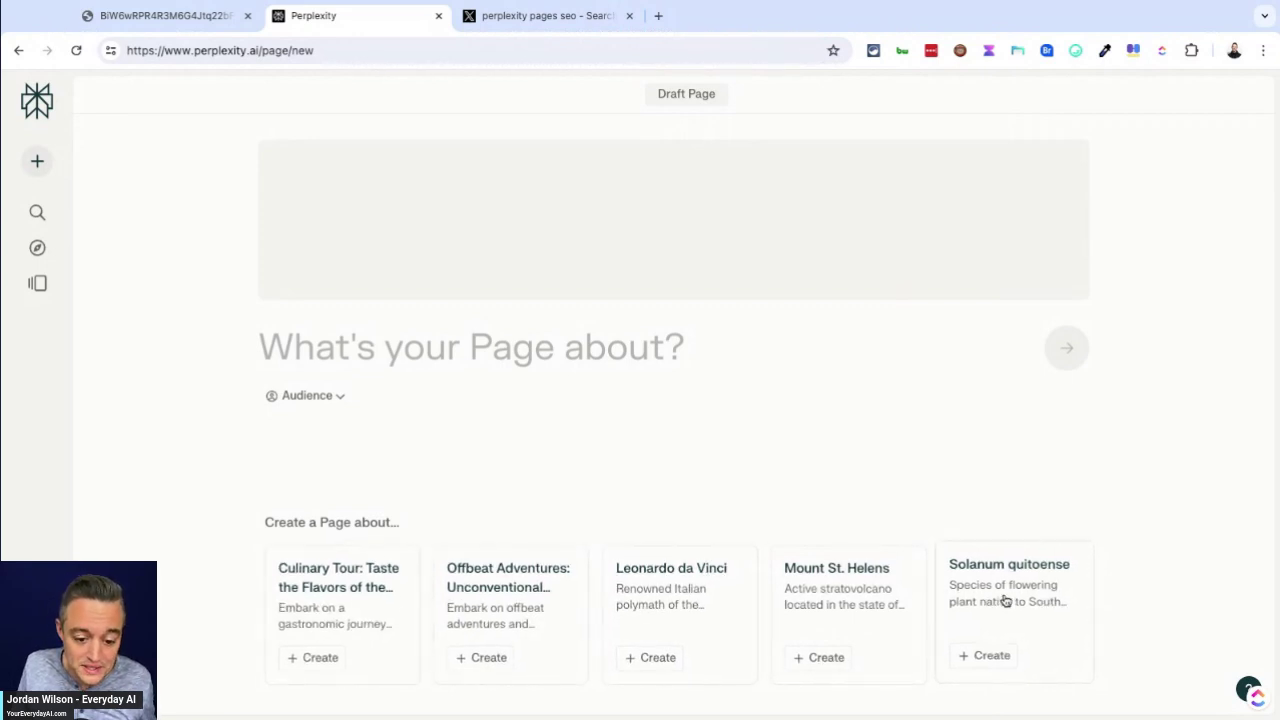
{"action": "left_click", "coordinate": [332, 396]}
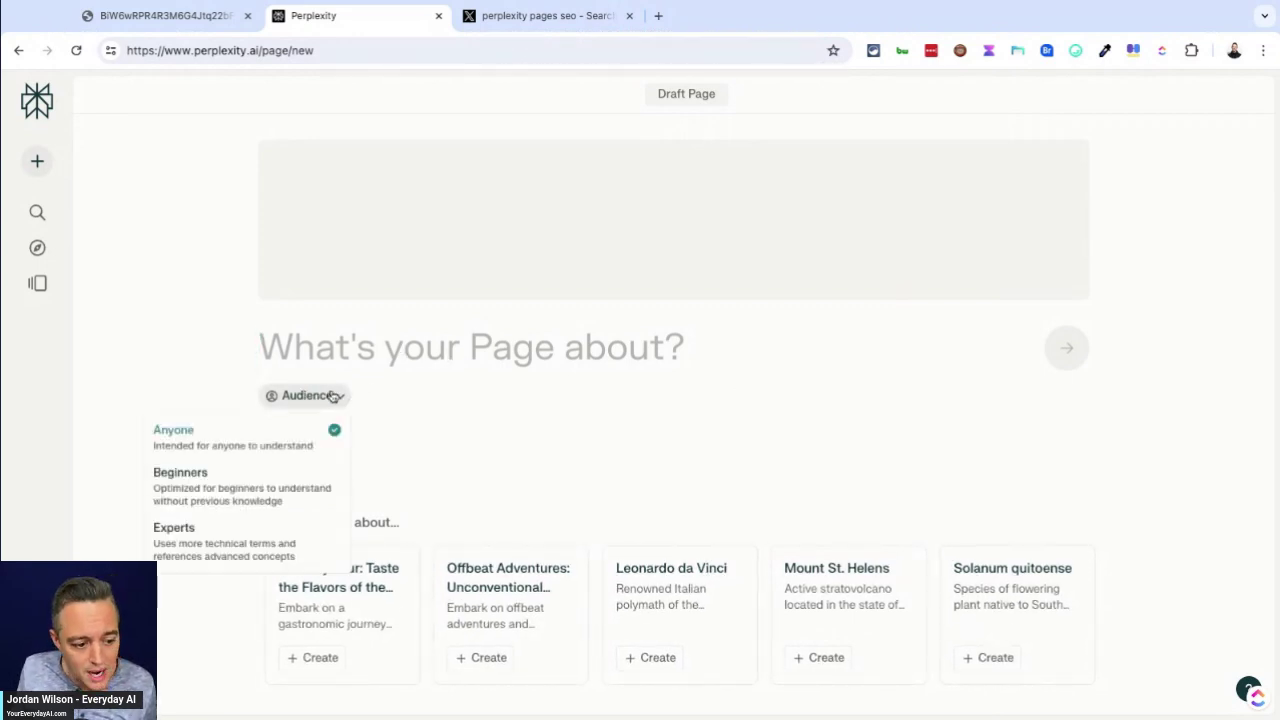
{"action": "left_click", "coordinate": [264, 488]}
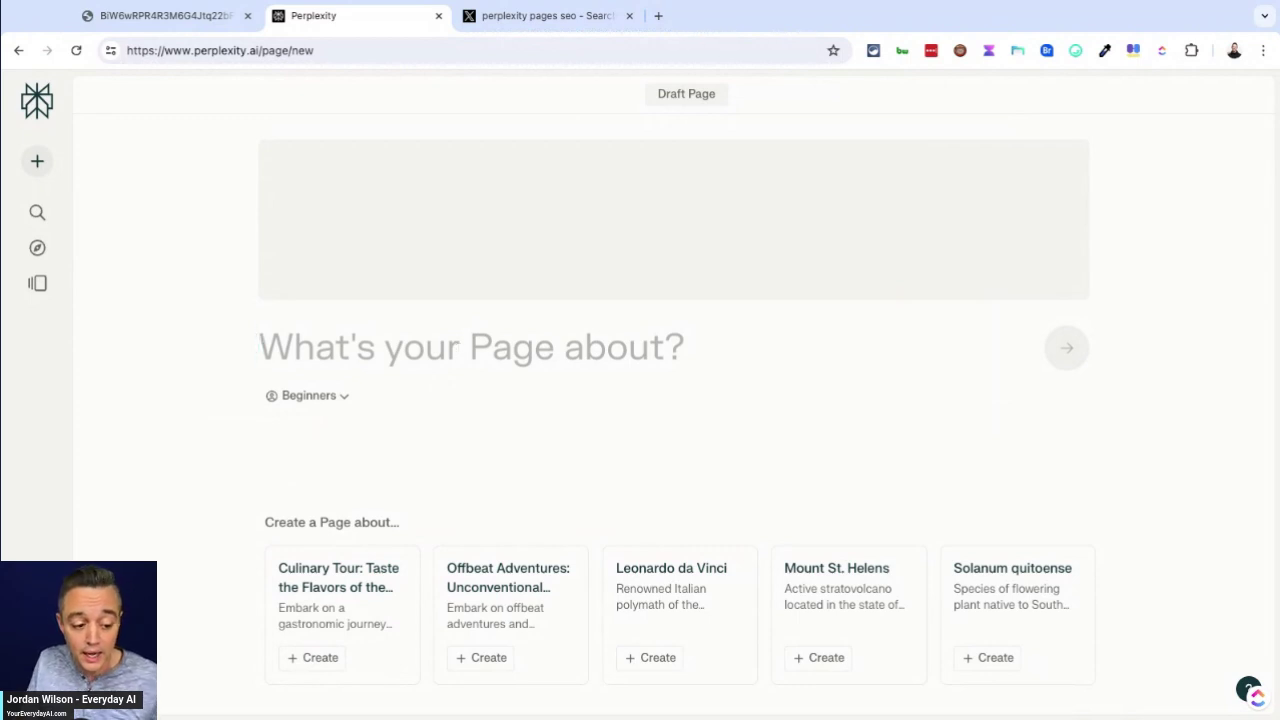
Step: Enter the topic 'Best Large Language Models for beginners in 2024' and generate the Page
{"action": "type", "text": "Best "}
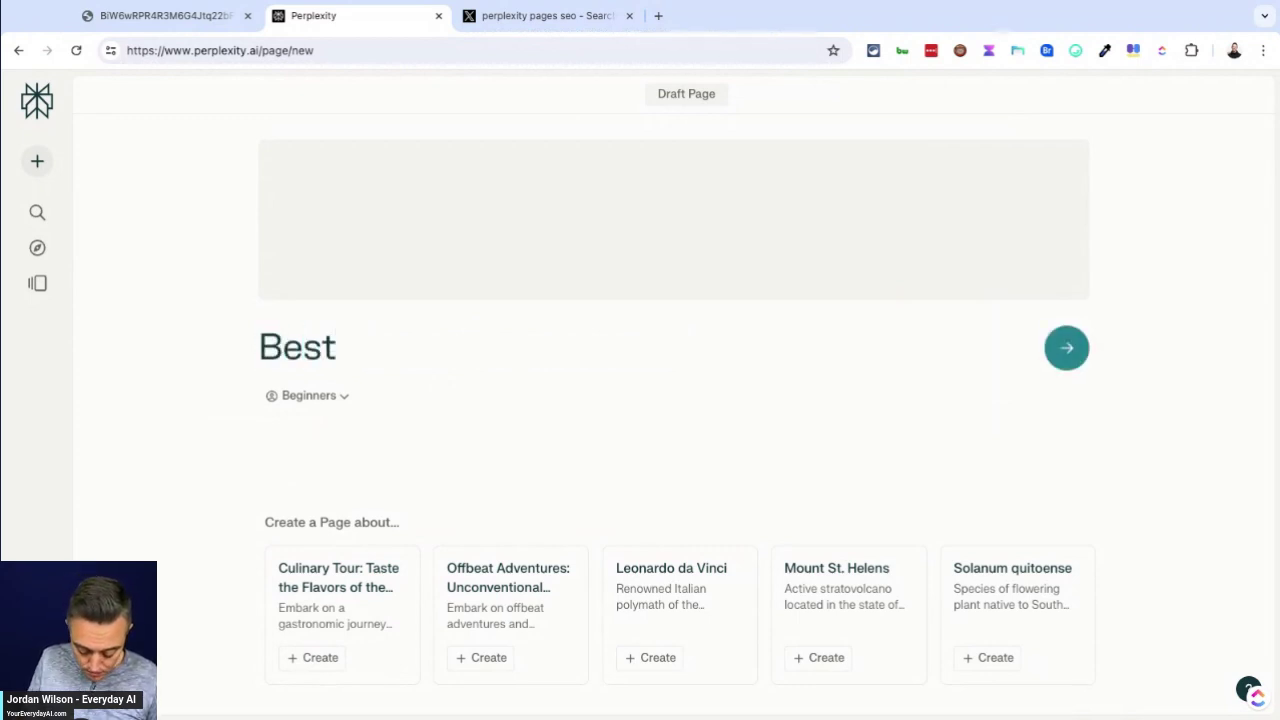
{"action": "type", "text": "Larege"}
{"action": "key", "text": "BackSpace"}
{"action": "key", "text": "BackSpace"}
{"action": "key", "text": "BackSpace"}
{"action": "key", "text": "BackSpace"}
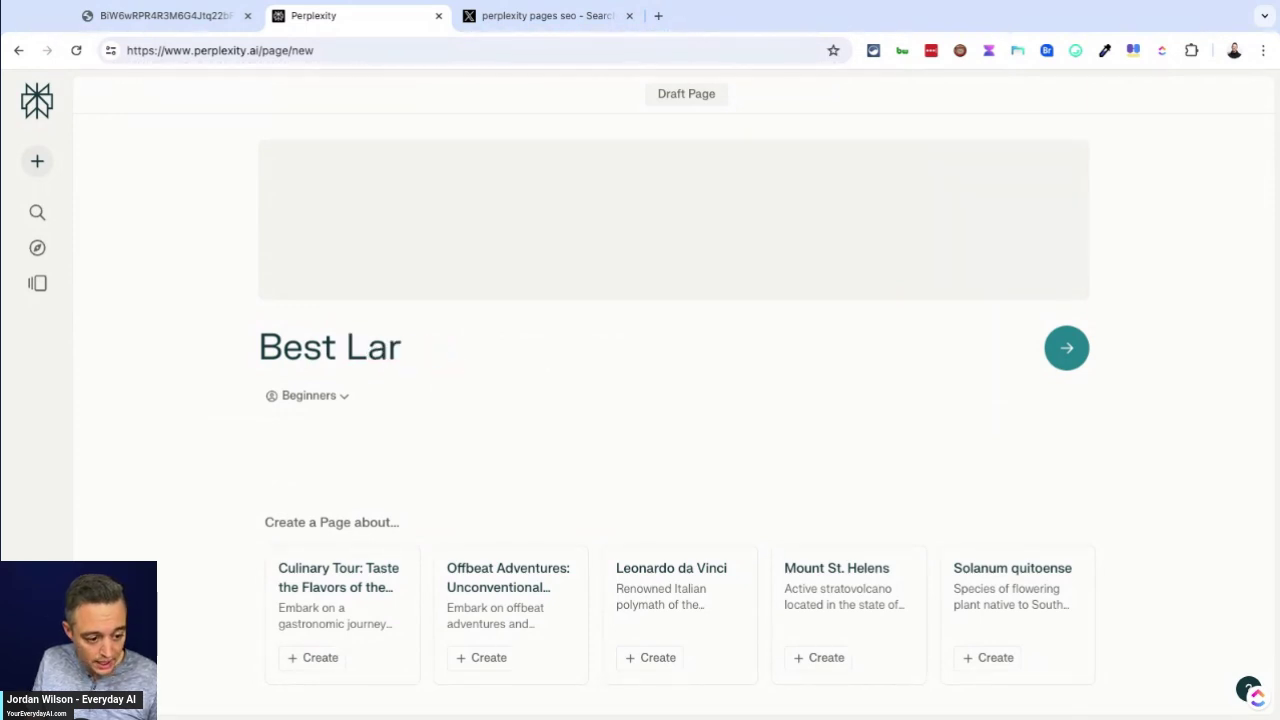
{"action": "type", "text": "ge Language "}
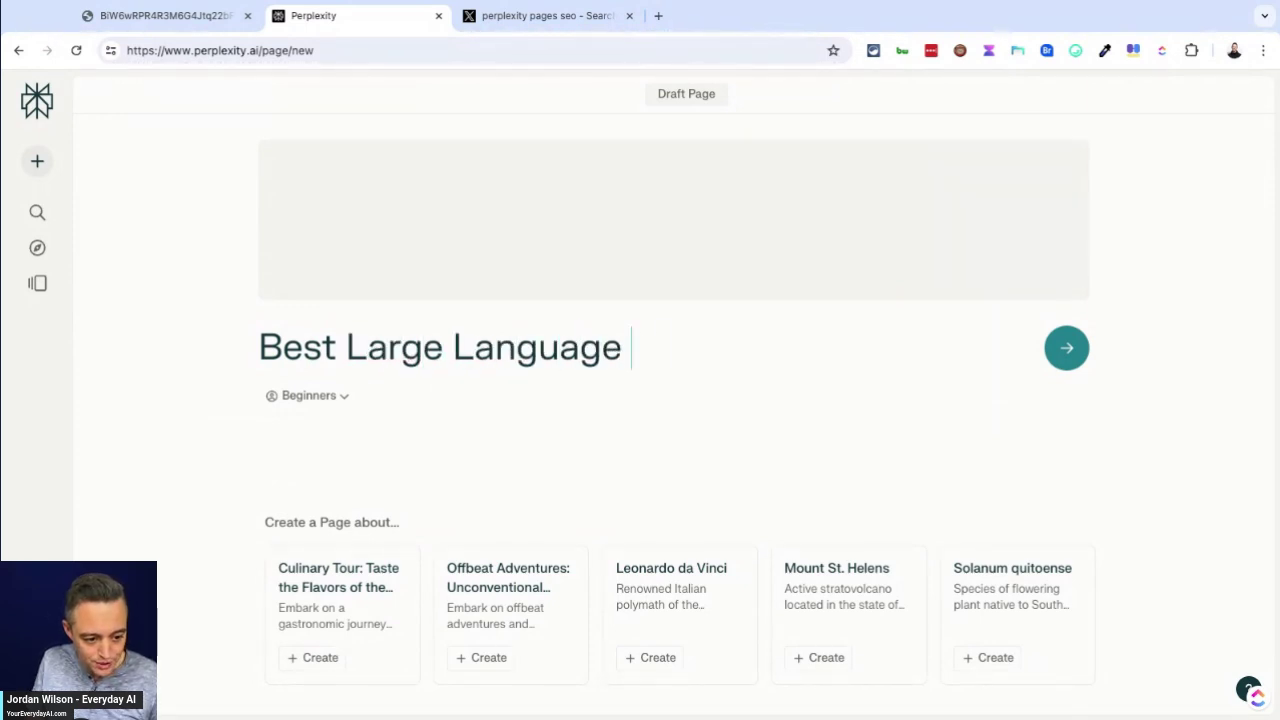
{"action": "type", "text": "Models for beginners in 202"}
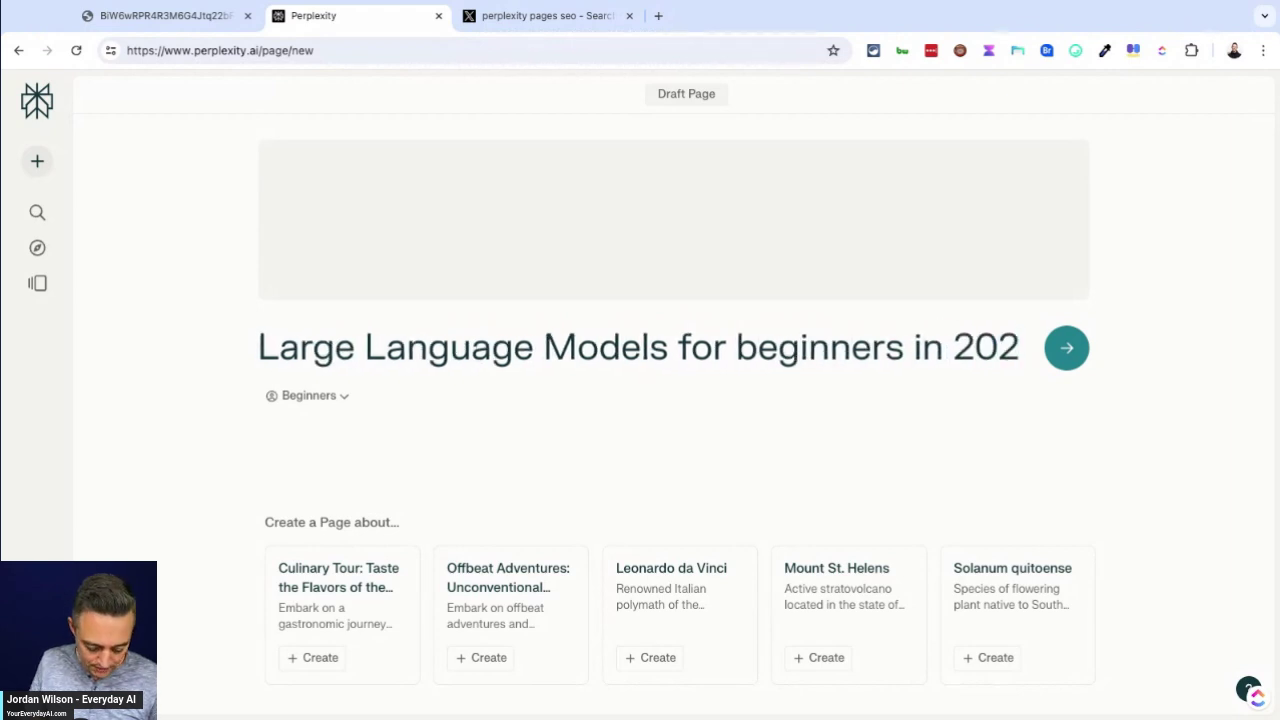
{"action": "type", "text": "4"}
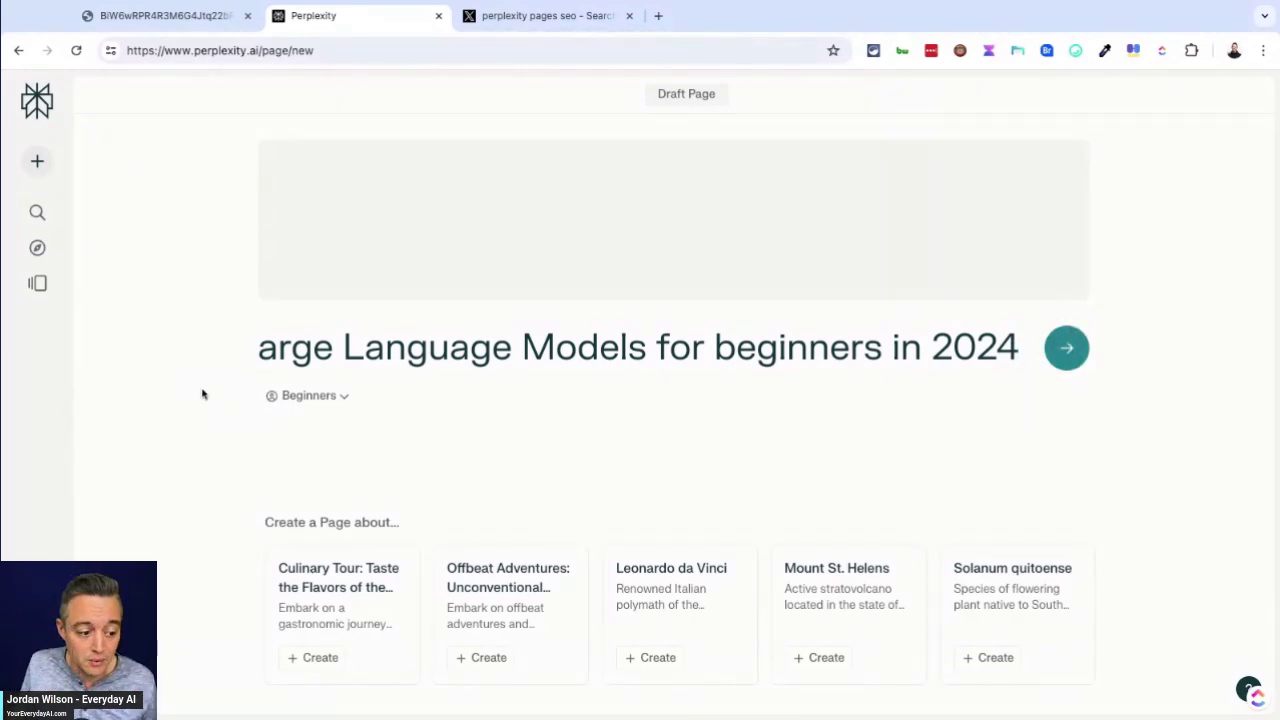
{"action": "left_click", "coordinate": [880, 355]}
{"action": "key", "text": "shift+Left"}
{"action": "key", "text": "shift+Left"}
{"action": "key", "text": "shift+Left"}
{"action": "key", "text": "shift+Left"}
{"action": "key", "text": "shift+Left"}
{"action": "key", "text": "shift+Left"}
{"action": "key", "text": "shift+Left"}
{"action": "key", "text": "shift+Left"}
{"action": "key", "text": "shift+Left"}
{"action": "key", "text": "shift+Left"}
{"action": "key", "text": "shift+Left"}
{"action": "key", "text": "shift+Left"}
{"action": "key", "text": "shift+Left"}
{"action": "key", "text": "shift+Left"}
{"action": "key", "text": "shift+Left"}
{"action": "key", "text": "shift+Right"}
{"action": "key", "text": "shift+Right"}
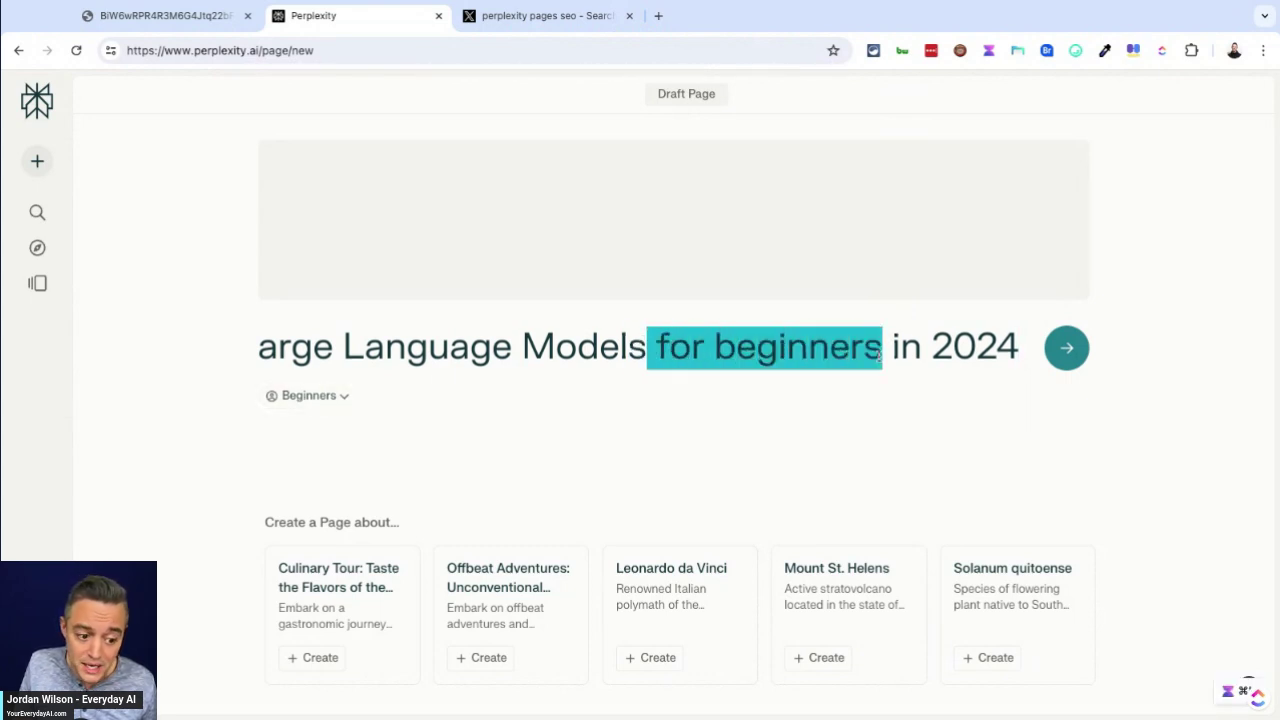
{"action": "left_click", "coordinate": [1065, 352]}
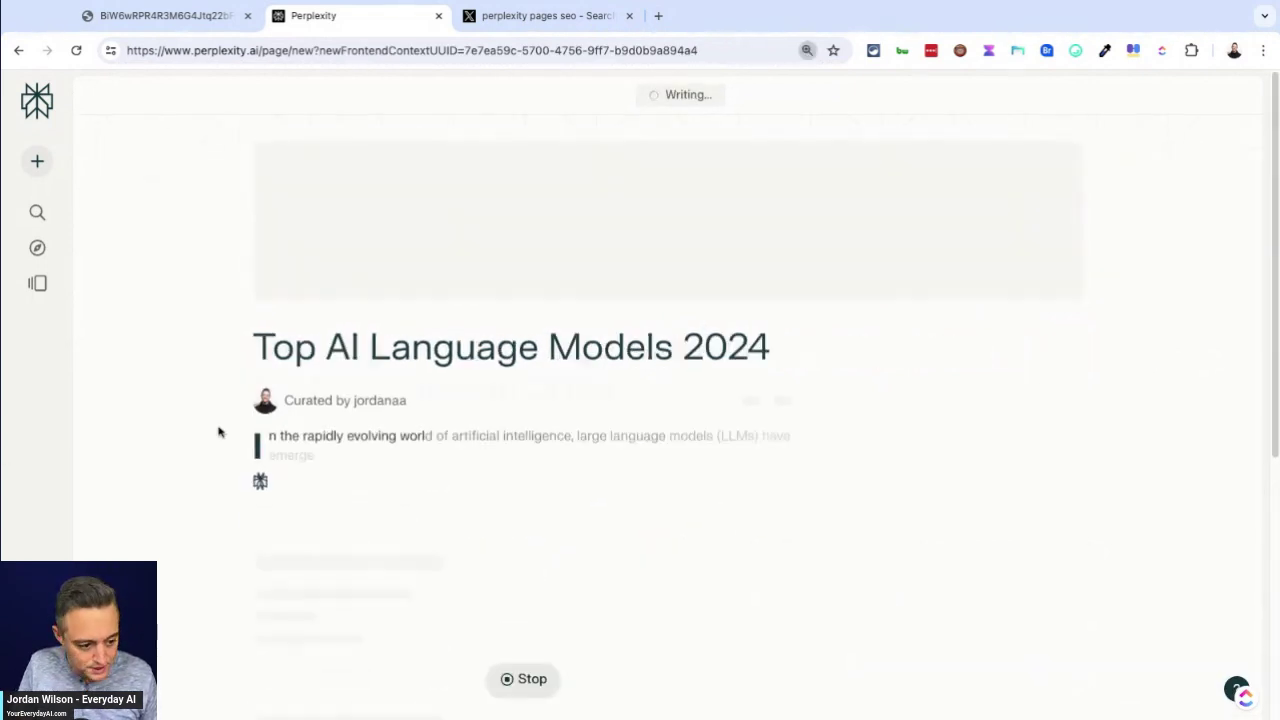
Step: Zoom in and scroll through the finished 'Top AI Language Models 2024' Page, clearing a stray selection
{"action": "key", "text": "ctrl+plus"}
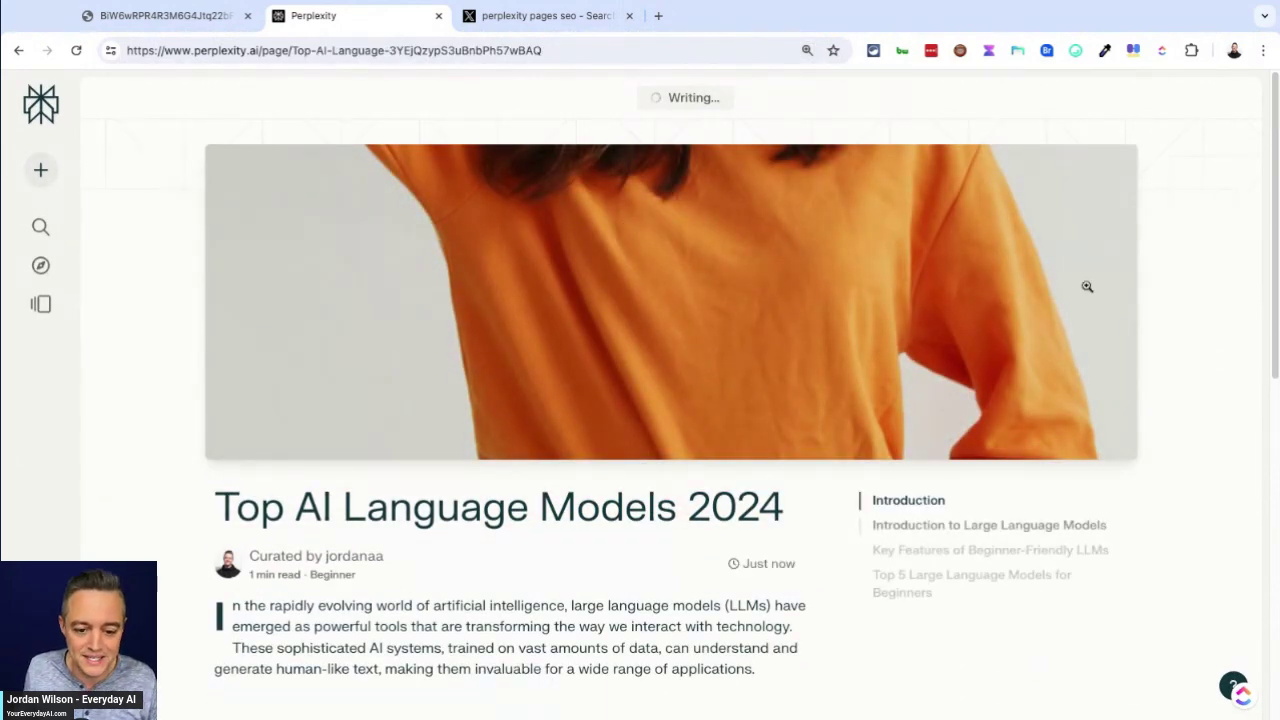
{"action": "scroll", "coordinate": [597, 395], "scroll_direction": "down", "scroll_amount": 7}
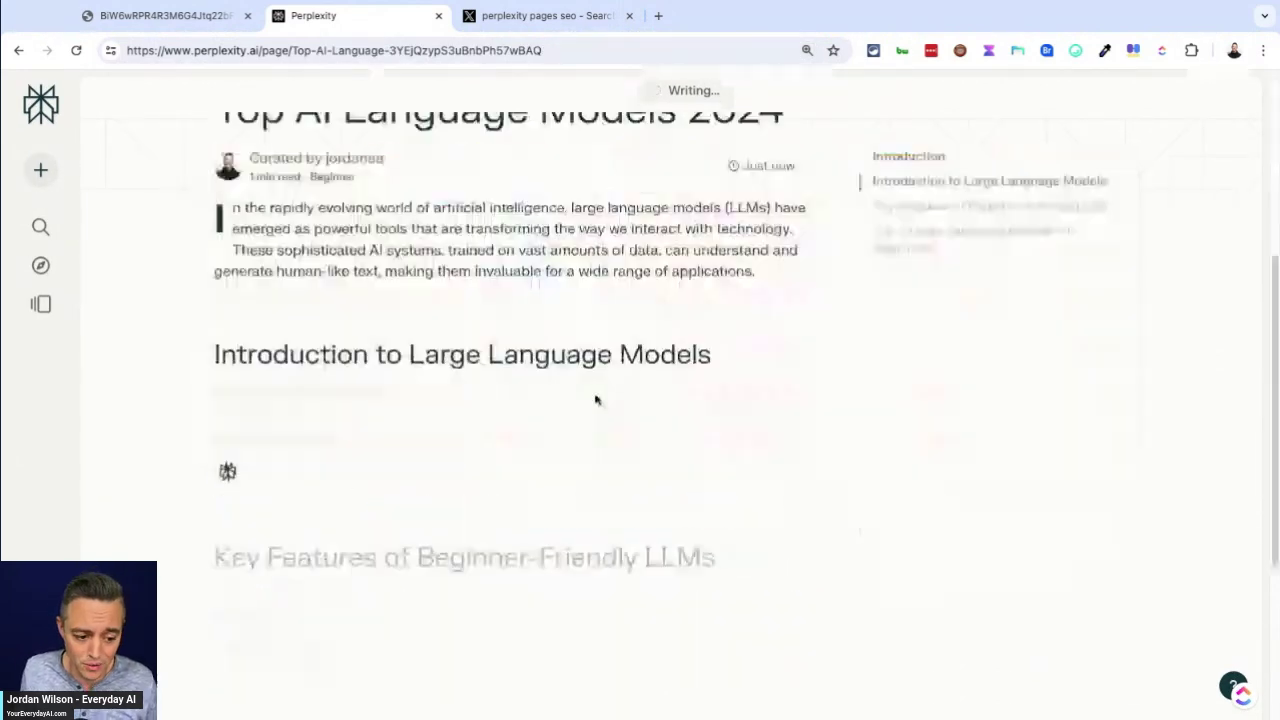
{"action": "scroll", "coordinate": [597, 395], "scroll_direction": "up", "scroll_amount": 7}
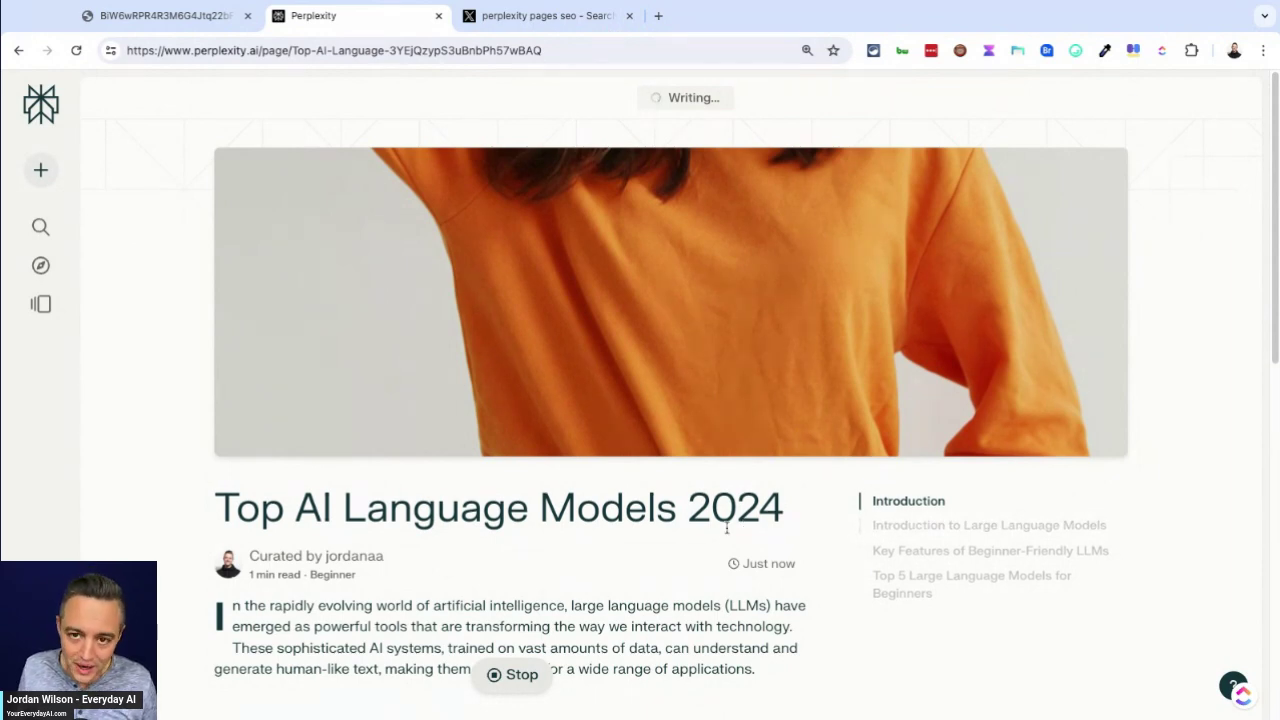
{"action": "scroll", "coordinate": [700, 519], "scroll_direction": "down", "scroll_amount": 1}
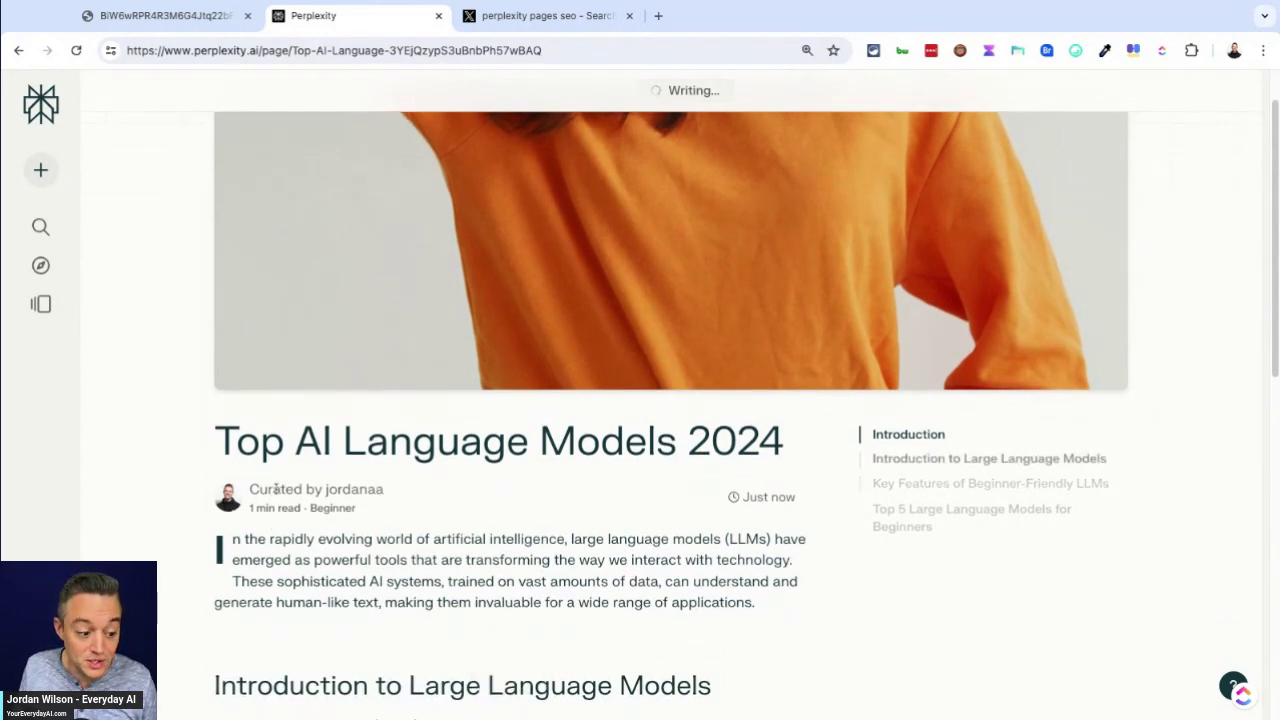
{"action": "double_click", "coordinate": [363, 491]}
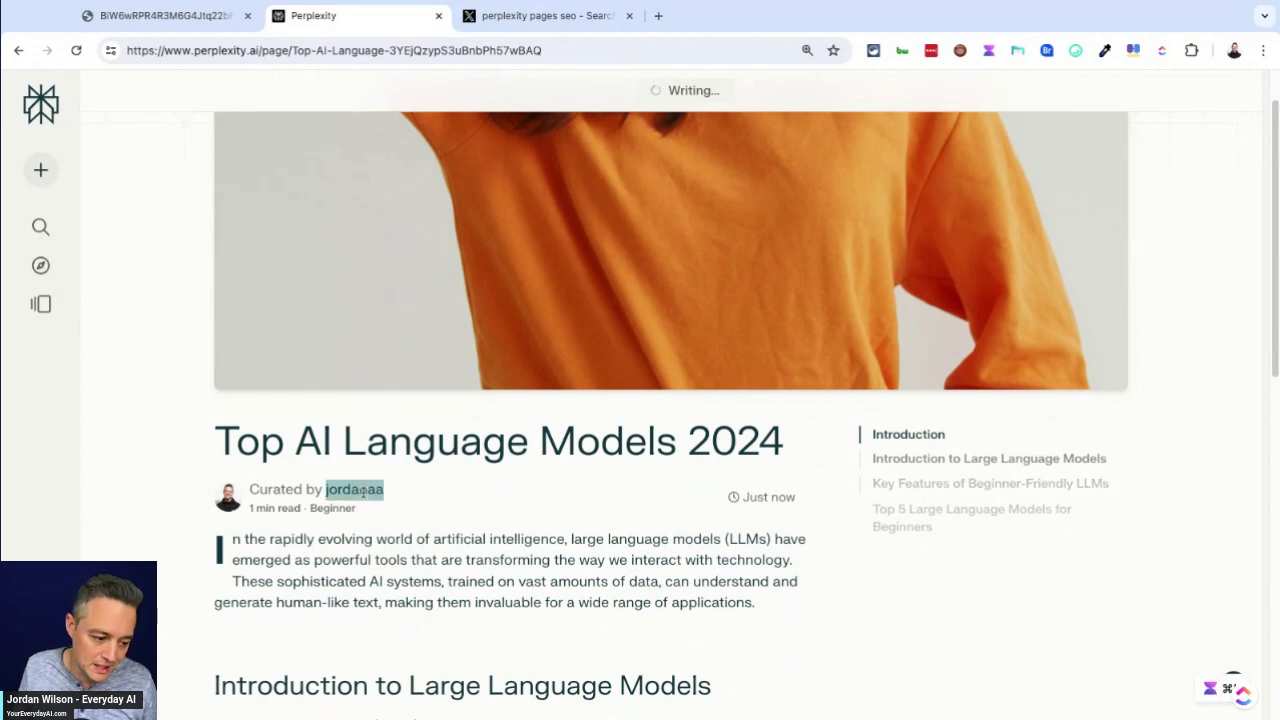
{"action": "left_click", "coordinate": [548, 580]}
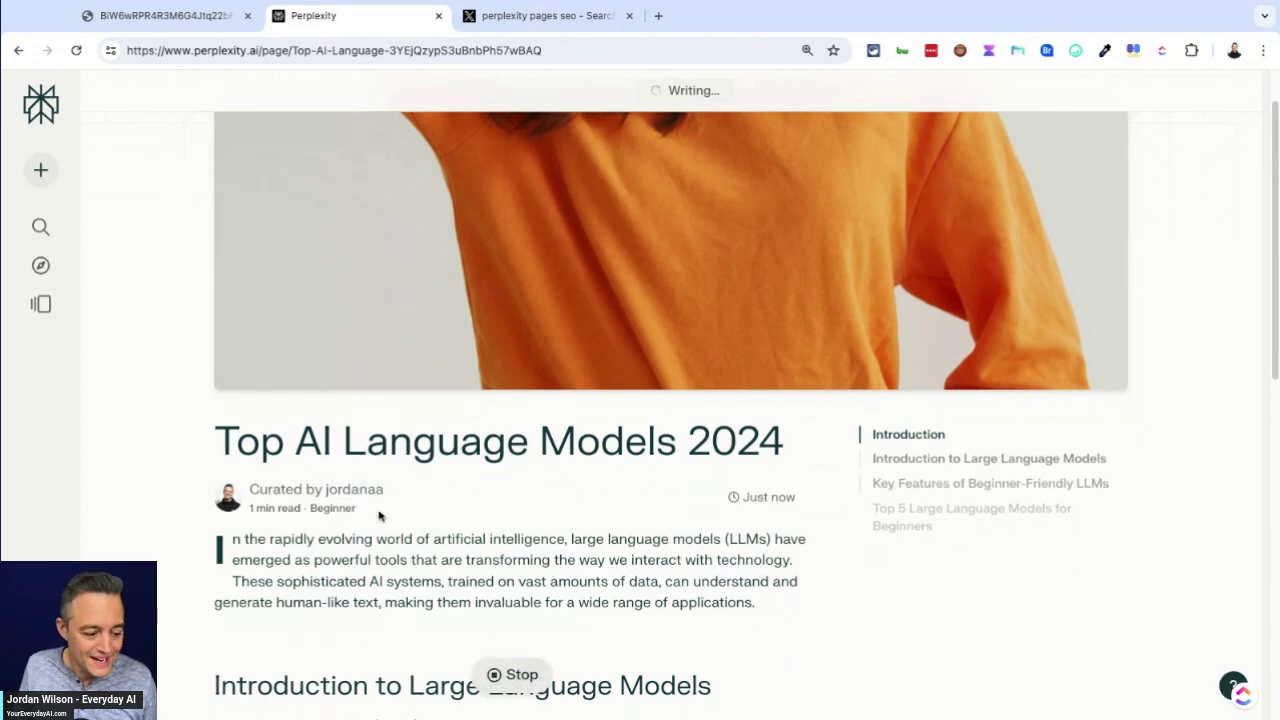
{"action": "scroll", "coordinate": [379, 515], "scroll_direction": "down", "scroll_amount": 4}
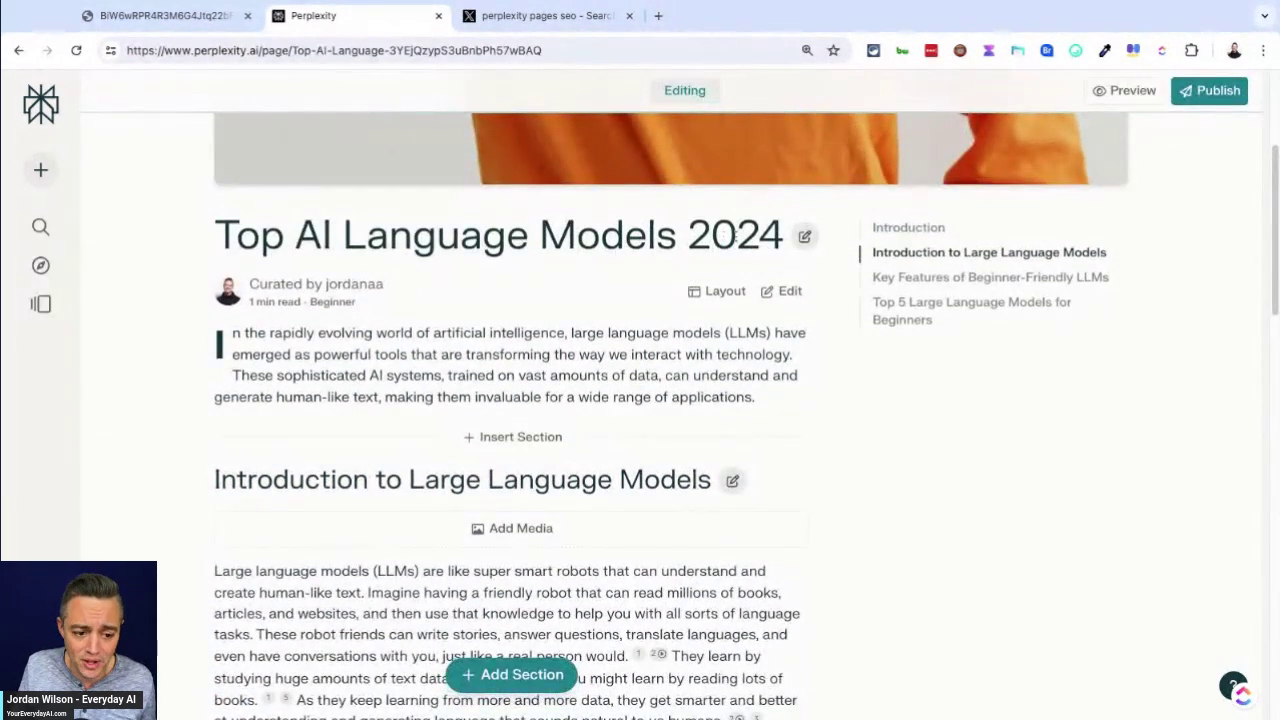
Step: Scroll from the page title down to the Introduction section's citations
{"action": "left_click_drag", "start_coordinate": [784, 236], "coordinate": [210, 229]}
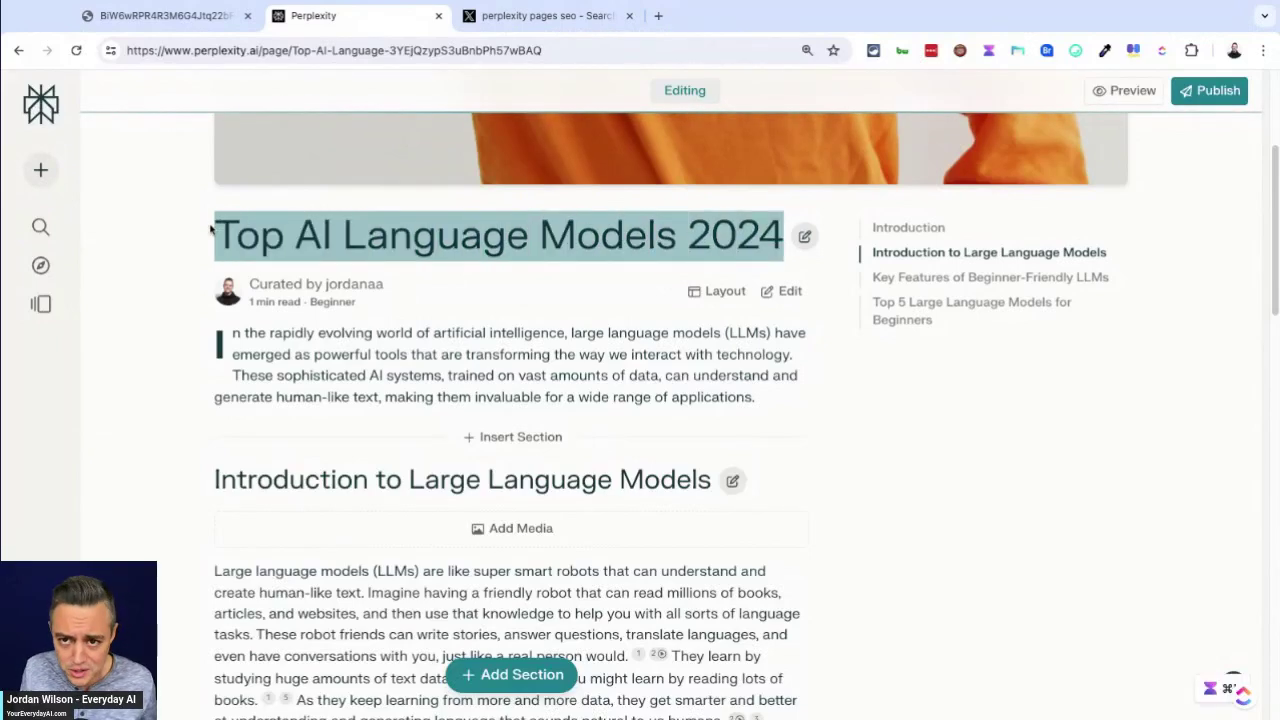
{"action": "scroll", "coordinate": [346, 400], "scroll_direction": "down", "scroll_amount": 3}
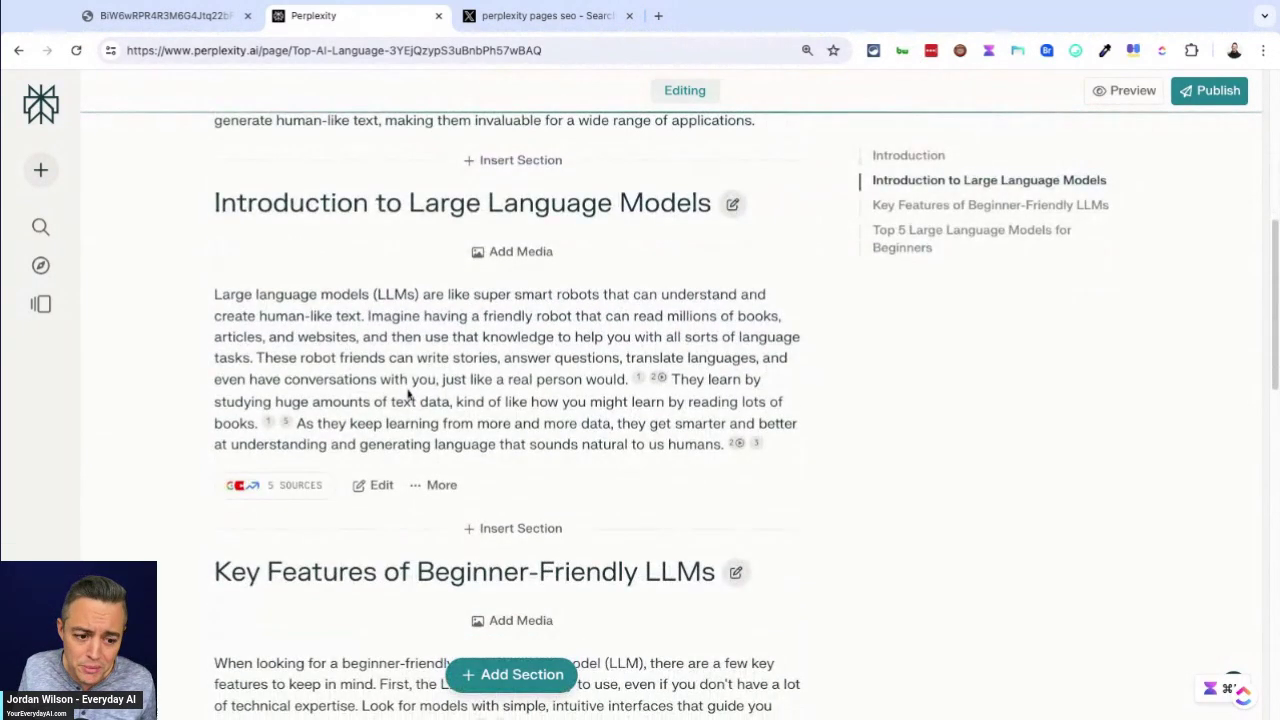
{"action": "scroll", "coordinate": [404, 396], "scroll_direction": "down", "scroll_amount": 1}
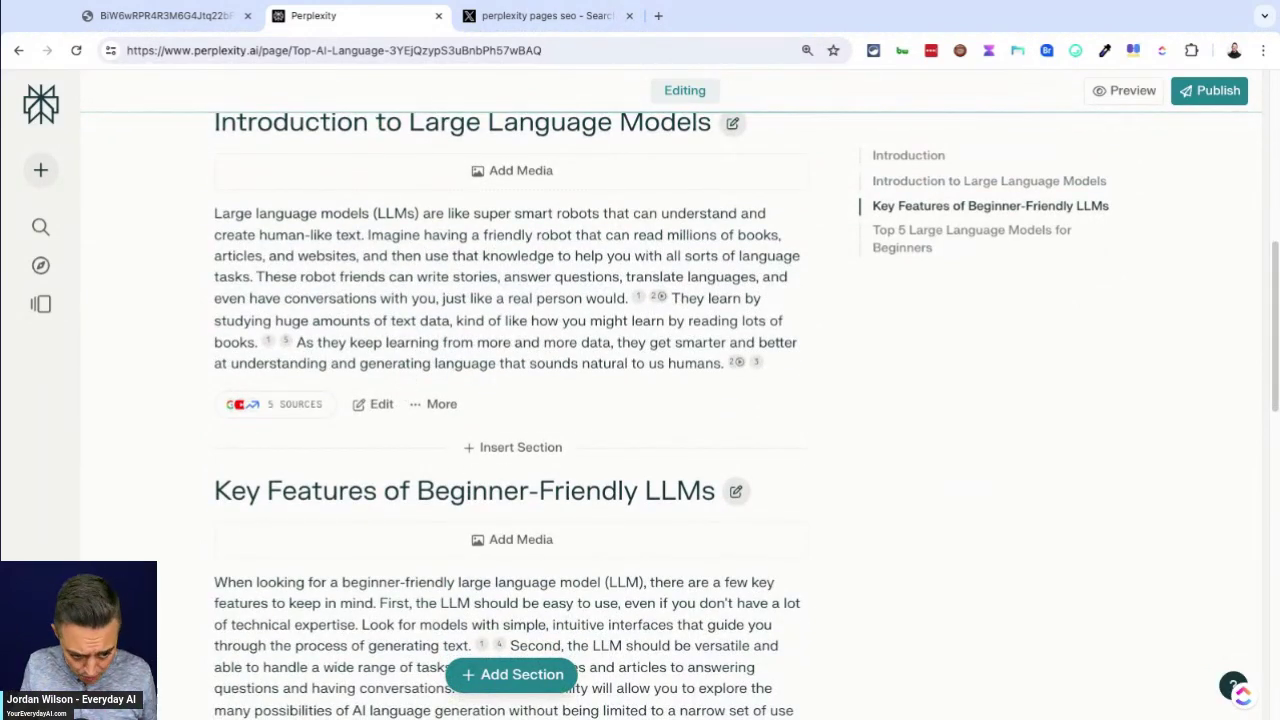
{"action": "mouse_move", "coordinate": [638, 298]}
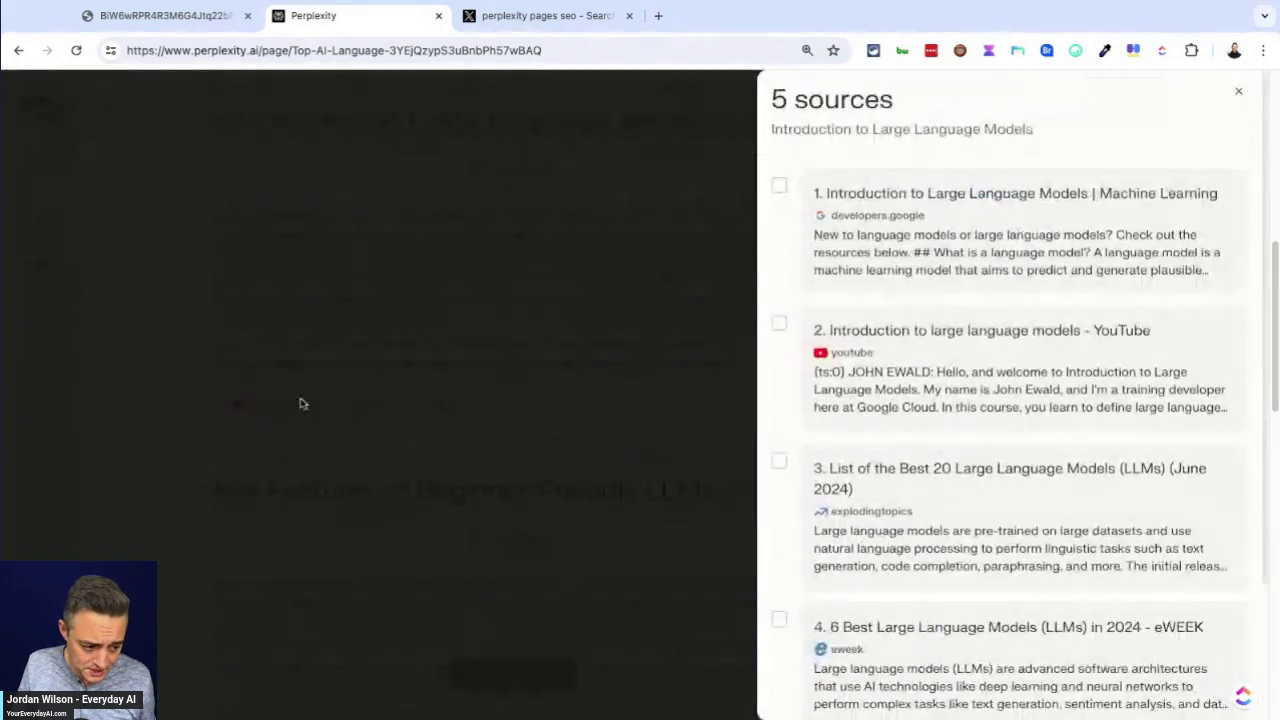
Step: Remove the developers.google source from the Introduction's 5 sources and regenerate the section
{"action": "left_click", "coordinate": [300, 404]}
{"action": "scroll", "coordinate": [994, 443], "scroll_direction": "down", "scroll_amount": 4}
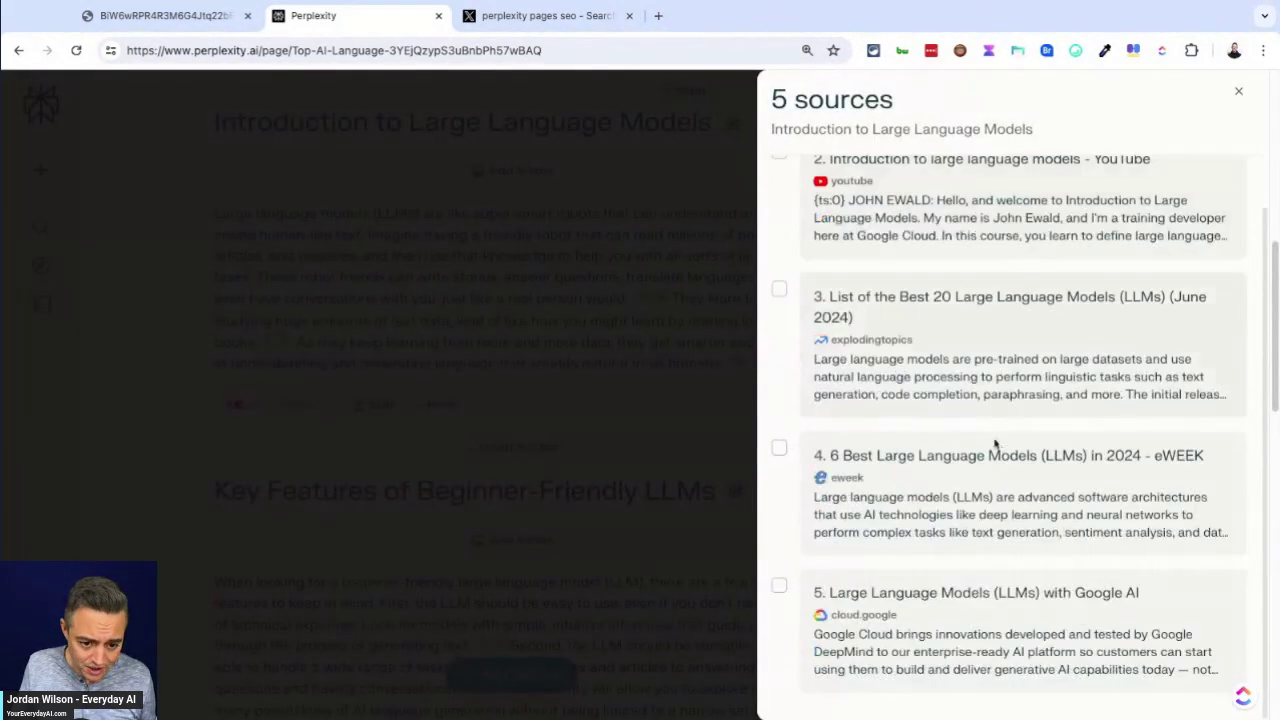
{"action": "scroll", "coordinate": [968, 533], "scroll_direction": "up", "scroll_amount": 4}
{"action": "scroll", "coordinate": [1005, 190], "scroll_direction": "down", "scroll_amount": 2}
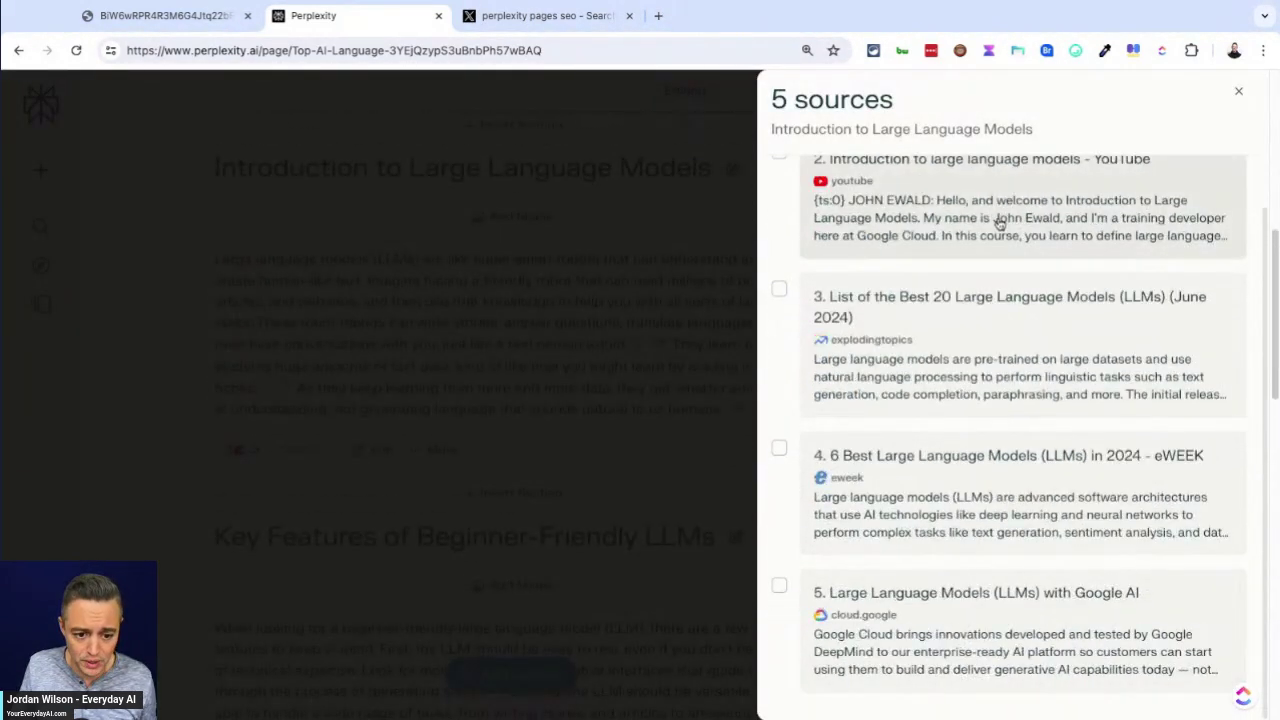
{"action": "scroll", "coordinate": [1000, 200], "scroll_direction": "up", "scroll_amount": 4}
{"action": "left_click", "coordinate": [779, 185]}
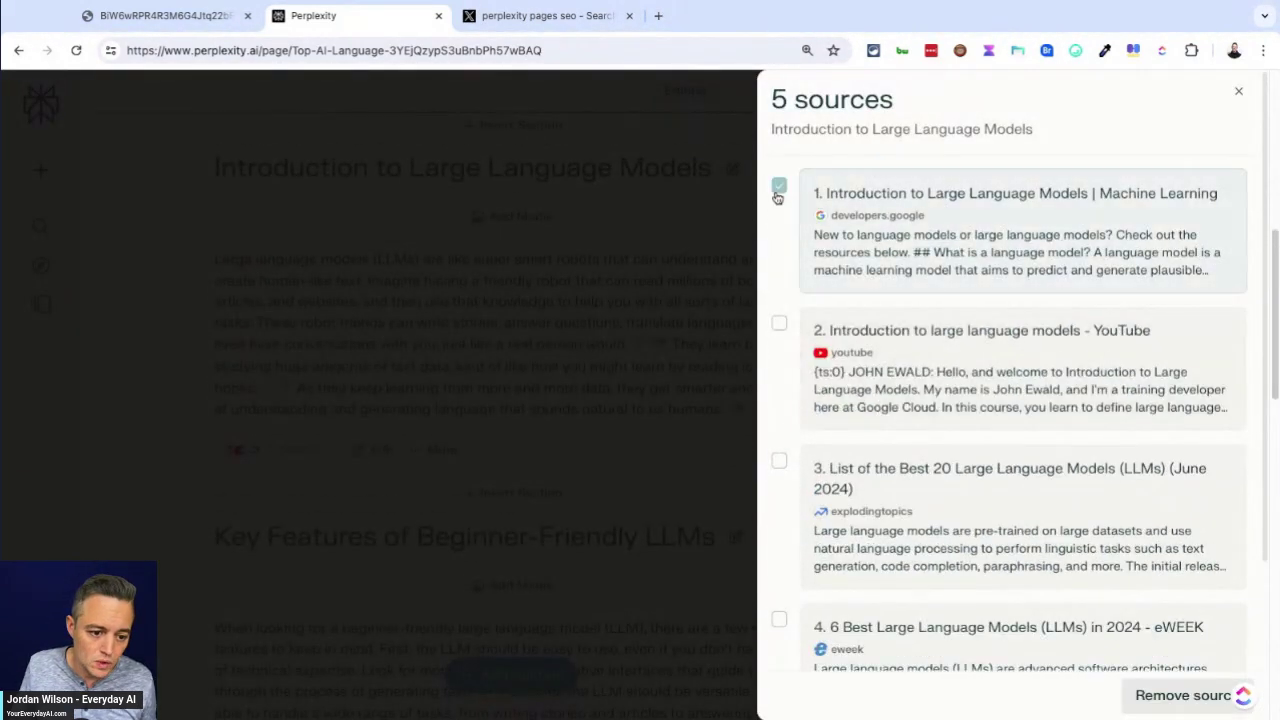
{"action": "scroll", "coordinate": [875, 345], "scroll_direction": "down", "scroll_amount": 2}
{"action": "scroll", "coordinate": [835, 378], "scroll_direction": "up", "scroll_amount": 2}
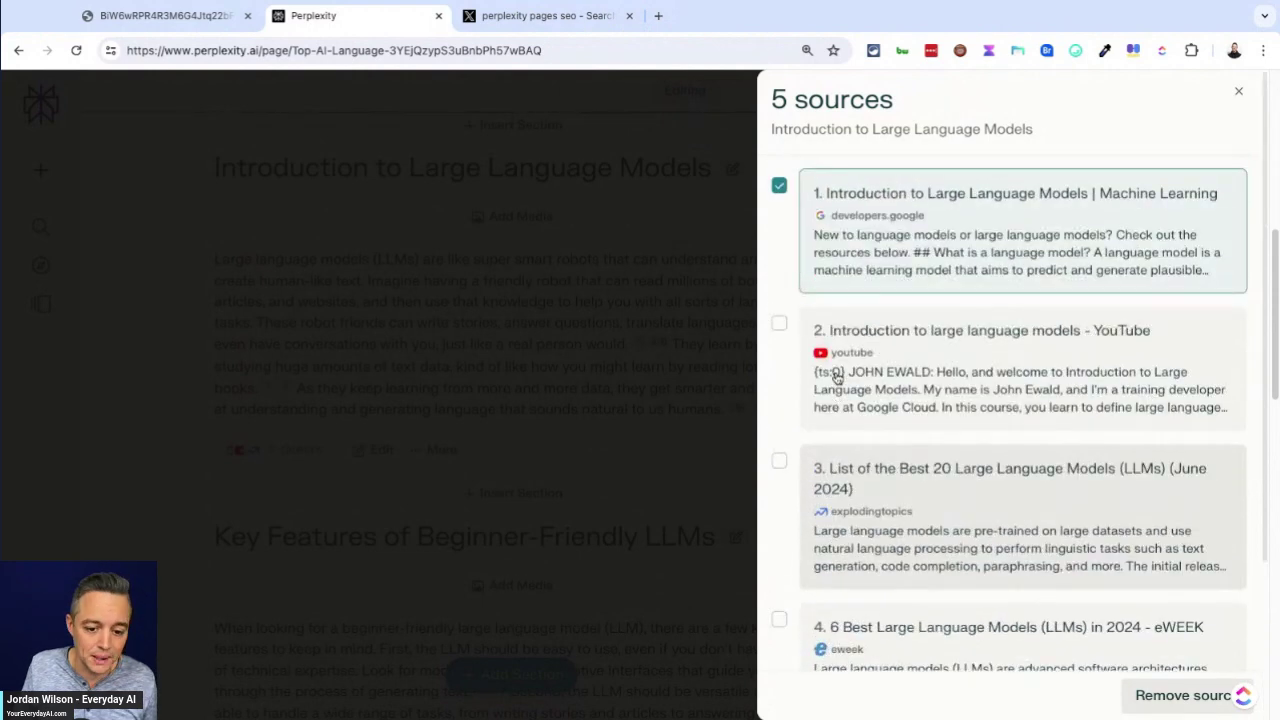
{"action": "left_click", "coordinate": [1163, 698]}
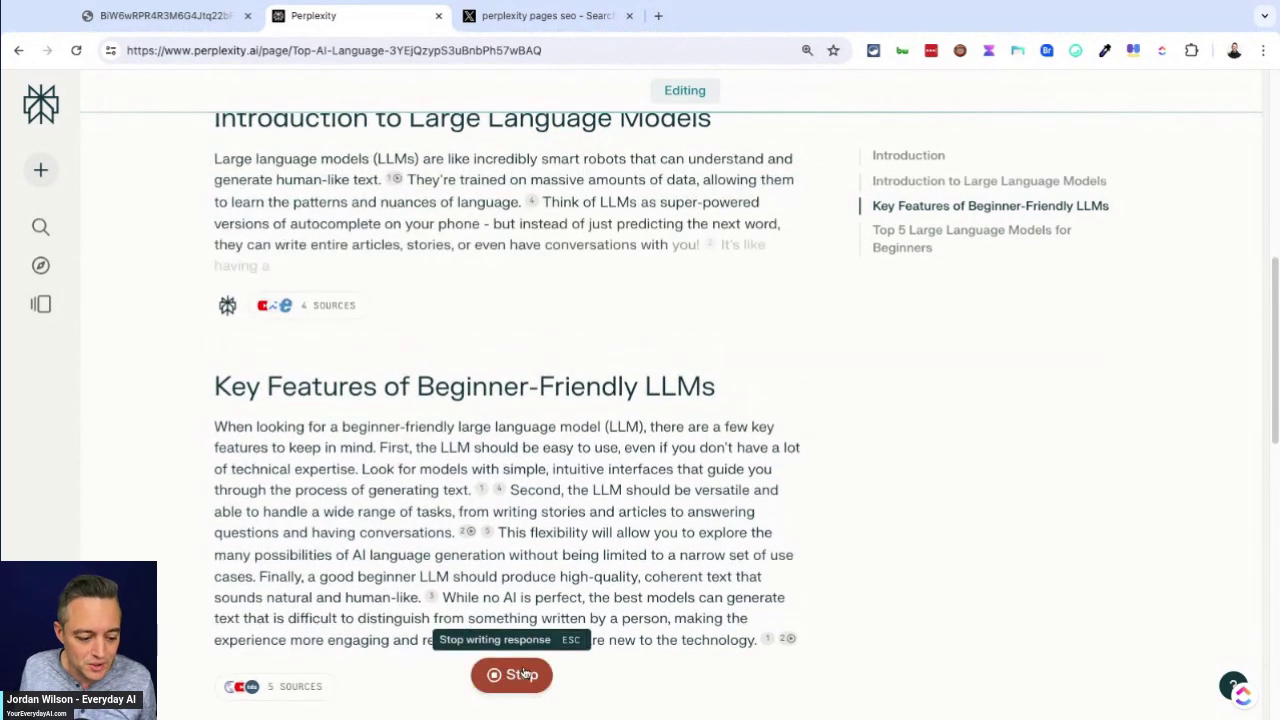
{"action": "scroll", "coordinate": [559, 545], "scroll_direction": "up", "scroll_amount": 1}
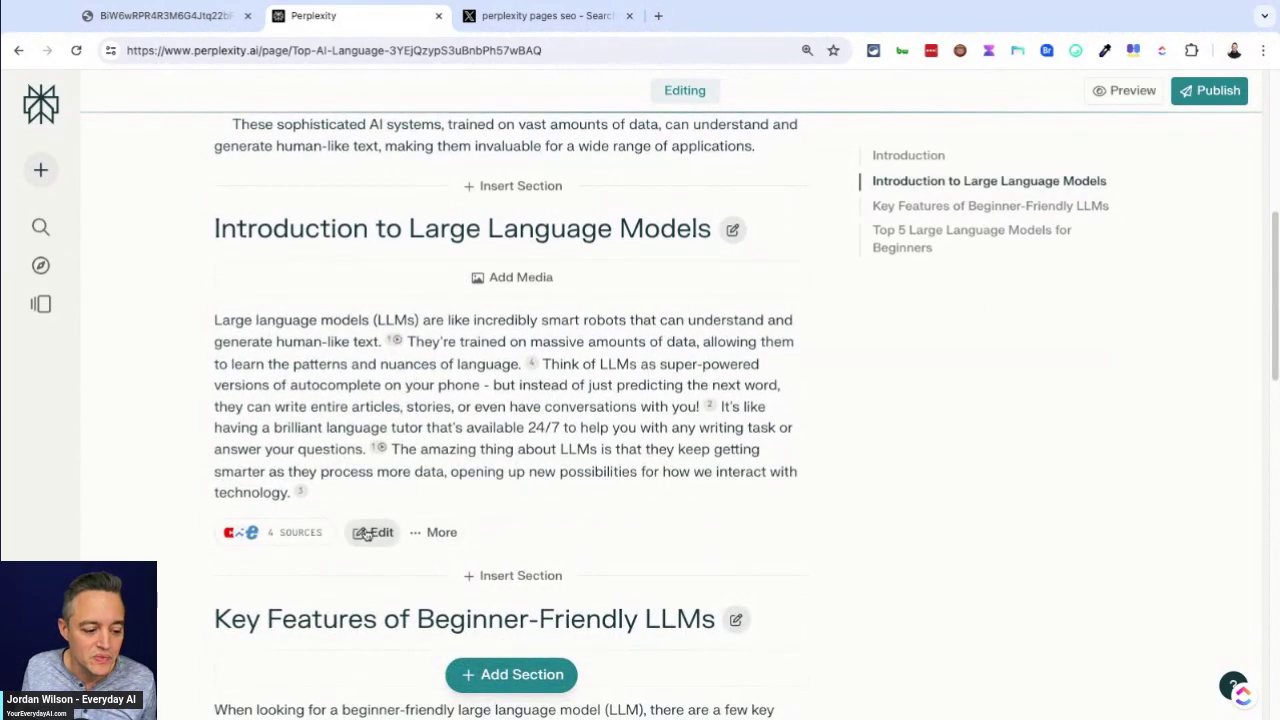
{"action": "left_click", "coordinate": [368, 533]}
{"action": "left_click", "coordinate": [491, 379]}
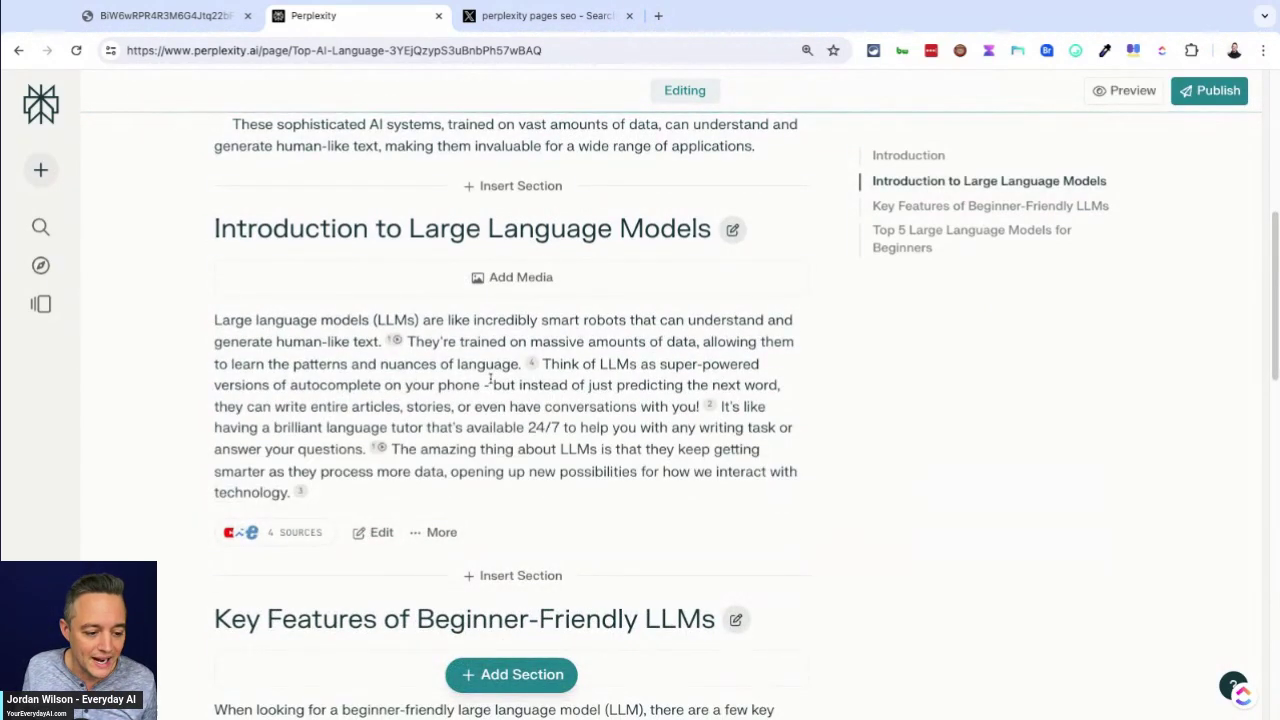
{"action": "scroll", "coordinate": [491, 372], "scroll_direction": "down", "scroll_amount": 1}
{"action": "left_click_drag", "start_coordinate": [538, 335], "coordinate": [481, 334]}
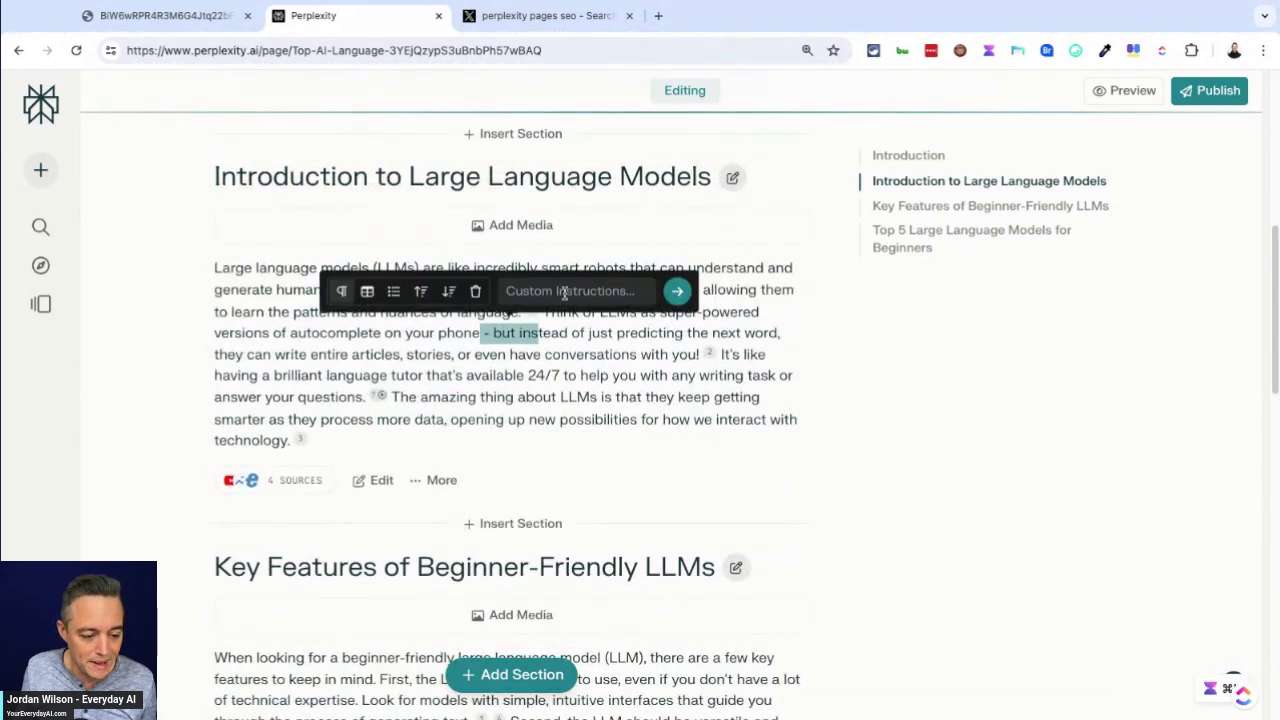
{"action": "left_click", "coordinate": [556, 421]}
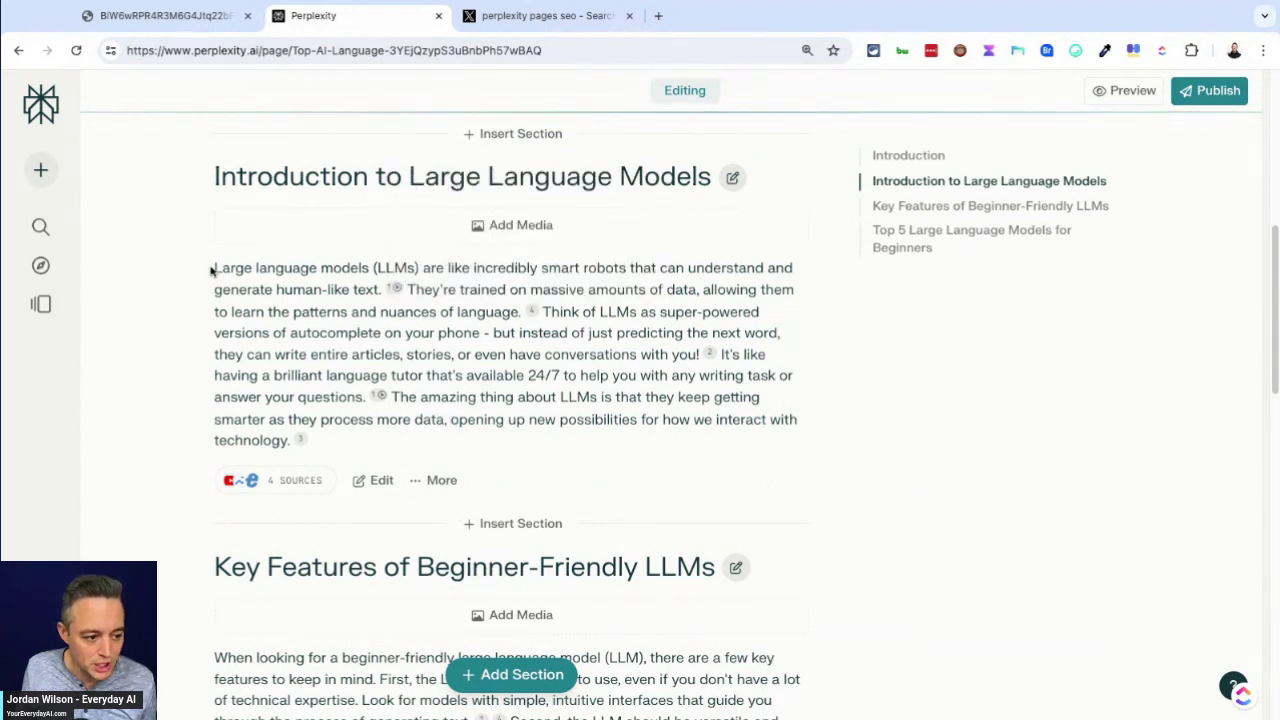
Step: Rewrite the intro's opening sentences with the instruction 'please mention ChatGPT in the intro, as that's what most beginners know.'
{"action": "left_click_drag", "start_coordinate": [214, 267], "coordinate": [520, 312]}
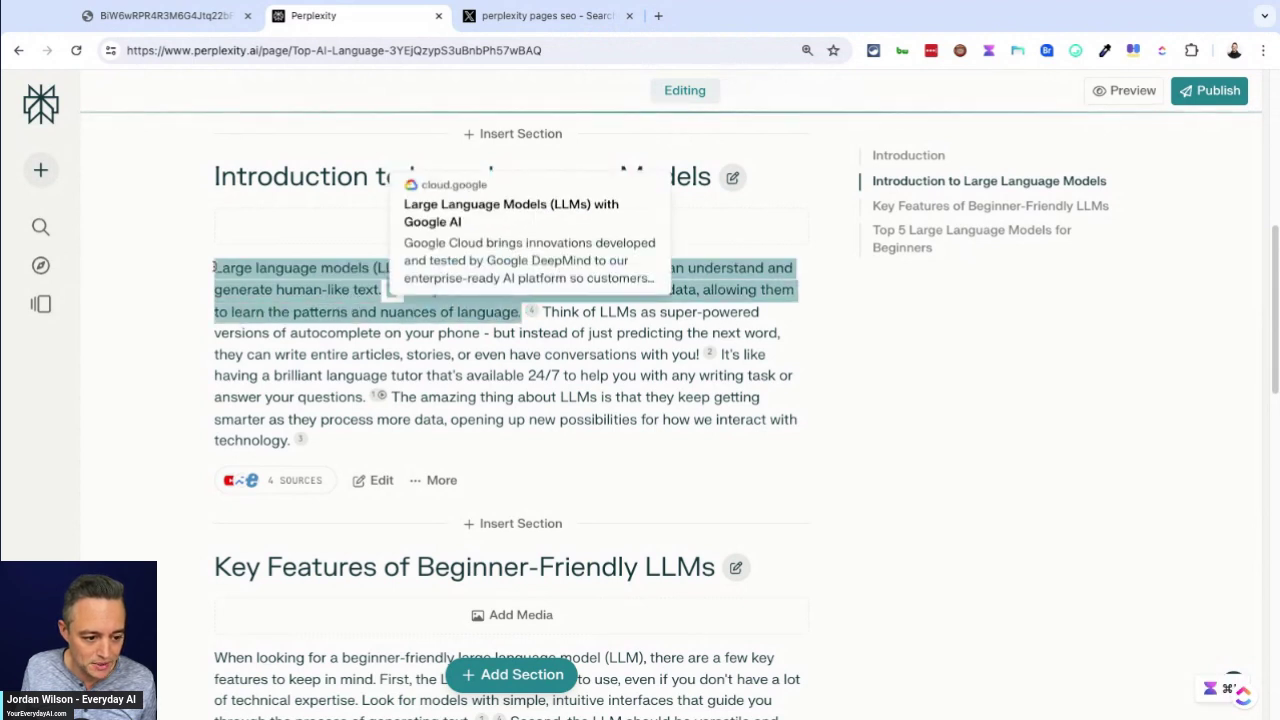
{"action": "left_click", "coordinate": [553, 223]}
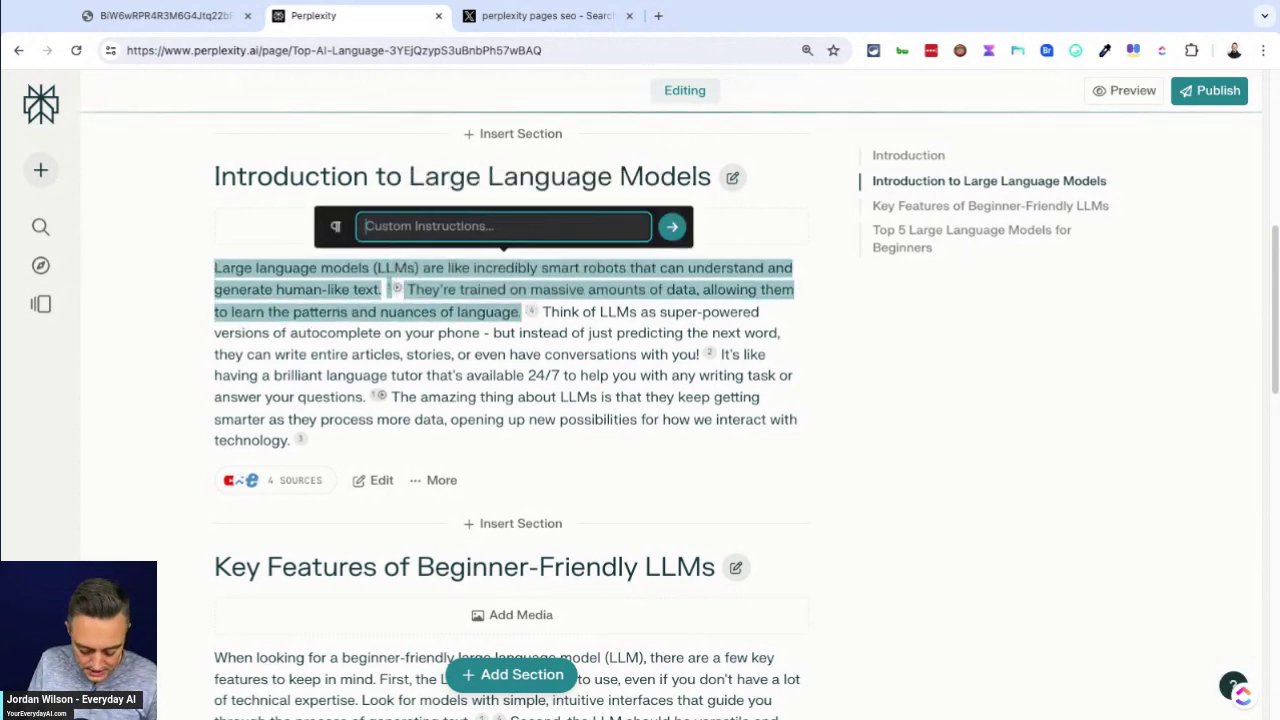
{"action": "type", "text": "please mention C"}
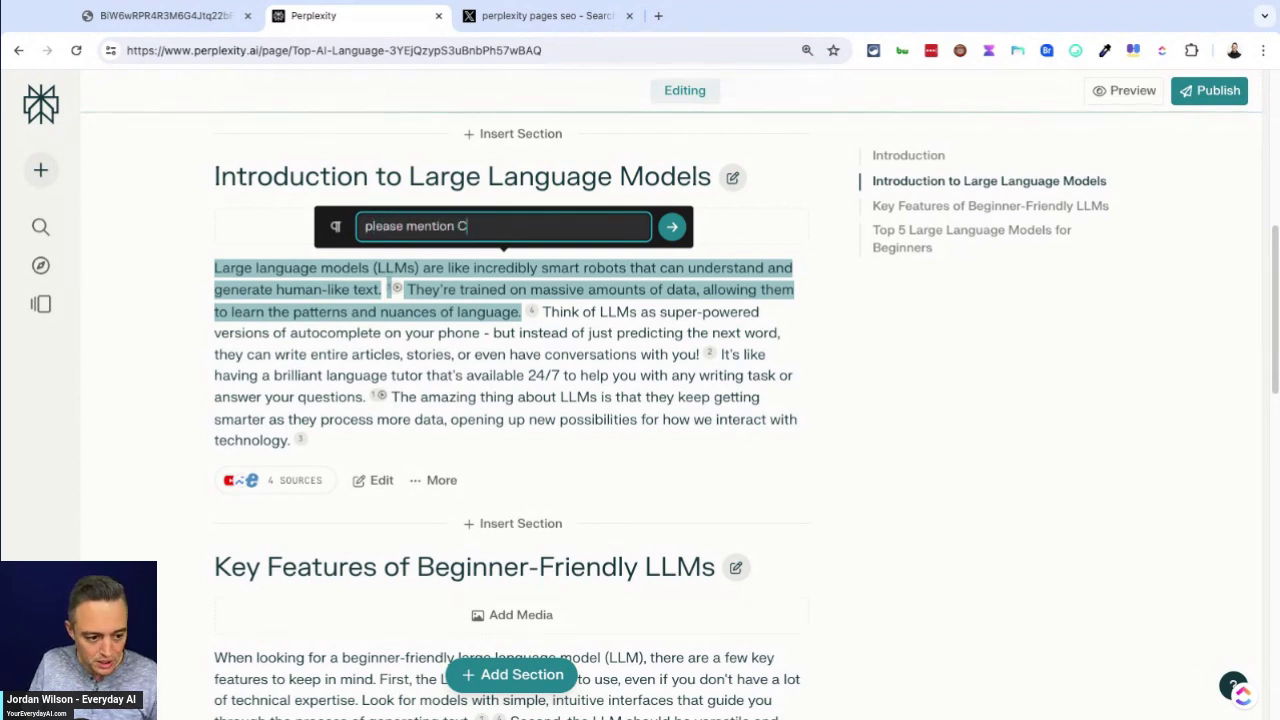
{"action": "type", "text": "hatGPT in the int"}
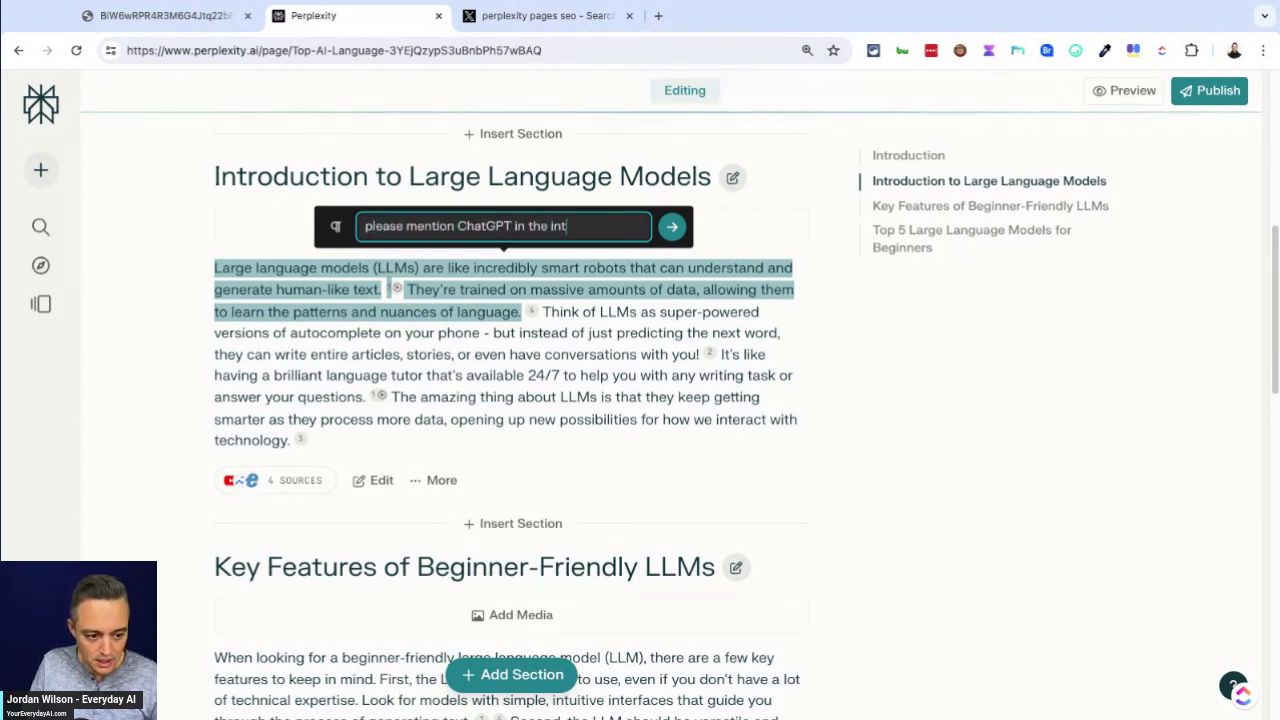
{"action": "type", "text": "ro, asthat's what most begin"}
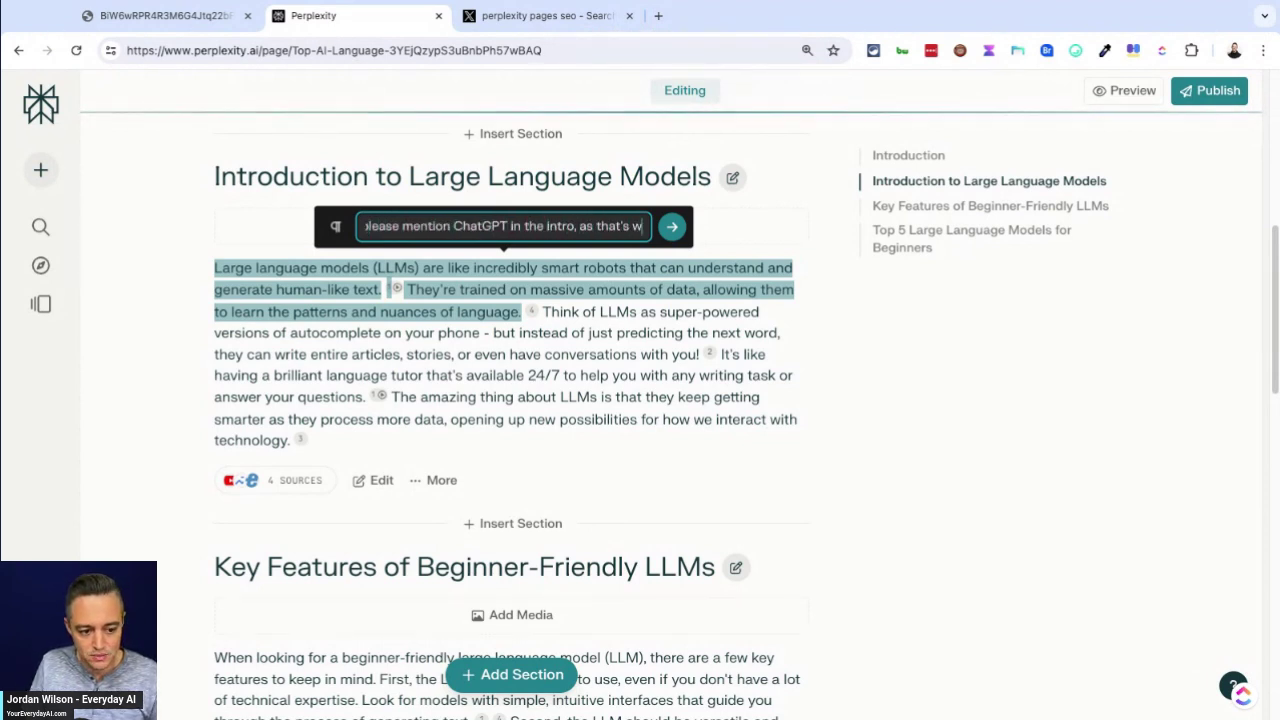
{"action": "type", "text": "ners know."}
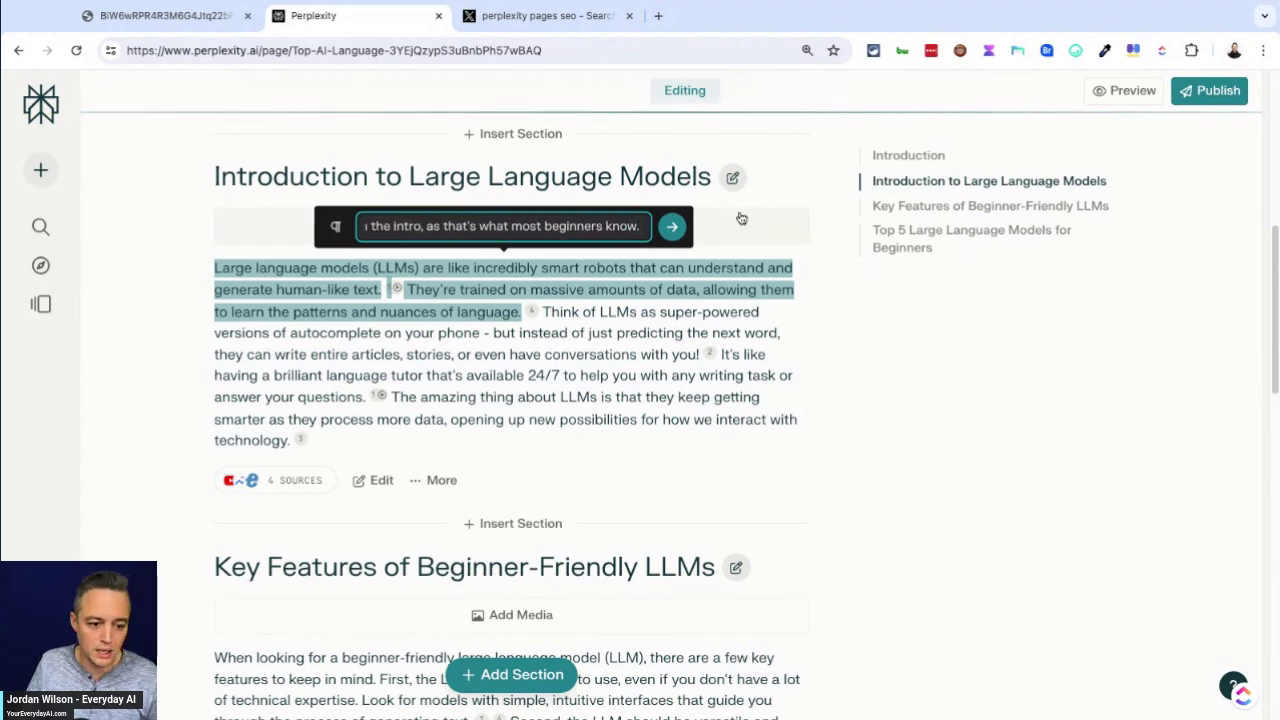
{"action": "left_click", "coordinate": [672, 227]}
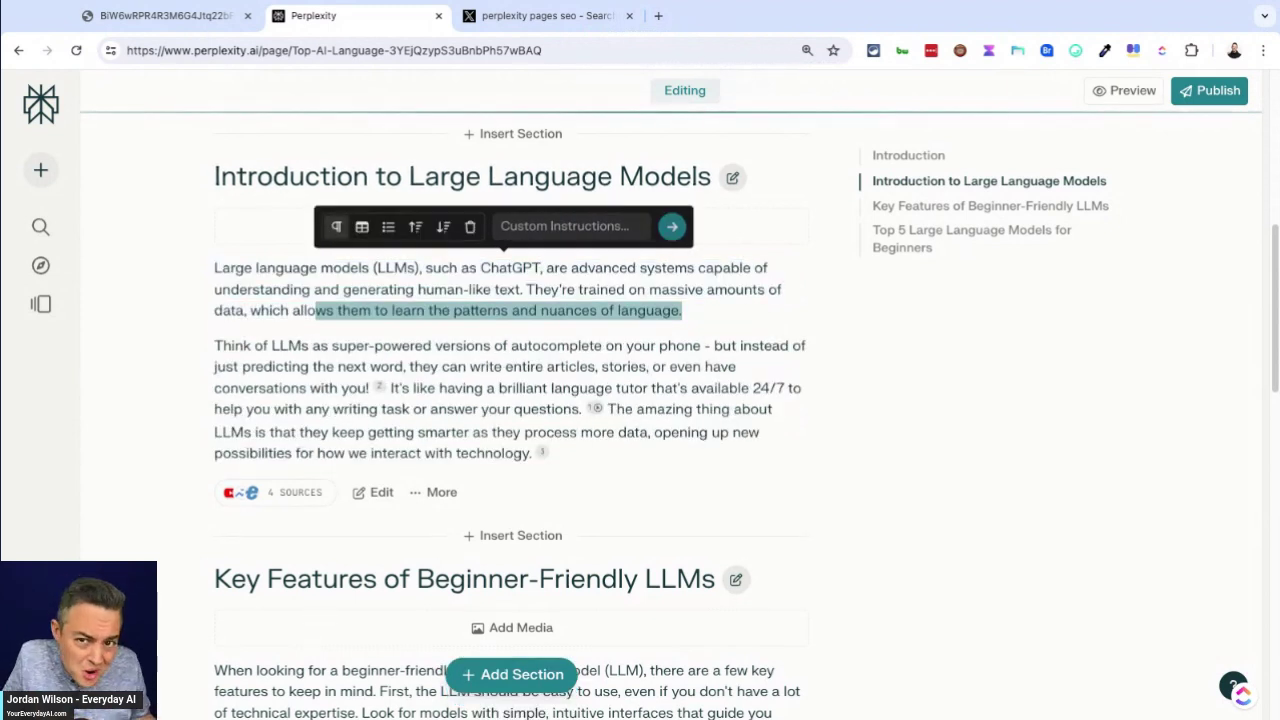
Step: Select the introduction paragraph's opening sentence about ChatGPT for another rewrite
{"action": "left_click", "coordinate": [541, 268]}
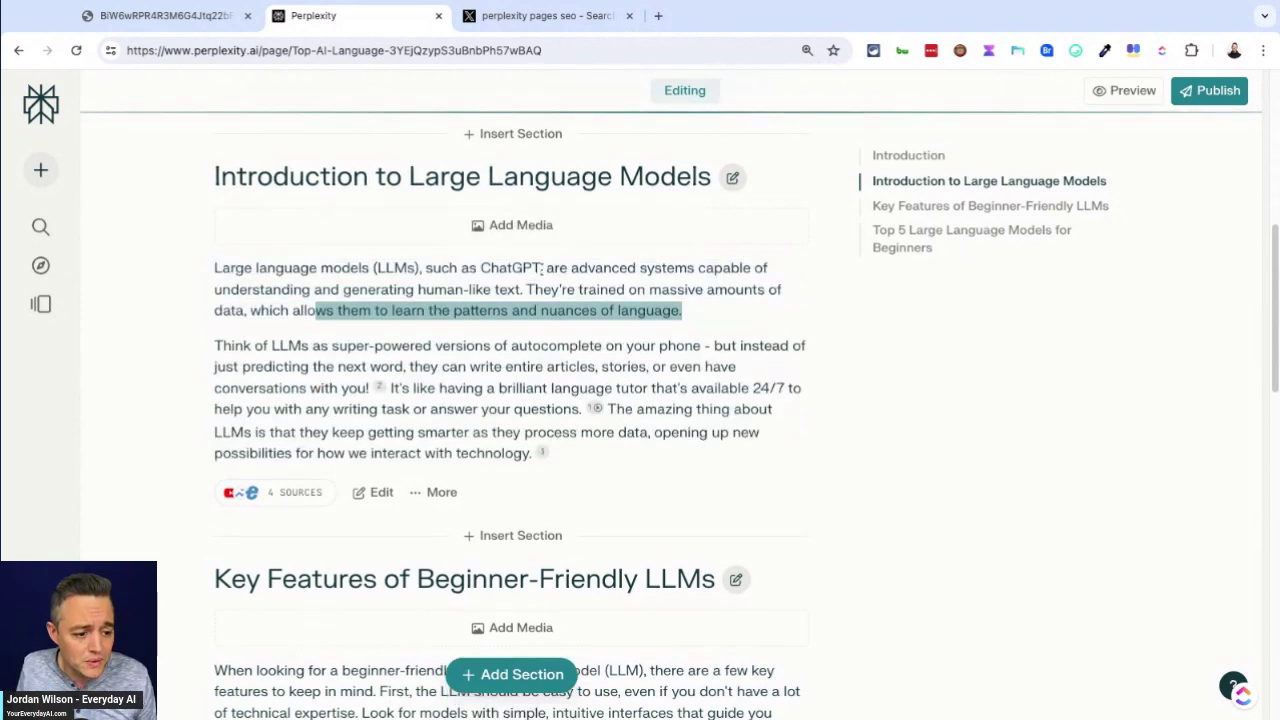
{"action": "left_click_drag", "start_coordinate": [541, 268], "coordinate": [214, 268]}
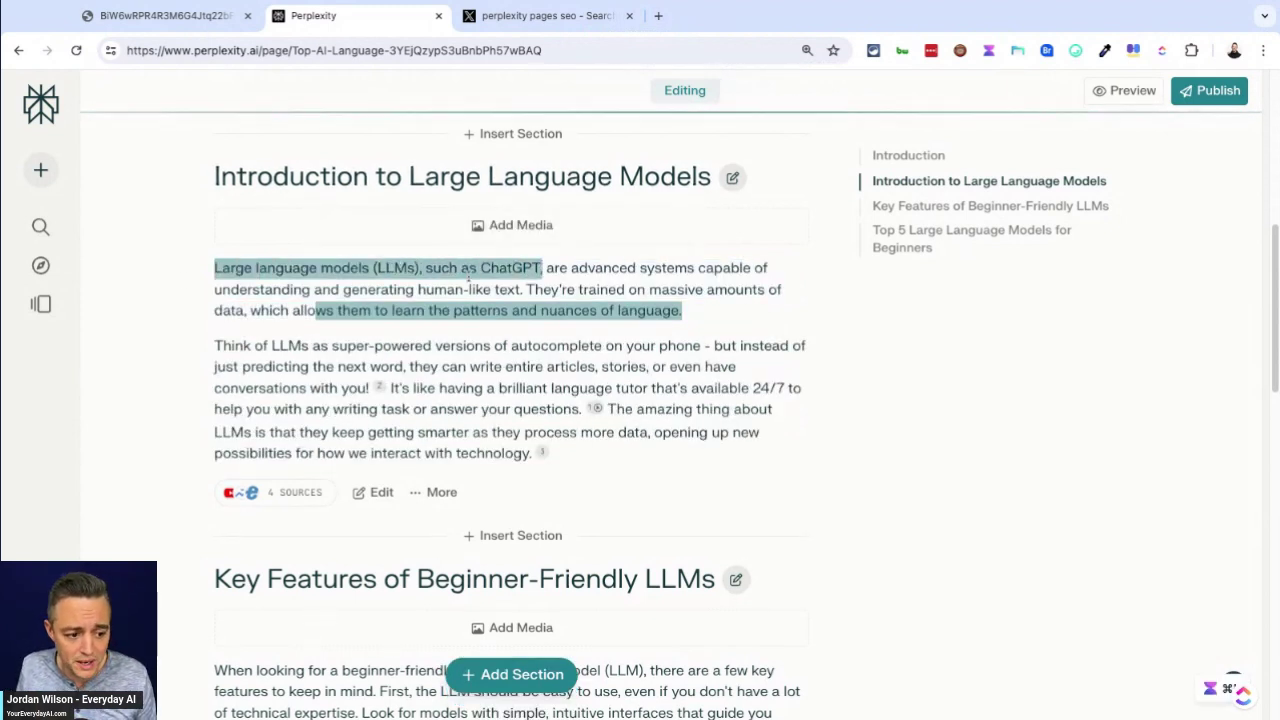
{"action": "left_click", "coordinate": [786, 376]}
{"action": "left_click", "coordinate": [608, 382]}
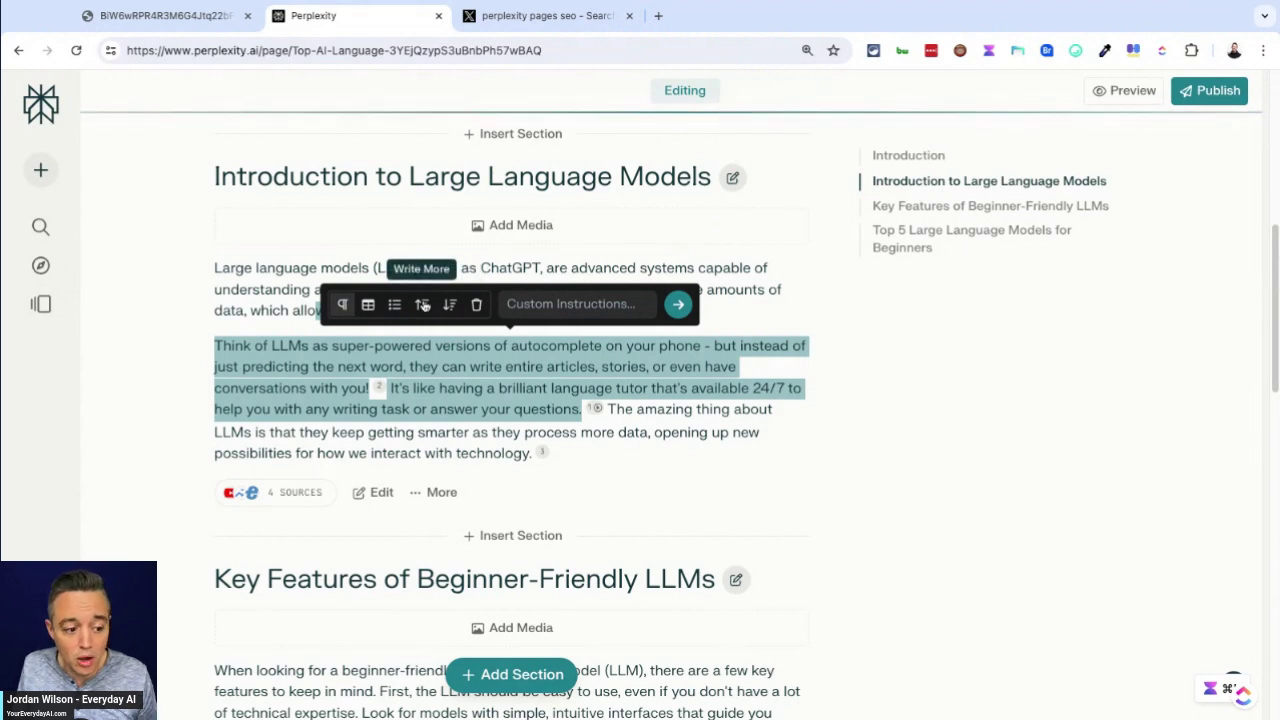
{"action": "left_click_drag", "start_coordinate": [316, 310], "coordinate": [682, 310]}
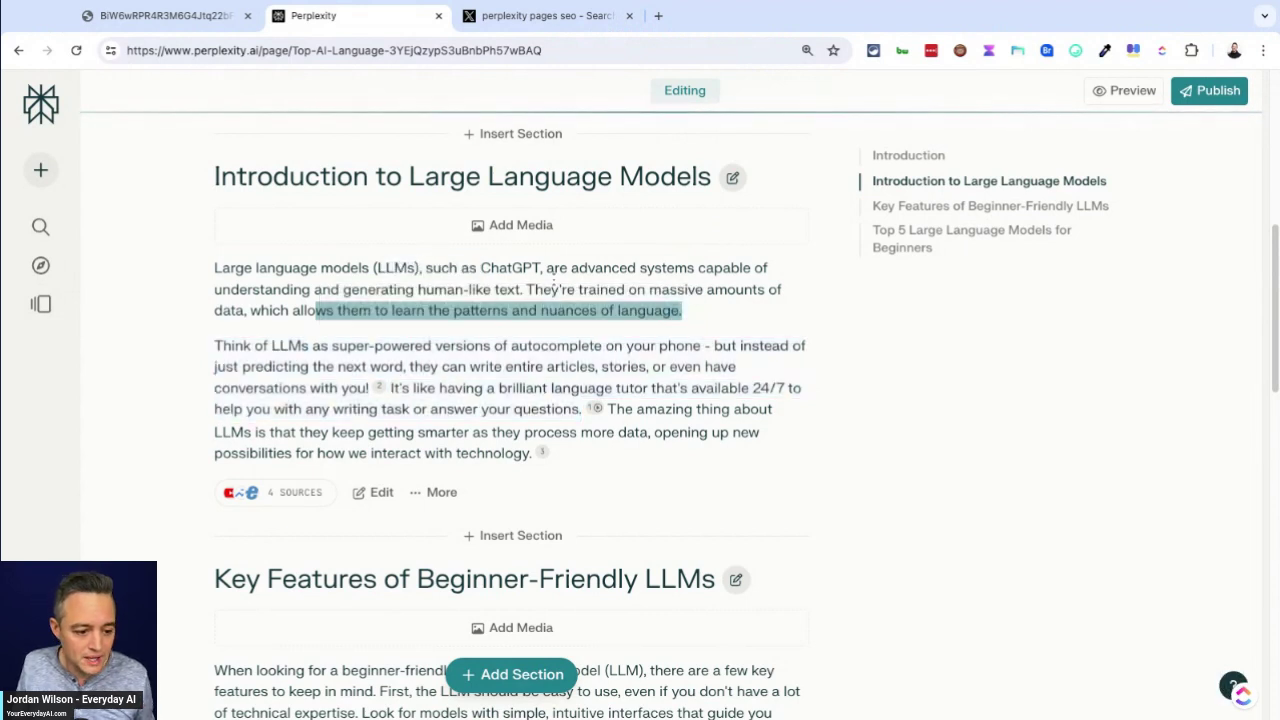
{"action": "double_click", "coordinate": [541, 288]}
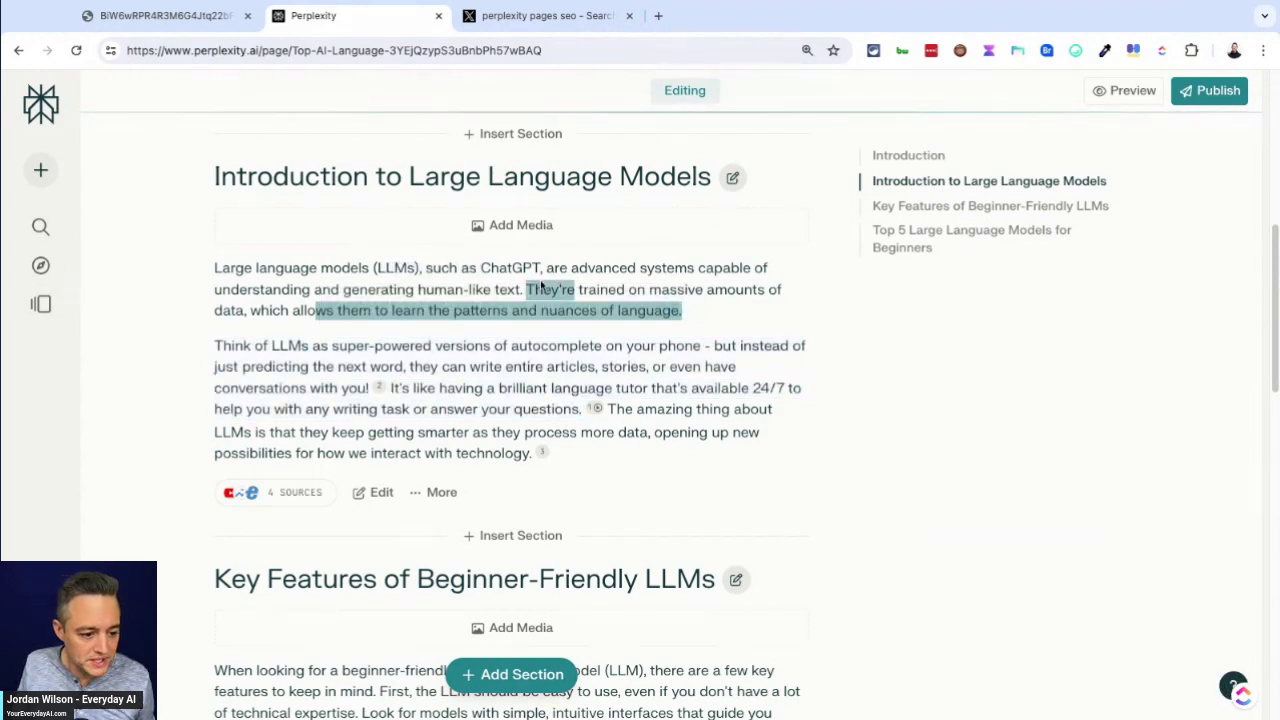
{"action": "left_click", "coordinate": [697, 317]}
{"action": "key", "text": "shift+Up"}
{"action": "key", "text": "shift+Up"}
{"action": "key", "text": "shift+Home"}
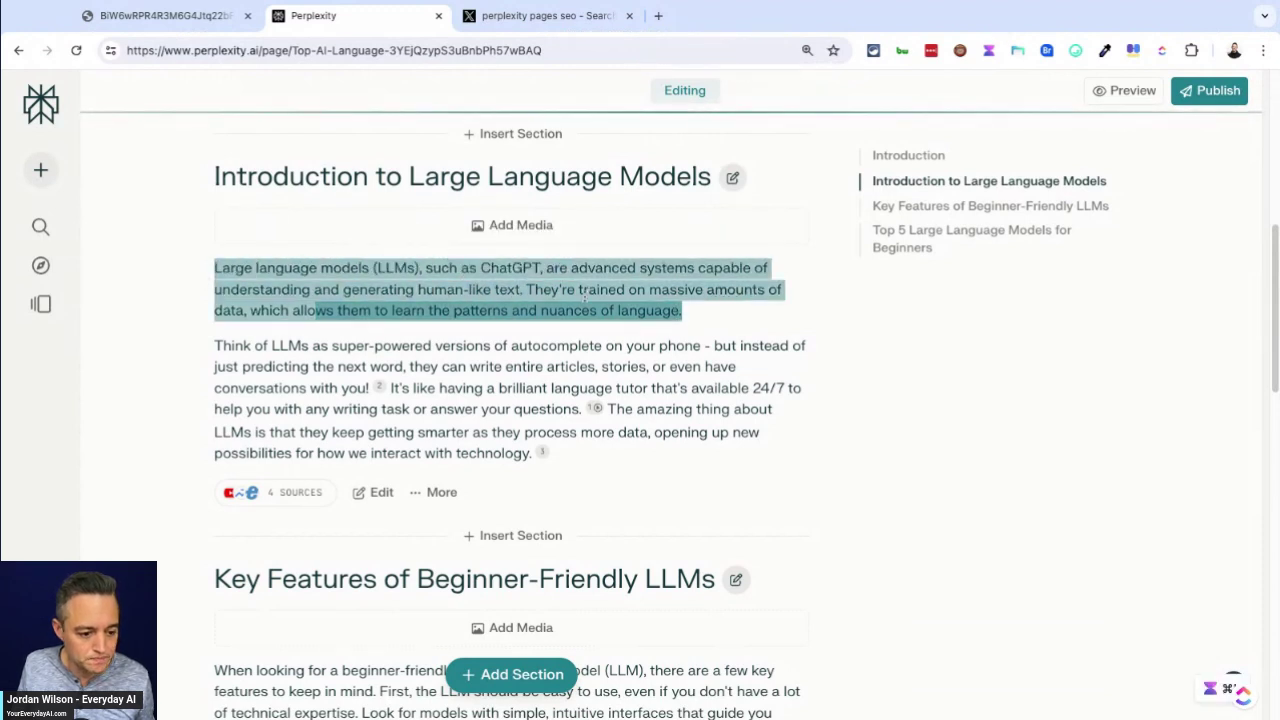
{"action": "scroll", "coordinate": [584, 297], "scroll_direction": "up", "scroll_amount": 2}
{"action": "left_click", "coordinate": [537, 449]}
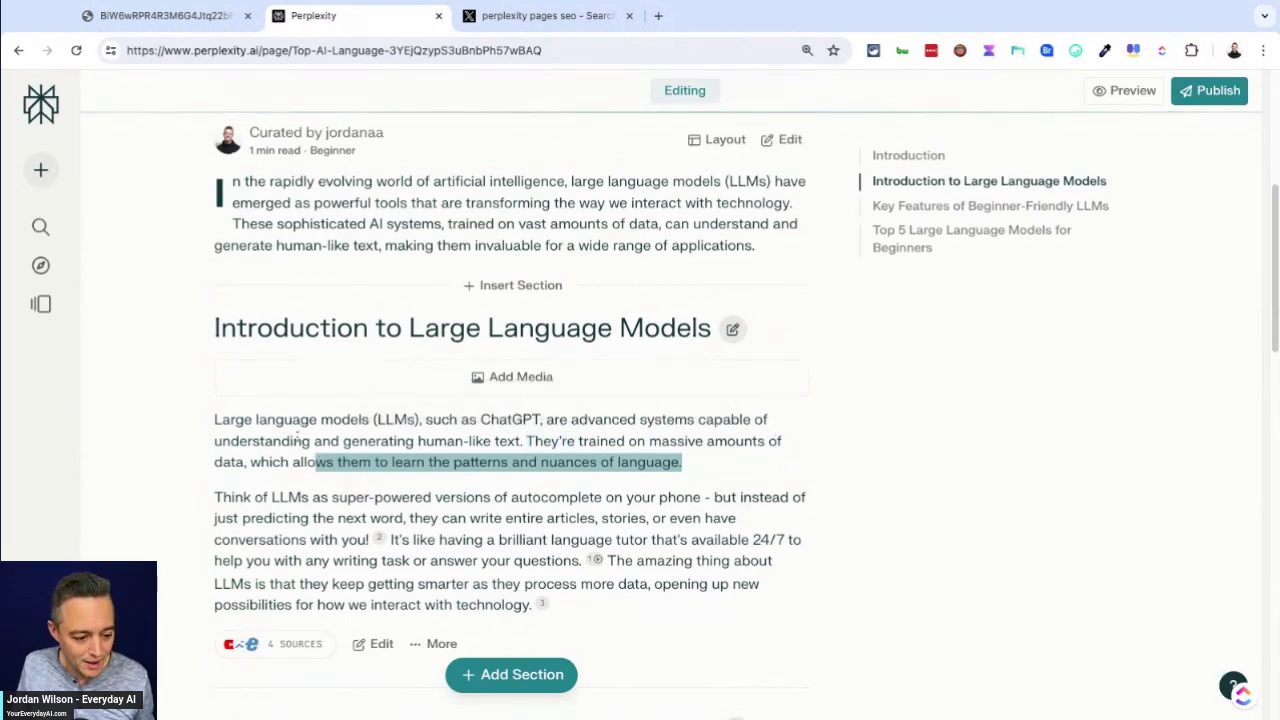
{"action": "left_click_drag", "start_coordinate": [215, 419], "coordinate": [522, 441]}
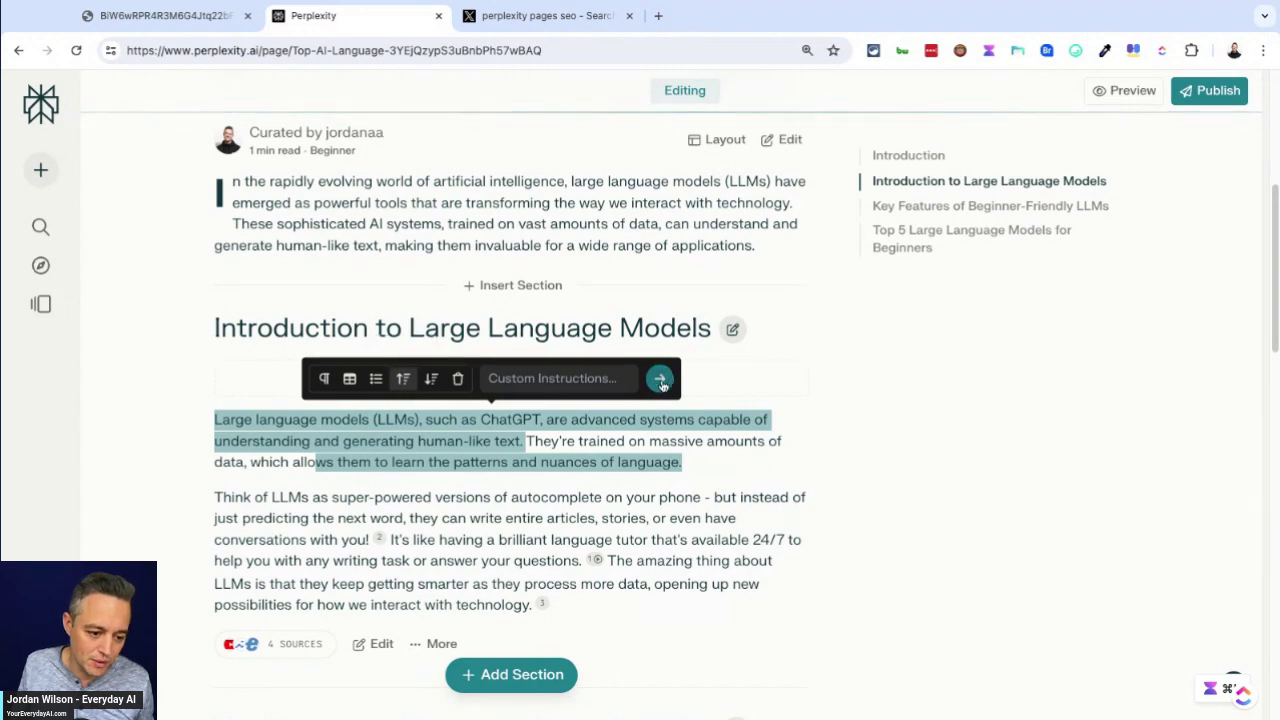
Step: Submit the rewrite instruction 'make this chatgpt longer and more appealing with a copywriting hook'
{"action": "left_click", "coordinate": [581, 381]}
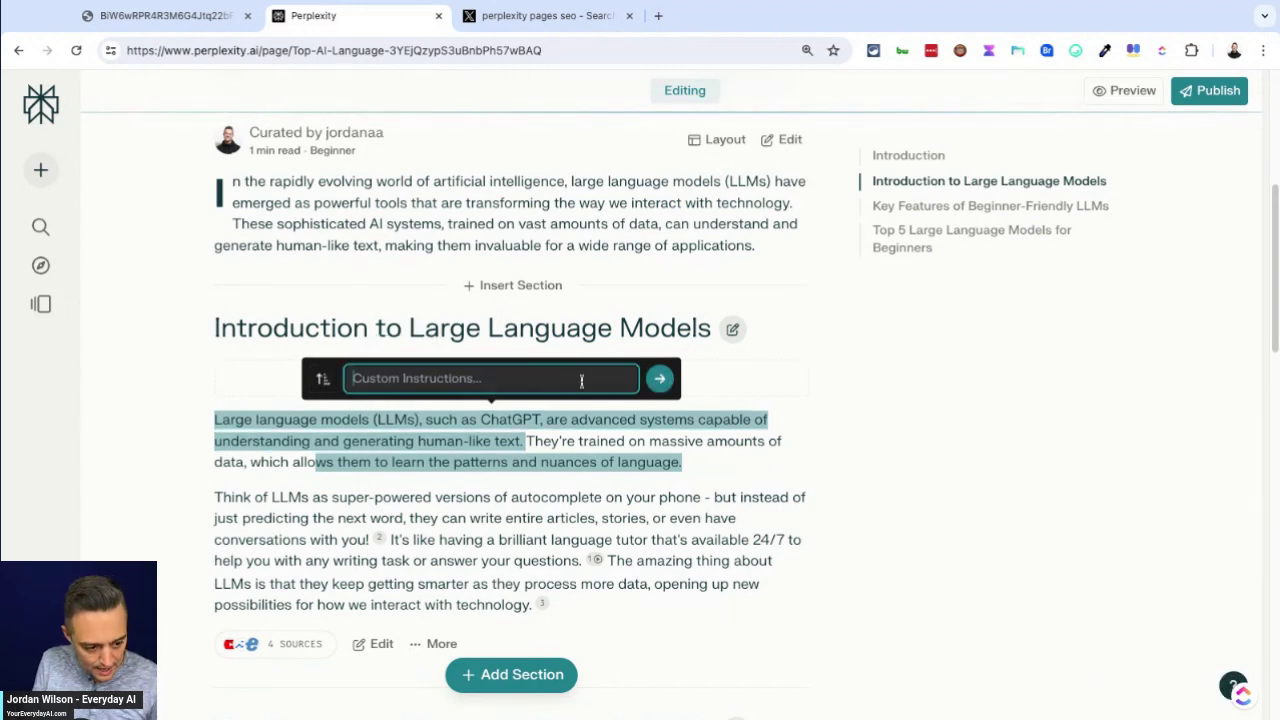
{"action": "type", "text": "make this portion"}
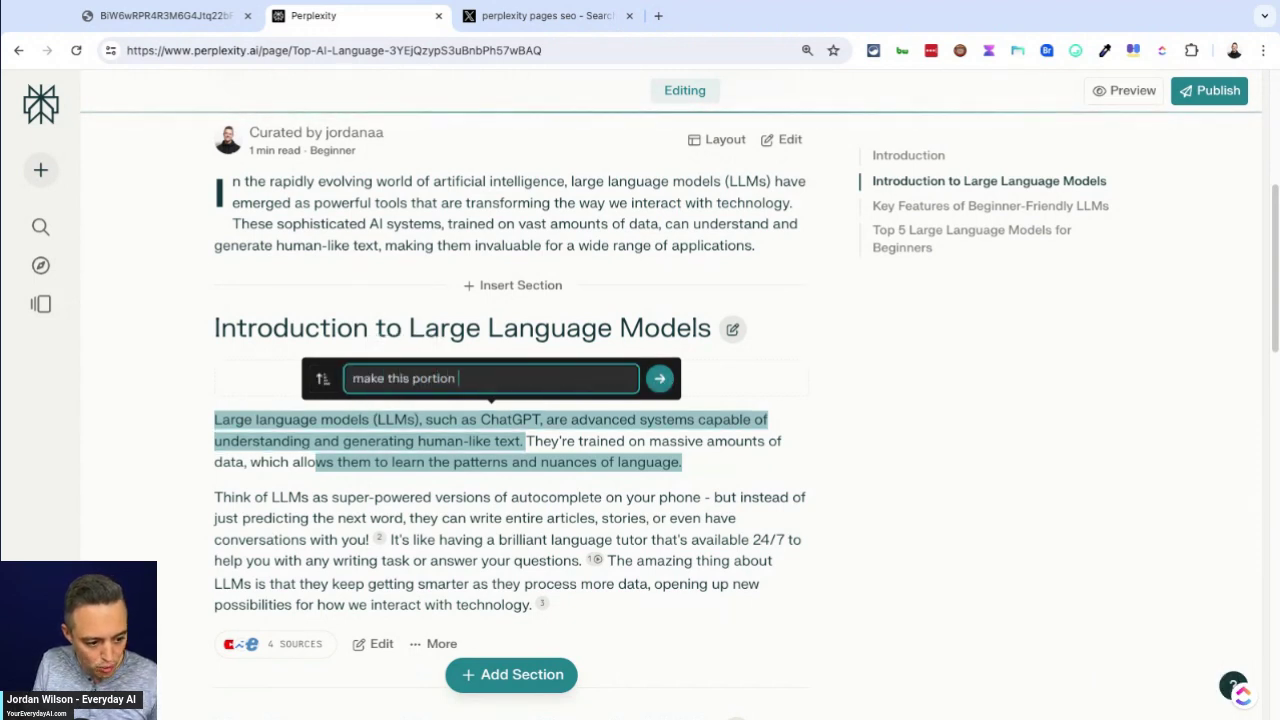
{"action": "type", "text": "about chatgpt"}
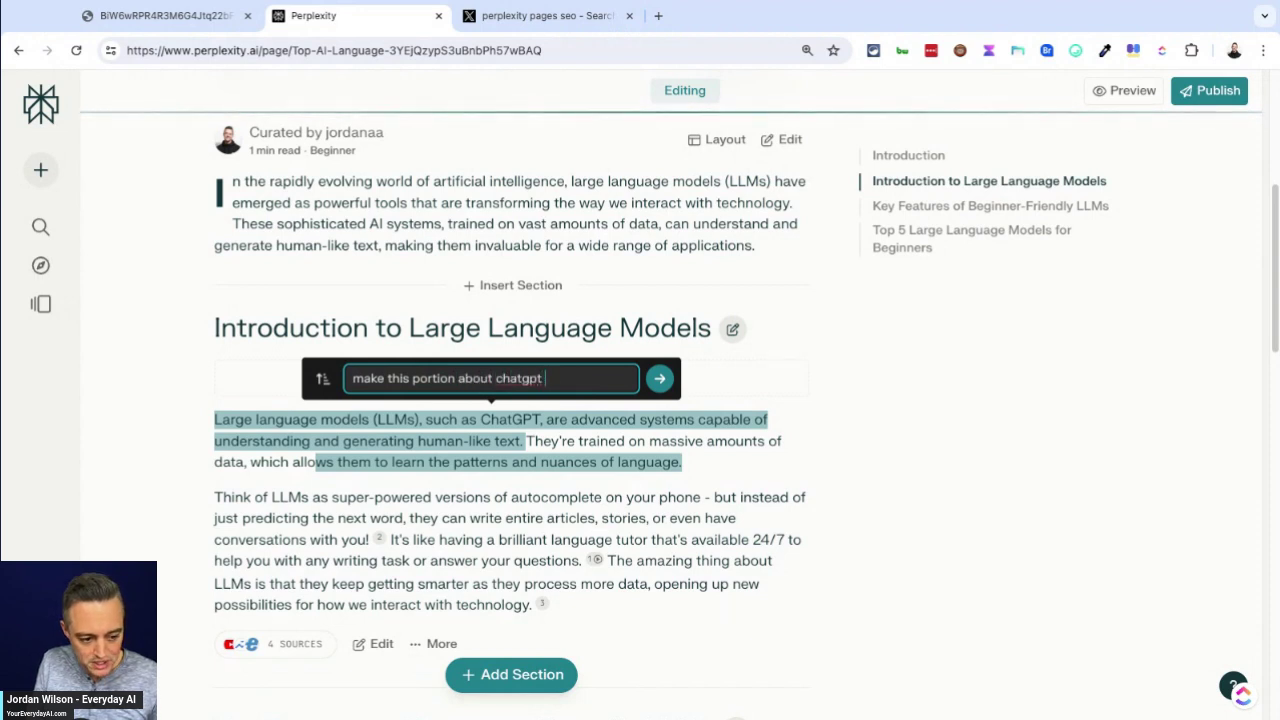
{"action": "type", "text": " longer and"}
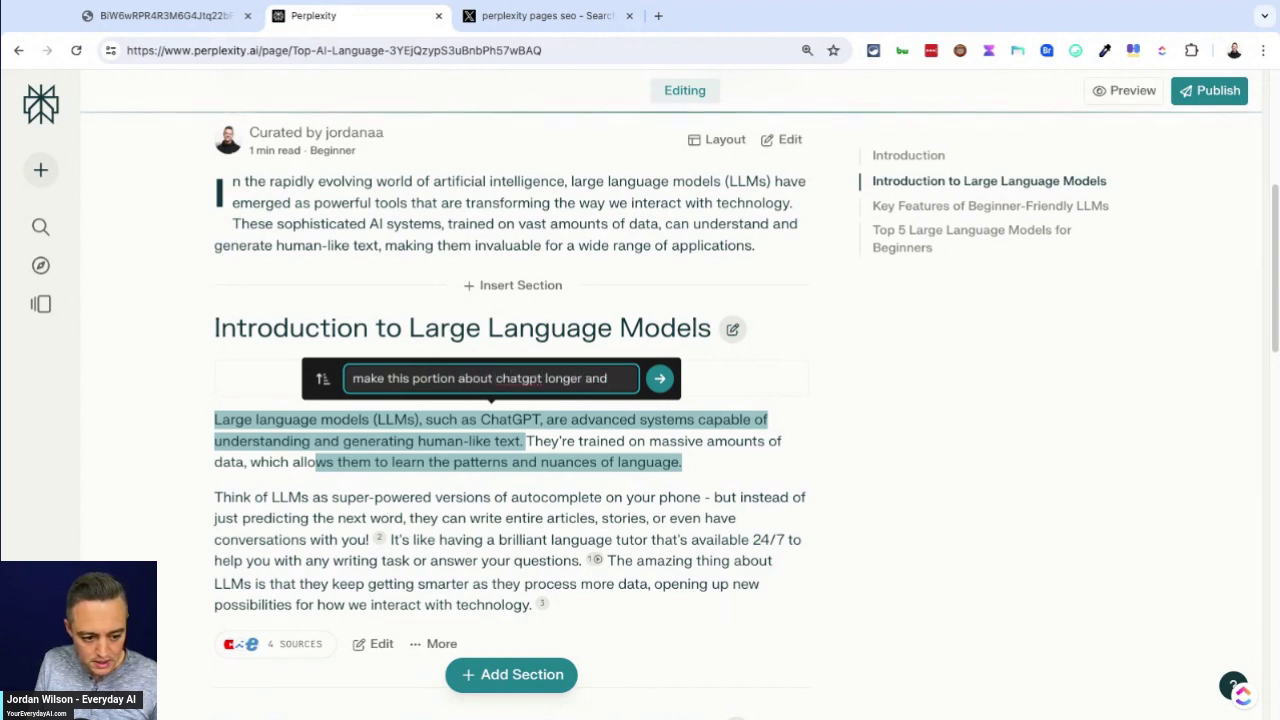
{"action": "type", "text": " more appea"}
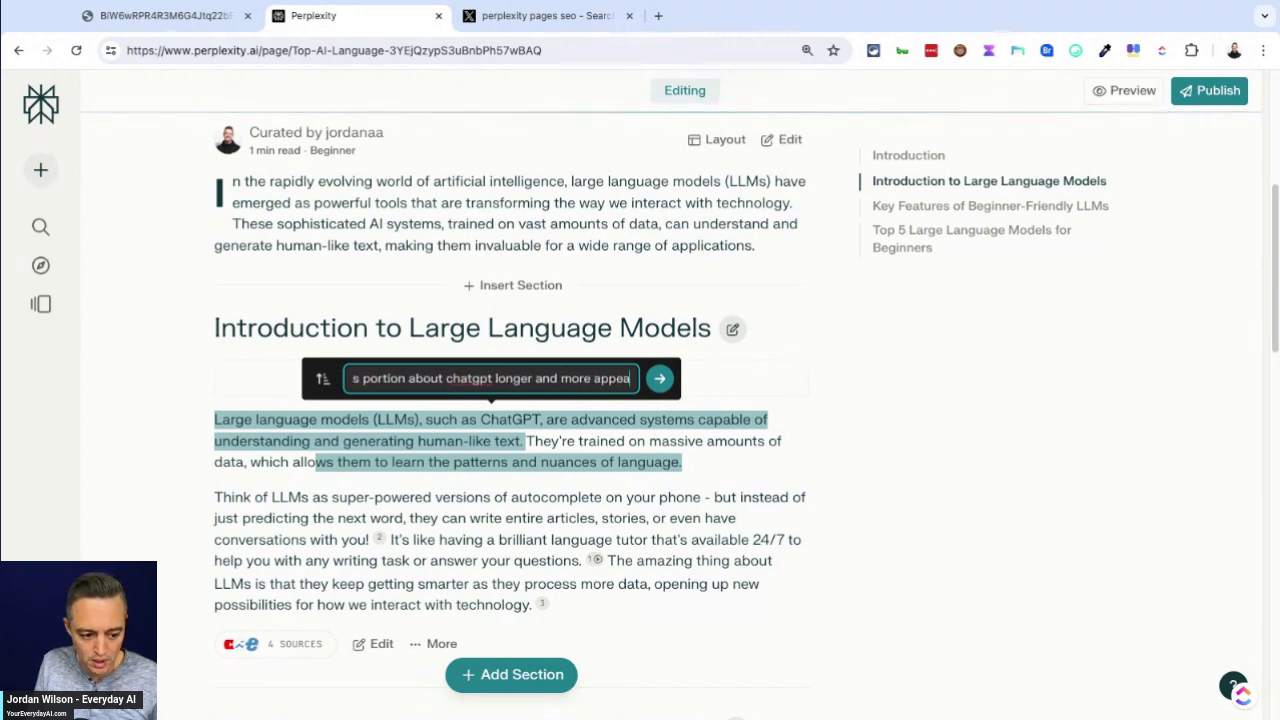
{"action": "type", "text": "ling with a copy"}
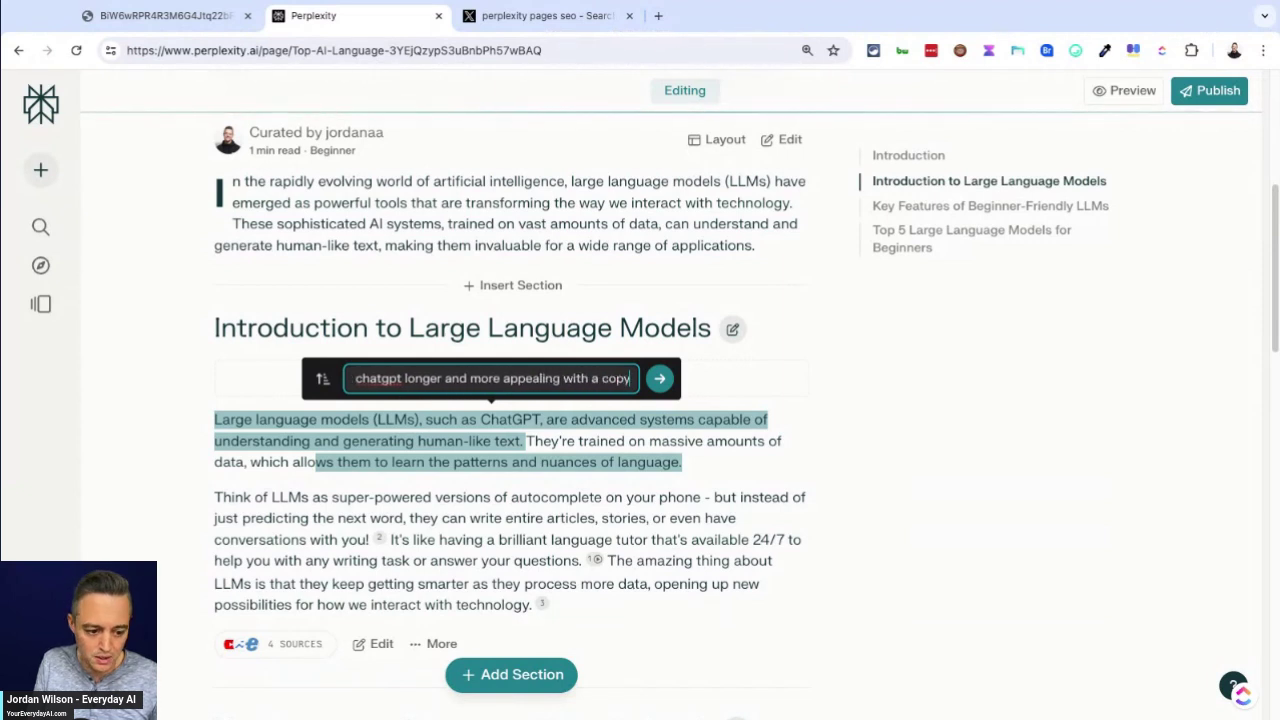
{"action": "type", "text": "writing hook"}
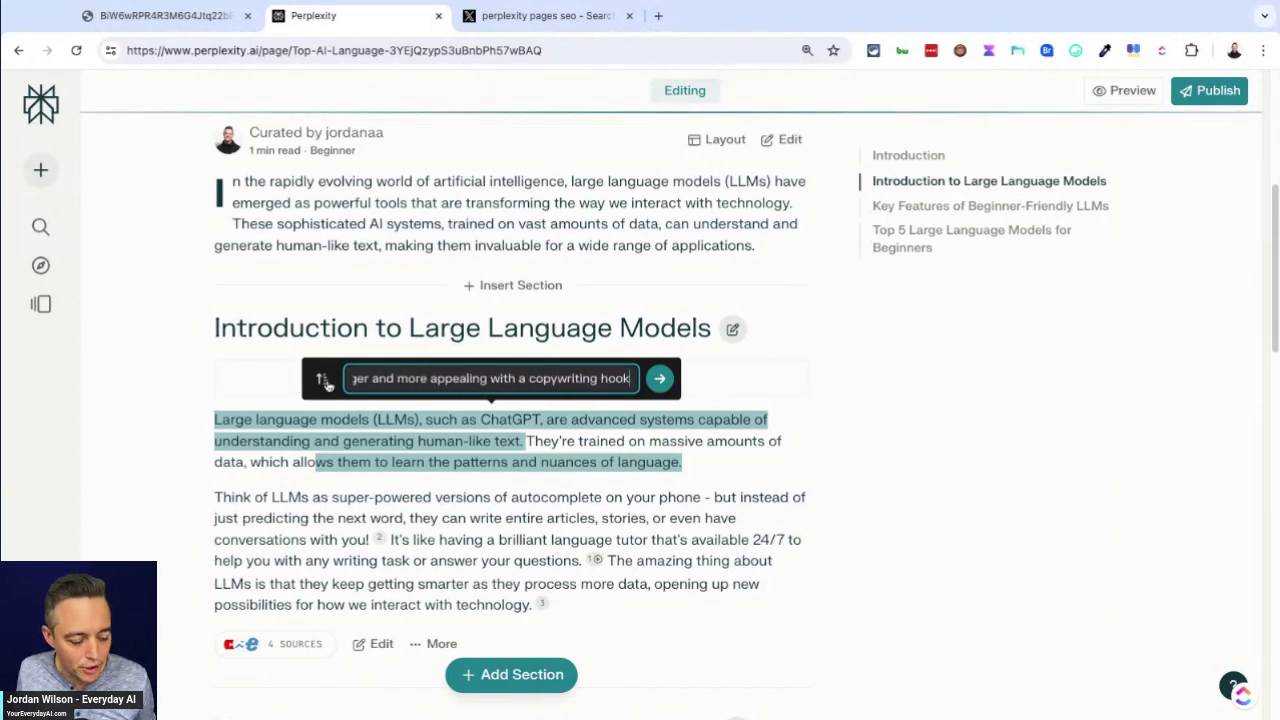
{"action": "left_click", "coordinate": [659, 380]}
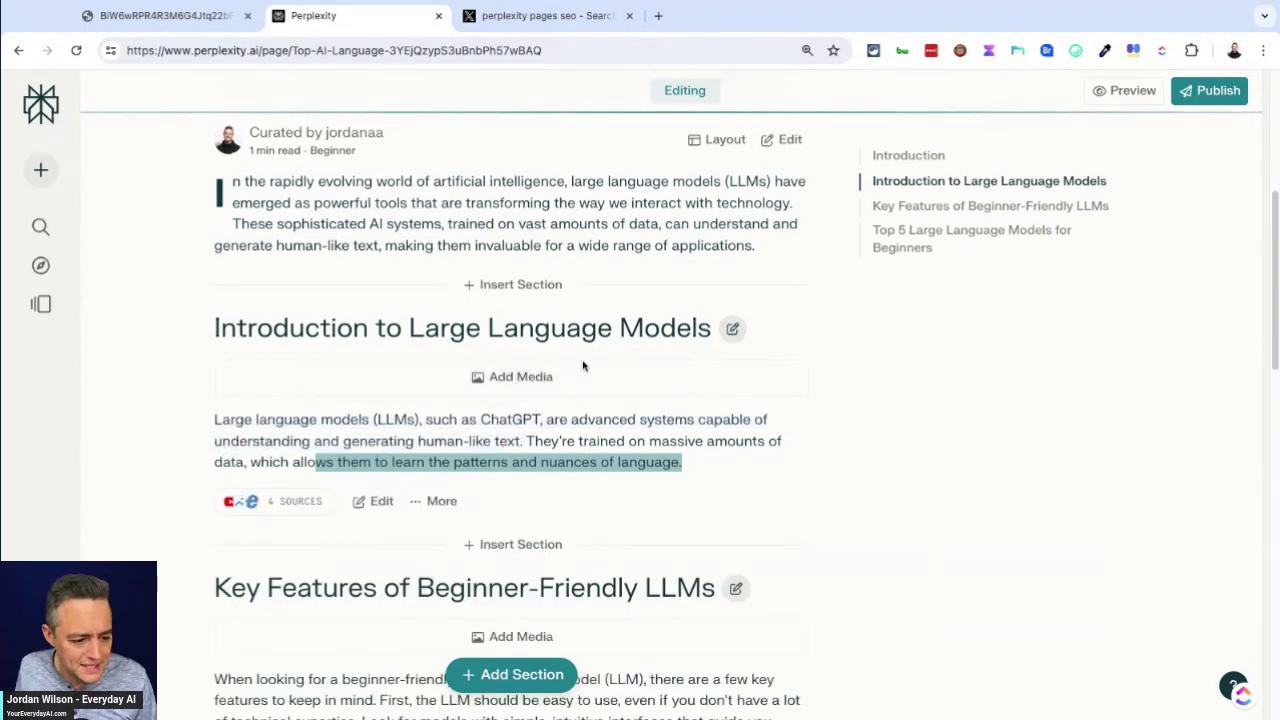
Step: Drag the header image at the top of the page to bring the woman's face into view
{"action": "scroll", "coordinate": [520, 366], "scroll_direction": "up", "scroll_amount": 3}
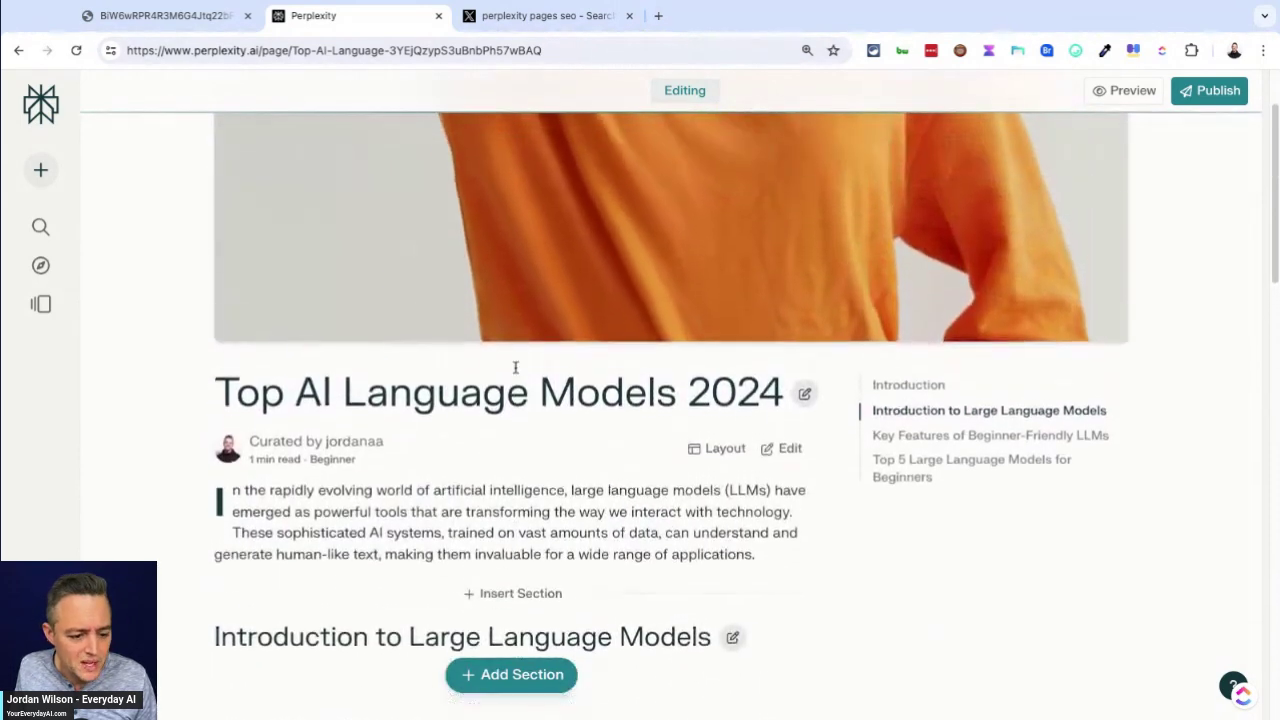
{"action": "scroll", "coordinate": [849, 294], "scroll_direction": "up", "scroll_amount": 1}
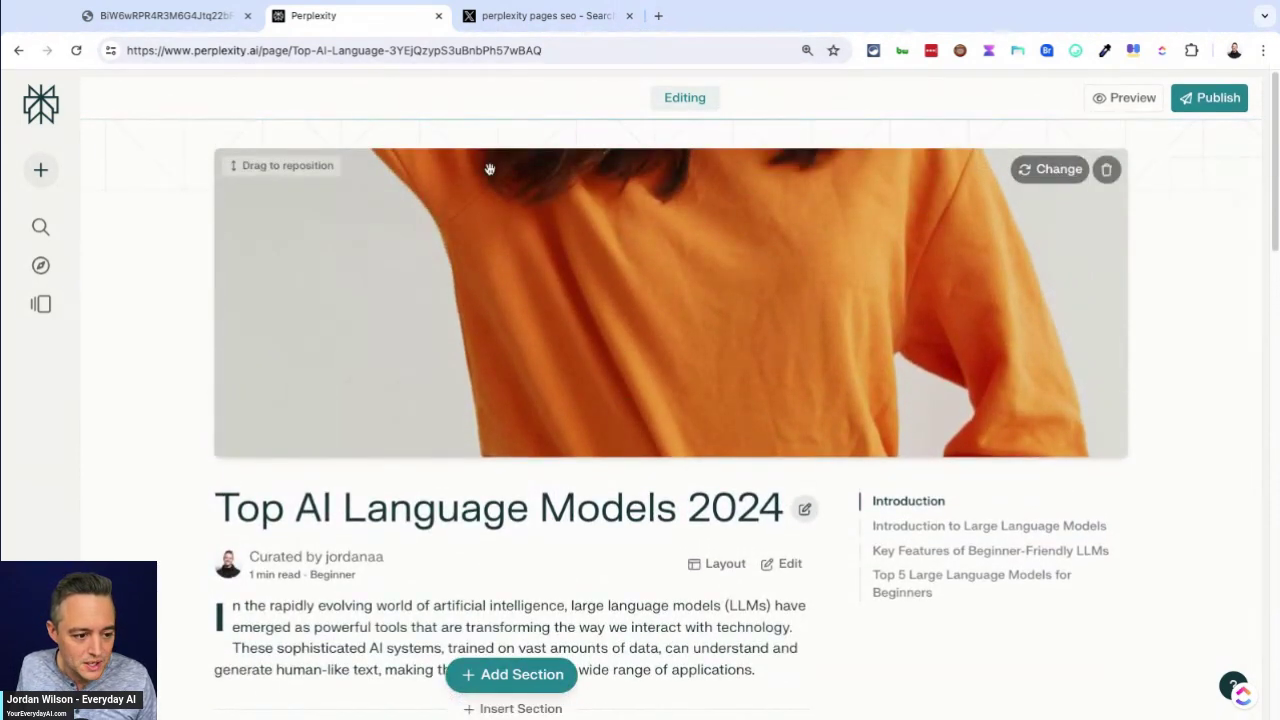
{"action": "mouse_move", "coordinate": [490, 169]}
{"action": "left_mouse_down"}
{"action": "mouse_move", "coordinate": [489, 140]}
{"action": "mouse_move", "coordinate": [489, 166]}
{"action": "left_mouse_up"}
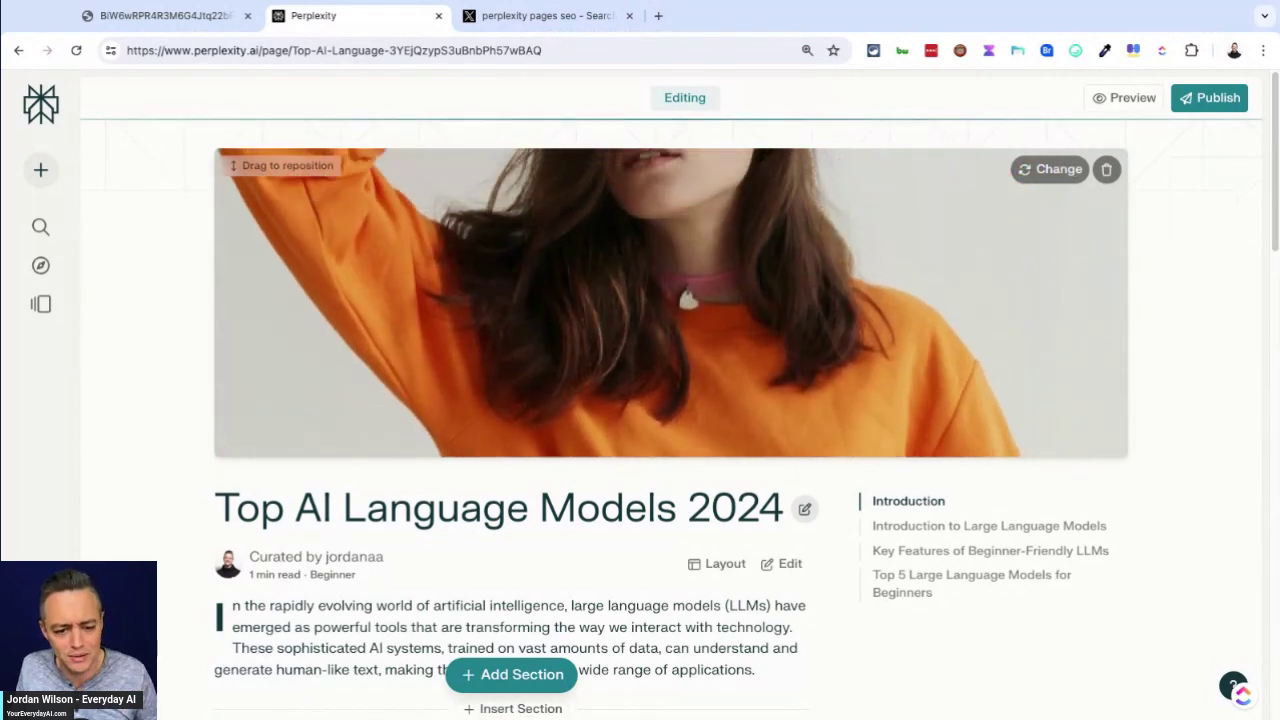
Step: Try generating a new Photograph-style header image from the Change options
{"action": "left_click", "coordinate": [1050, 169]}
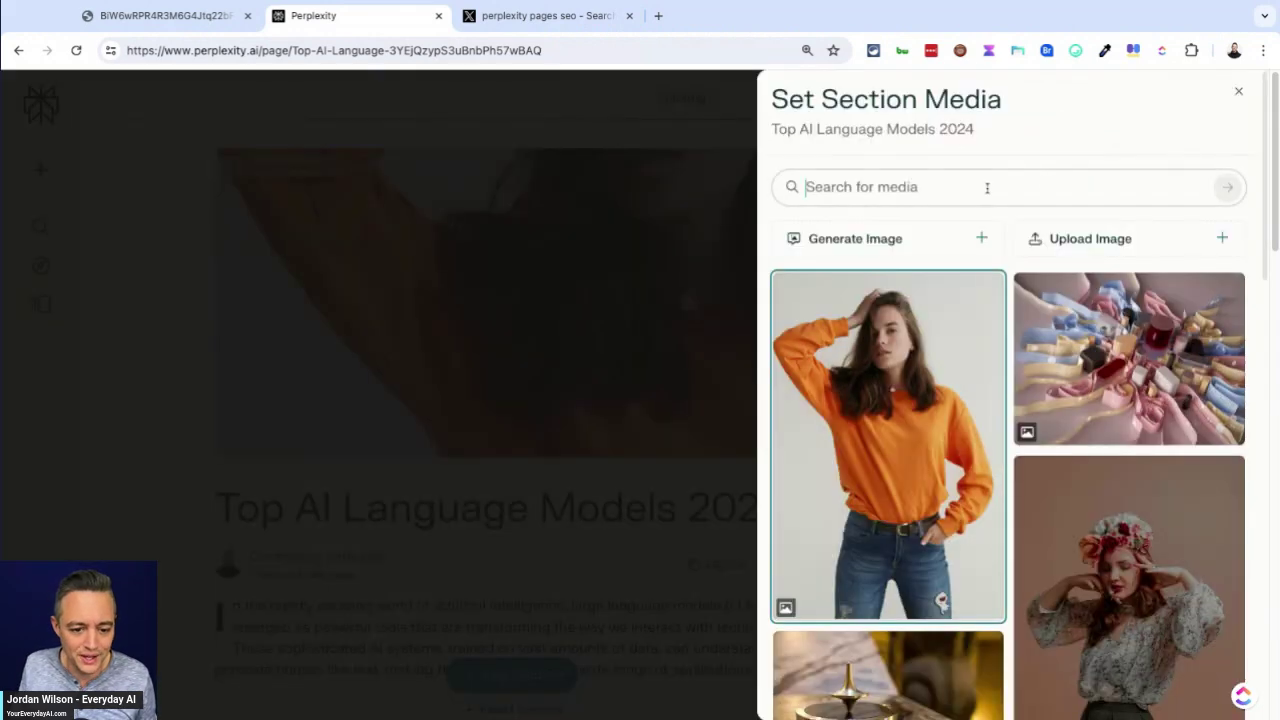
{"action": "left_click", "coordinate": [890, 240]}
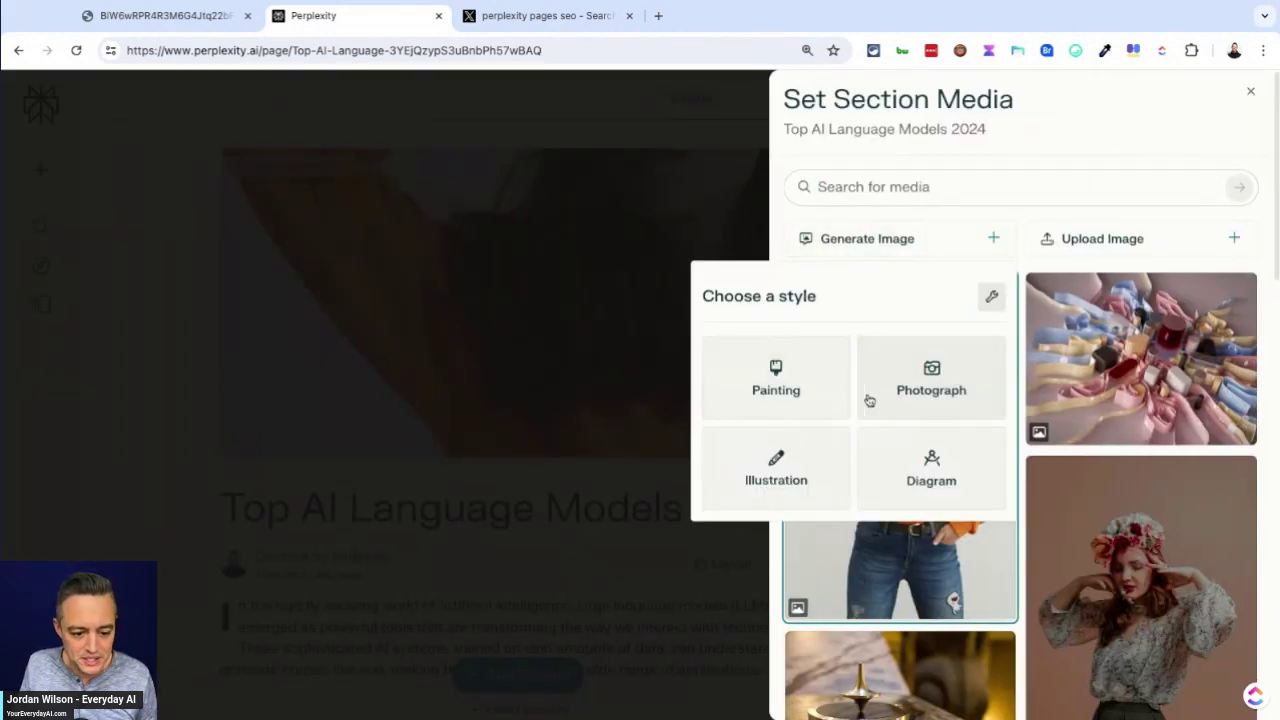
{"action": "left_click", "coordinate": [918, 388]}
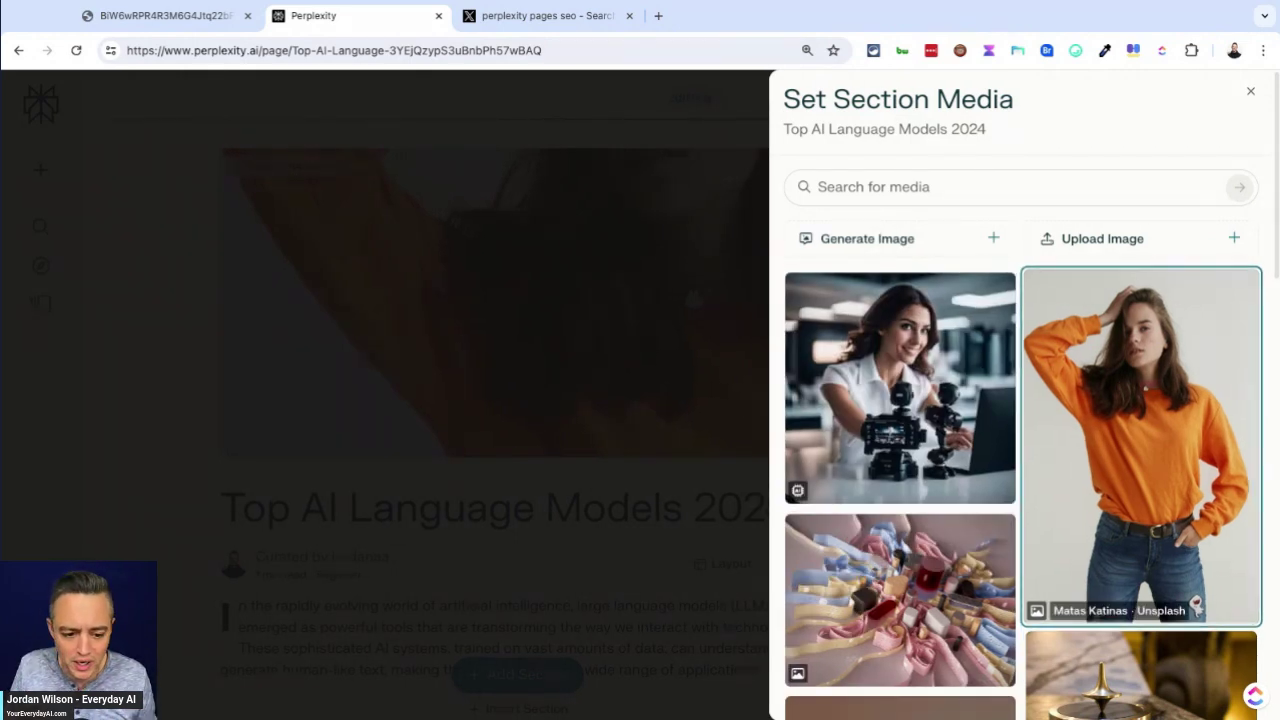
Step: Search stock media for 'technology' and set the second result as the header image
{"action": "left_click", "coordinate": [959, 184]}
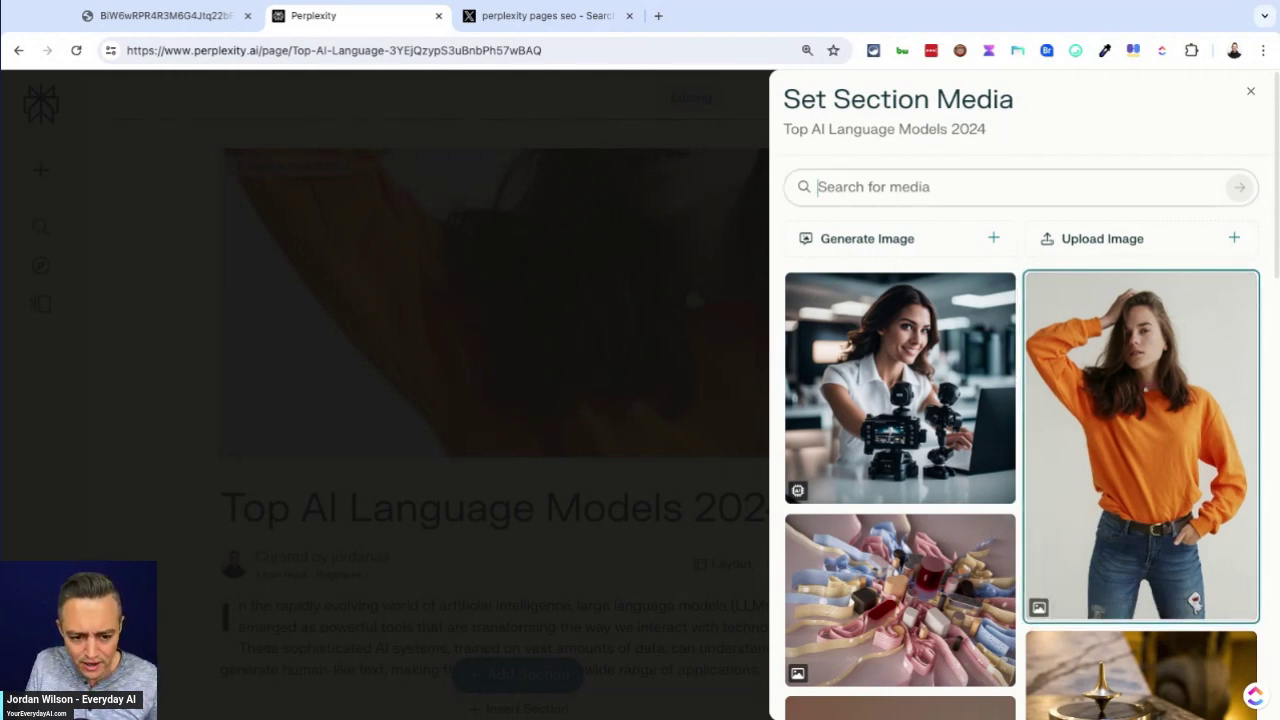
{"action": "type", "text": "technolo"}
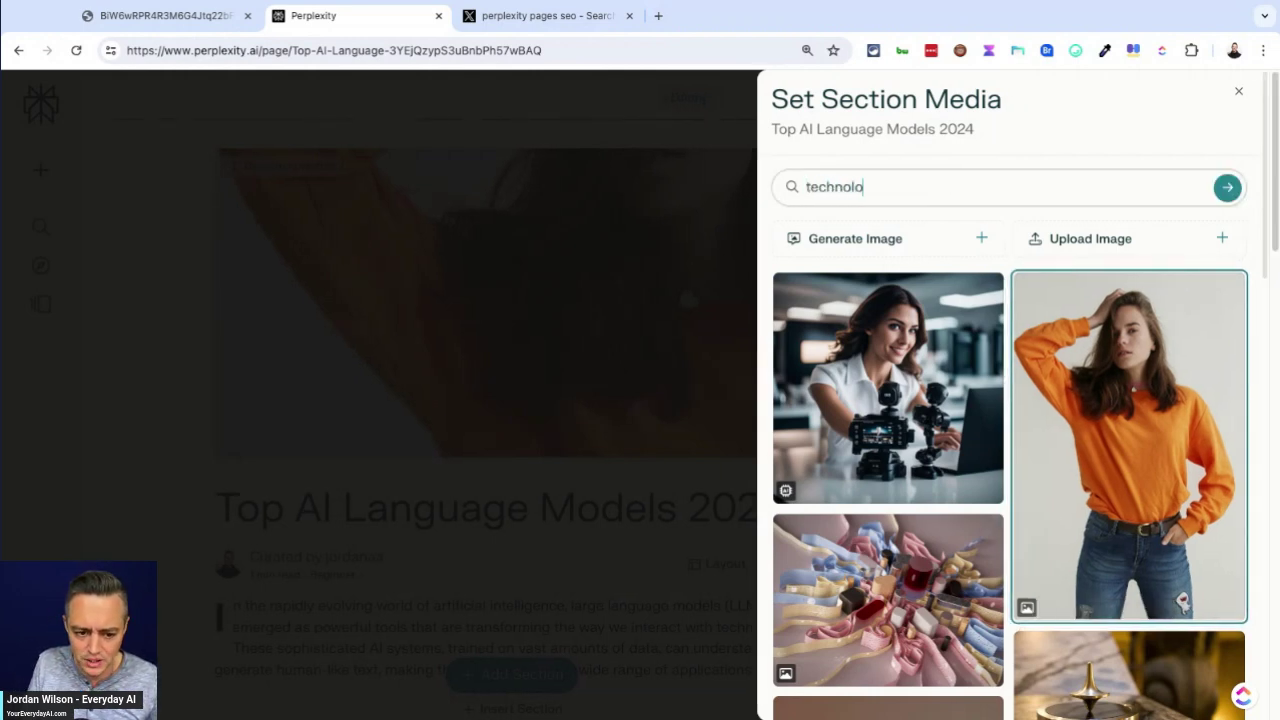
{"action": "type", "text": "gy"}
{"action": "key", "text": "Return"}
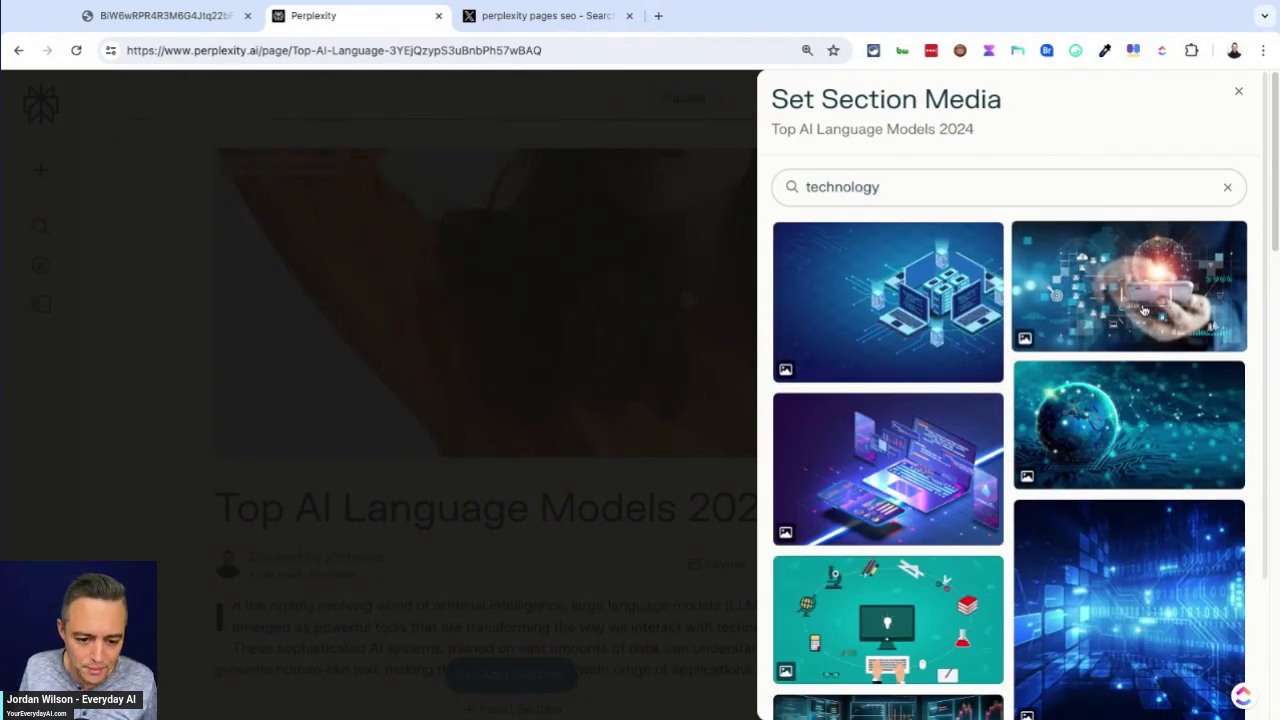
{"action": "left_click", "coordinate": [1143, 310]}
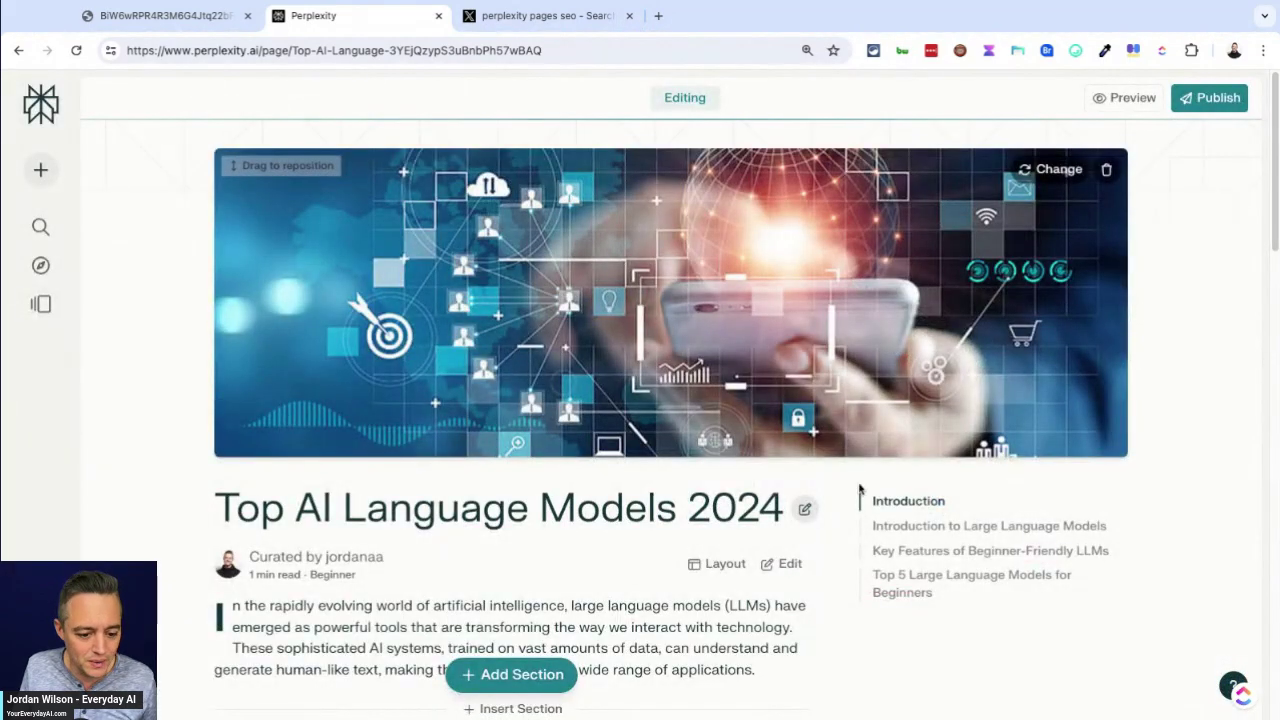
Step: Open the Key Features section's edit panel and options, then close them without changes
{"action": "scroll", "coordinate": [645, 577], "scroll_direction": "down", "scroll_amount": 9}
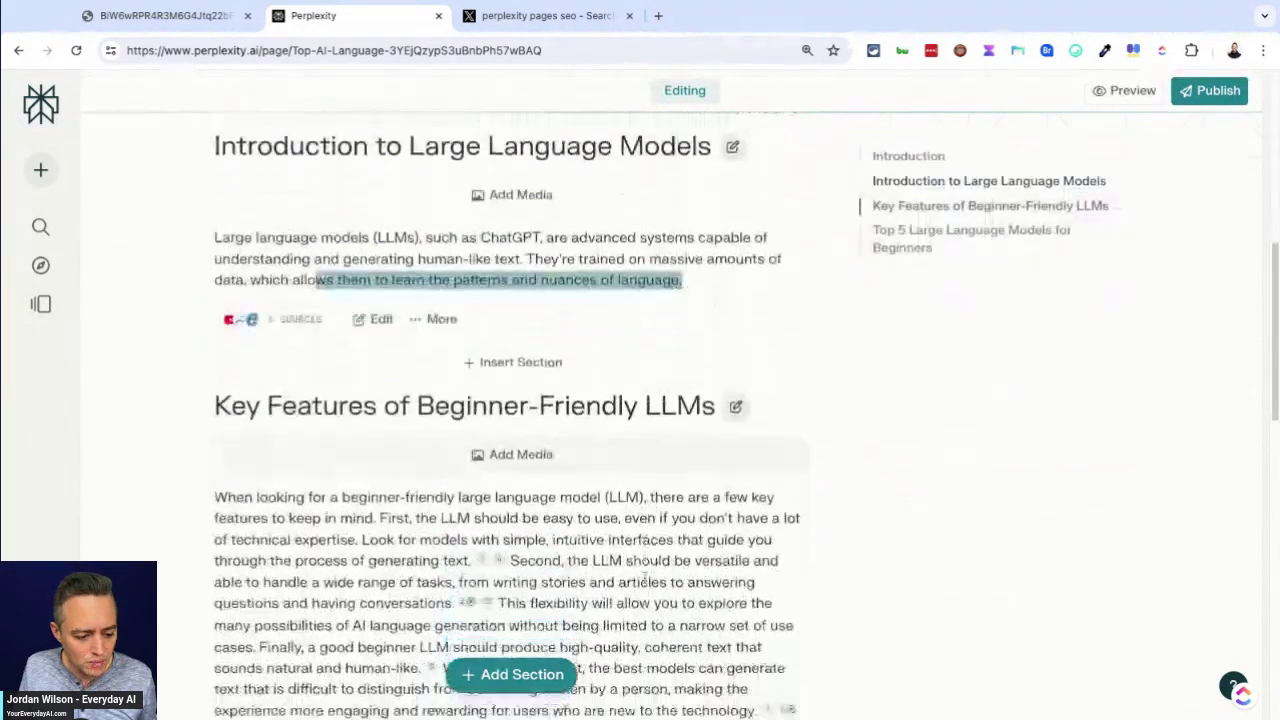
{"action": "scroll", "coordinate": [645, 577], "scroll_direction": "down", "scroll_amount": 2}
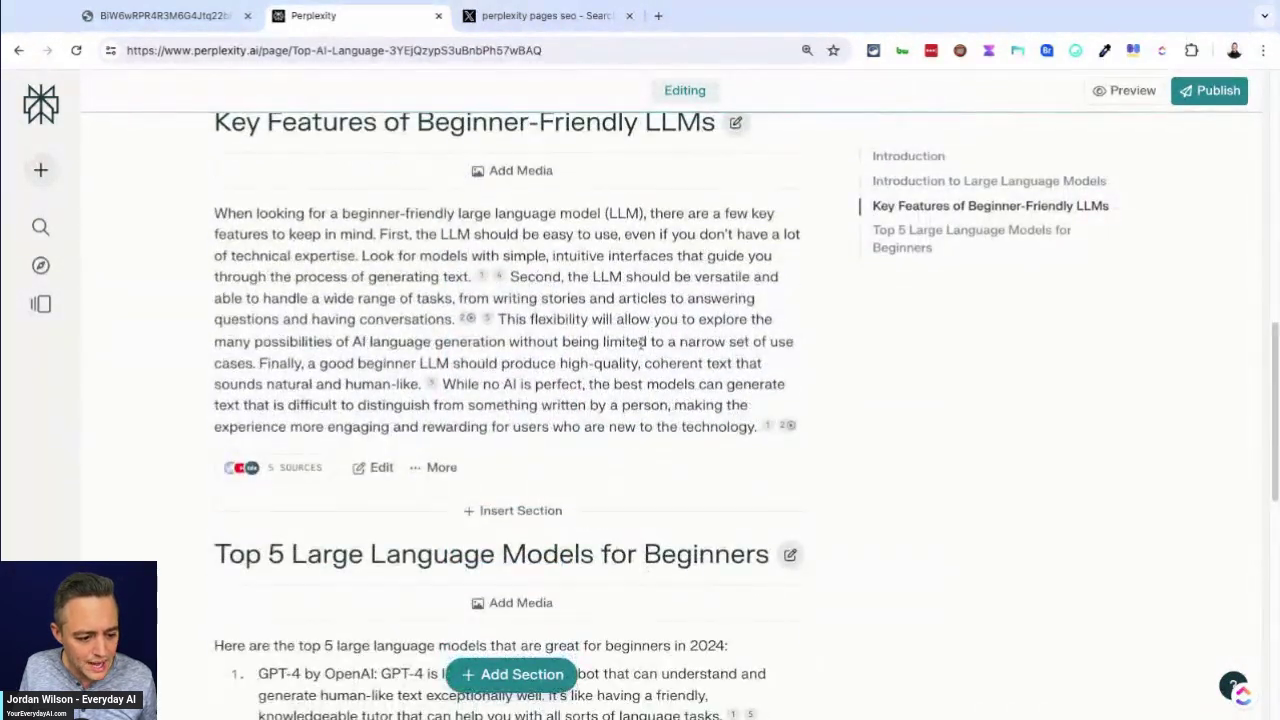
{"action": "scroll", "coordinate": [423, 539], "scroll_direction": "up", "scroll_amount": 2}
{"action": "left_click", "coordinate": [430, 588]}
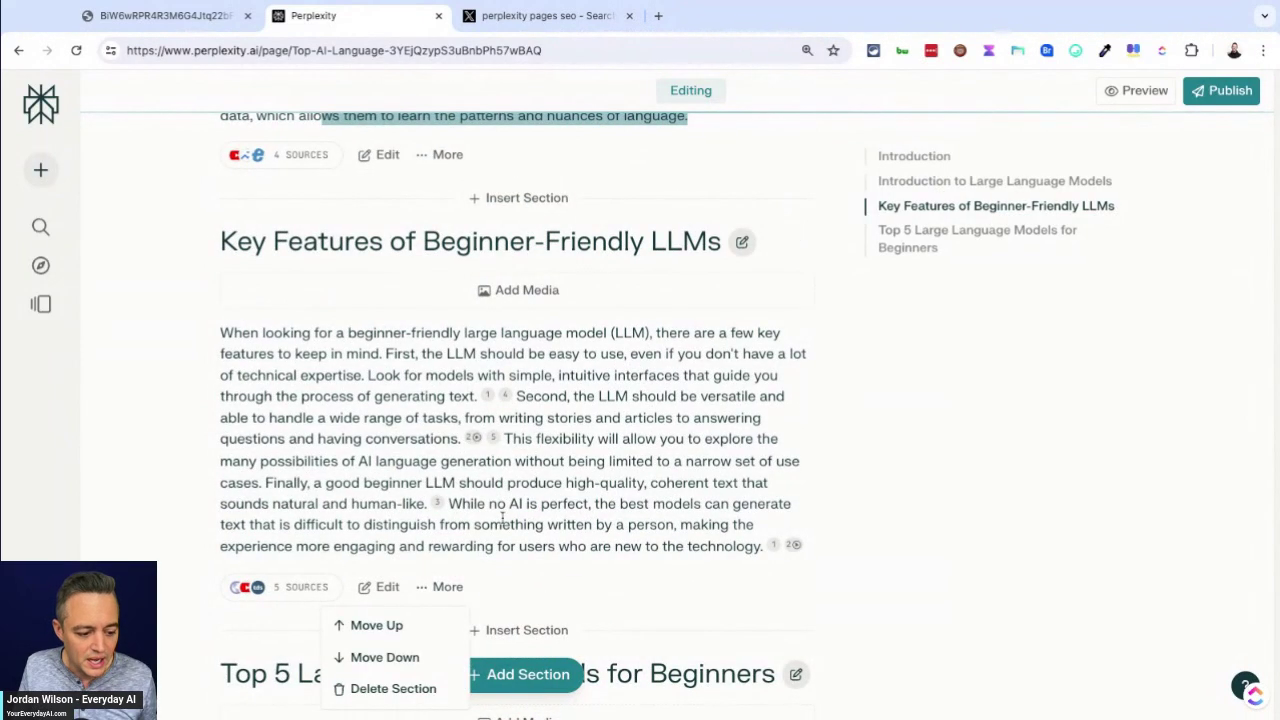
{"action": "left_click", "coordinate": [376, 588]}
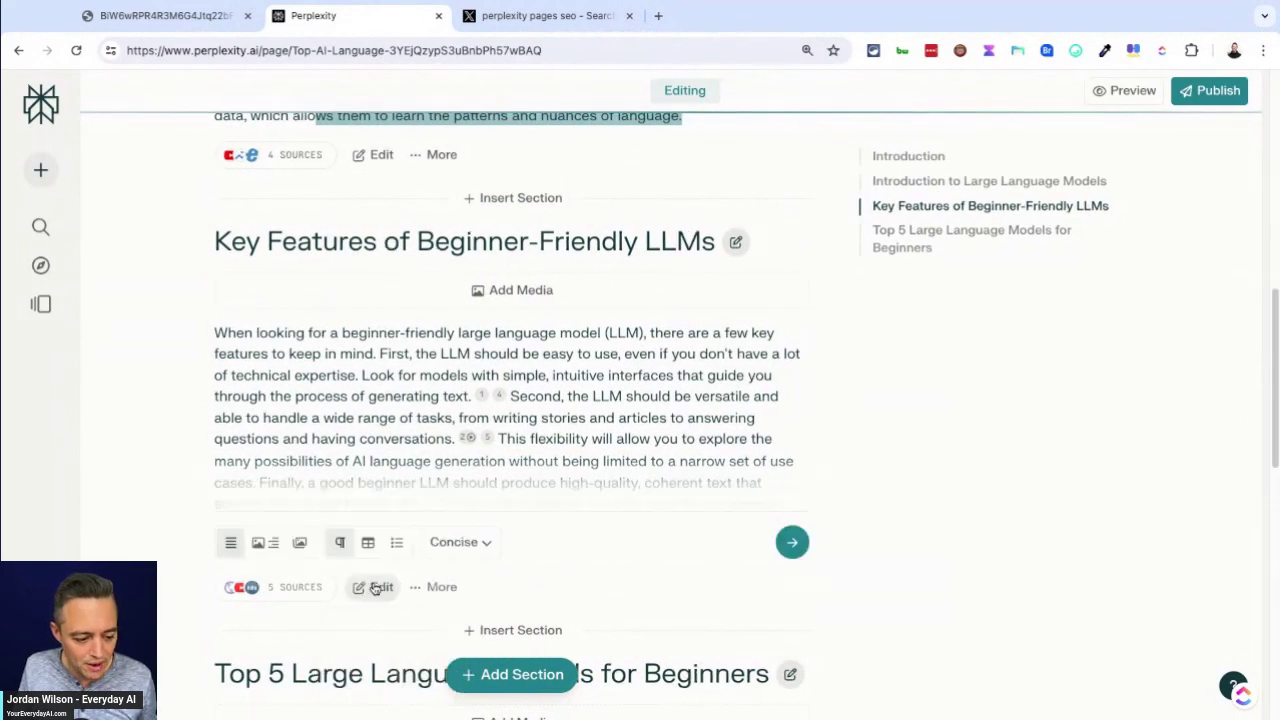
{"action": "left_click", "coordinate": [455, 542]}
{"action": "left_click", "coordinate": [428, 545]}
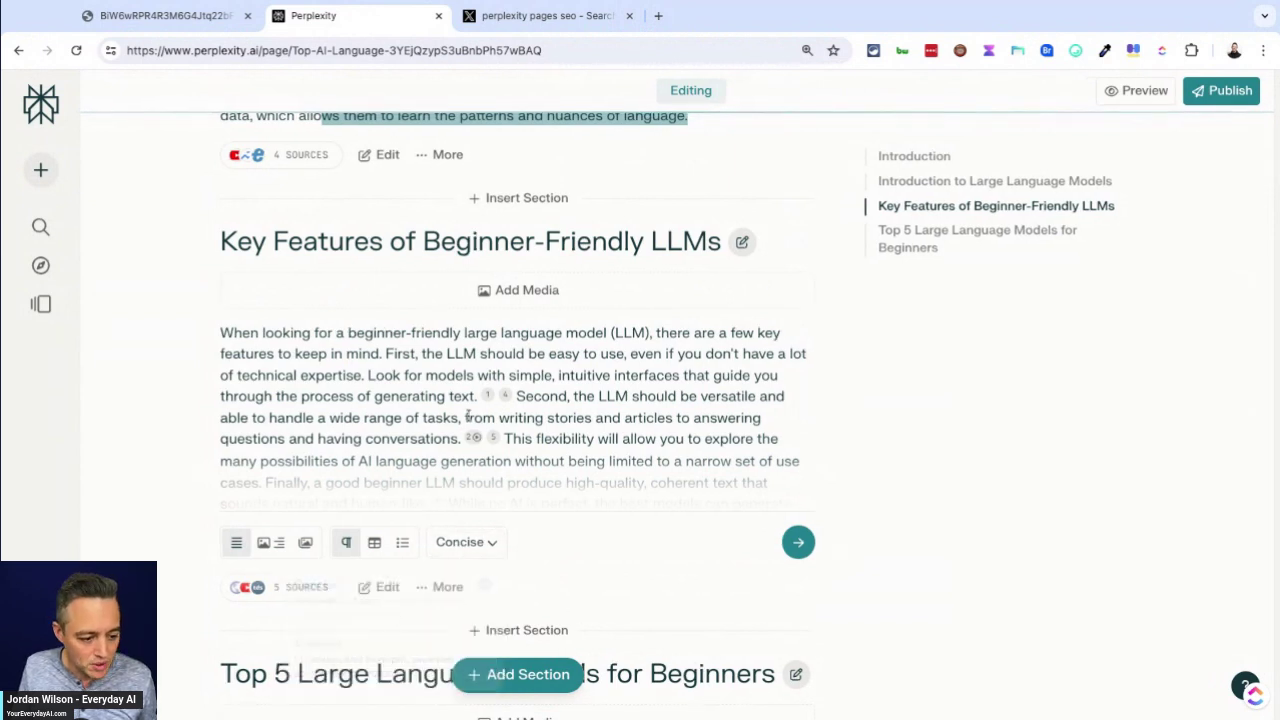
{"action": "left_click", "coordinate": [533, 527]}
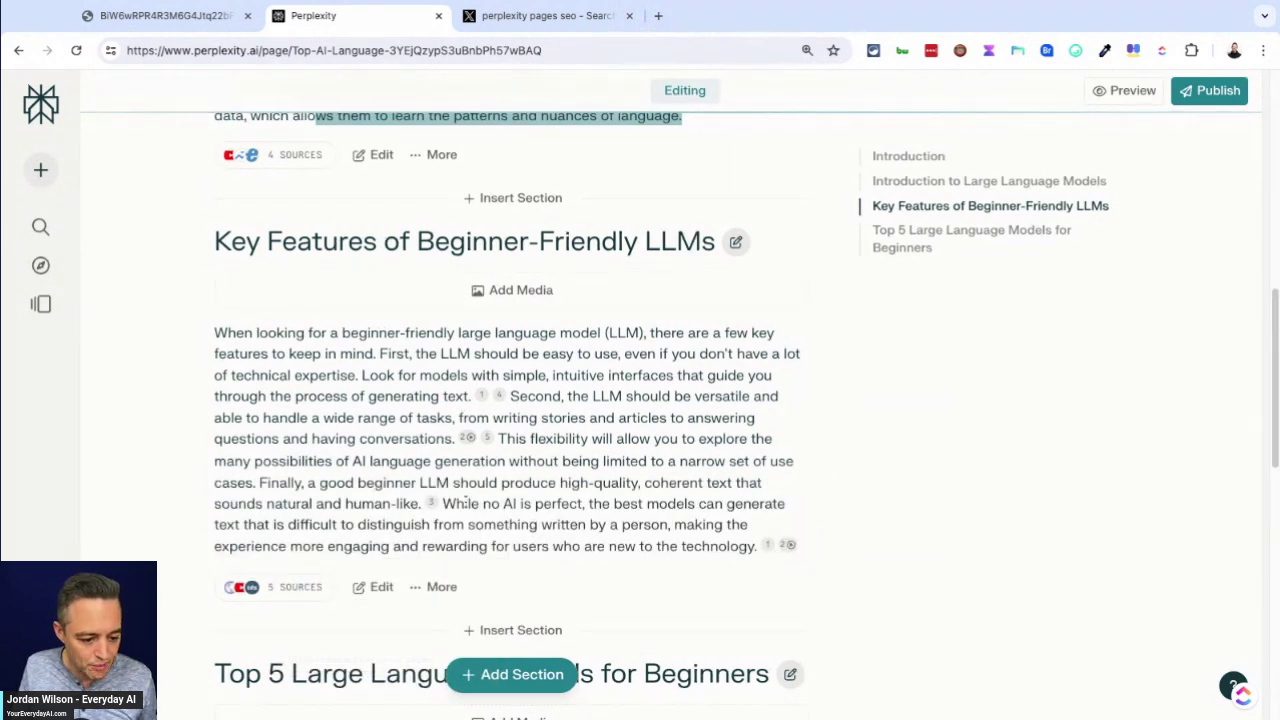
{"action": "left_click", "coordinate": [440, 591]}
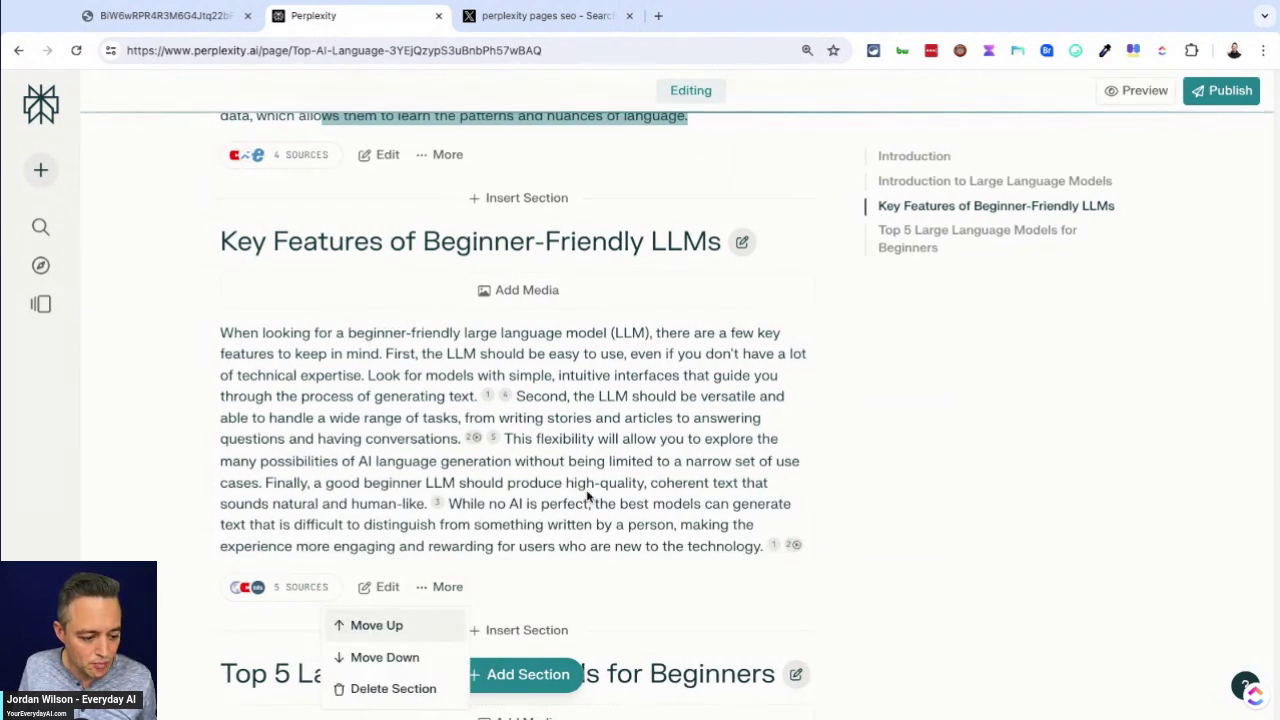
{"action": "left_click", "coordinate": [1045, 618]}
Step: Switch the Key Features rewrite length from Concise to Detailed and regenerate the section
{"action": "left_click", "coordinate": [384, 589]}
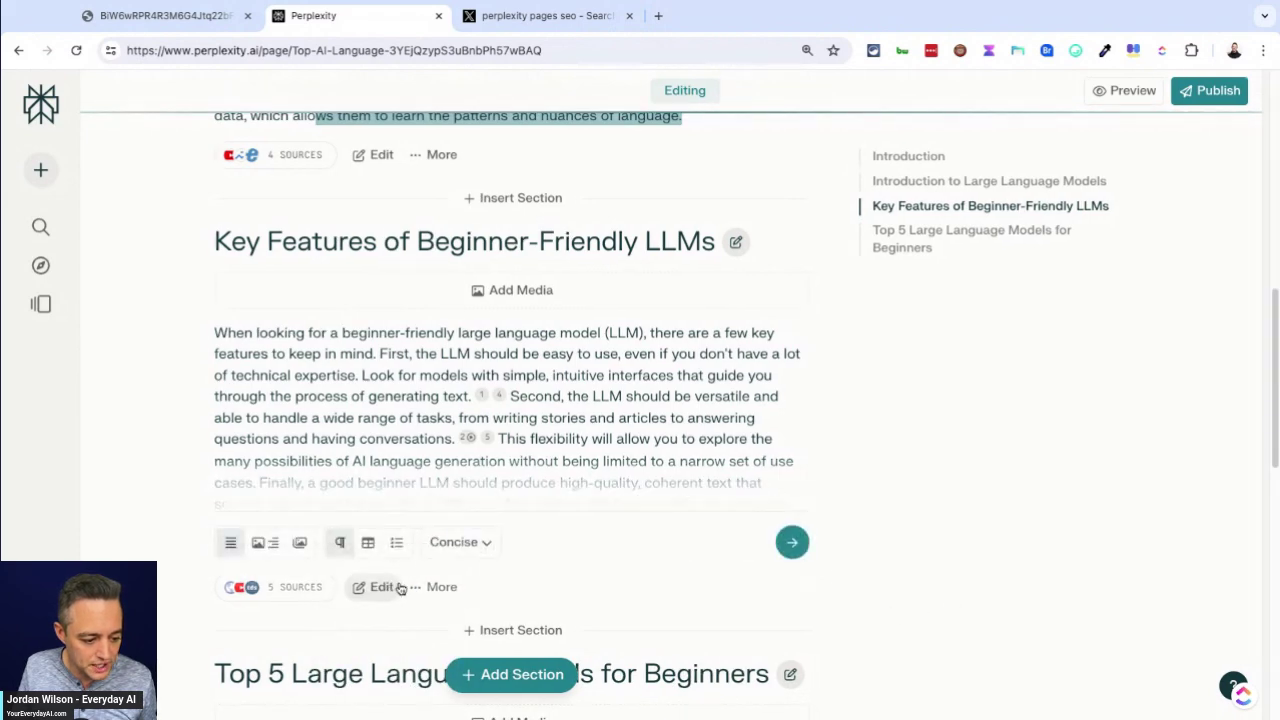
{"action": "left_click", "coordinate": [460, 542]}
{"action": "left_click", "coordinate": [436, 647]}
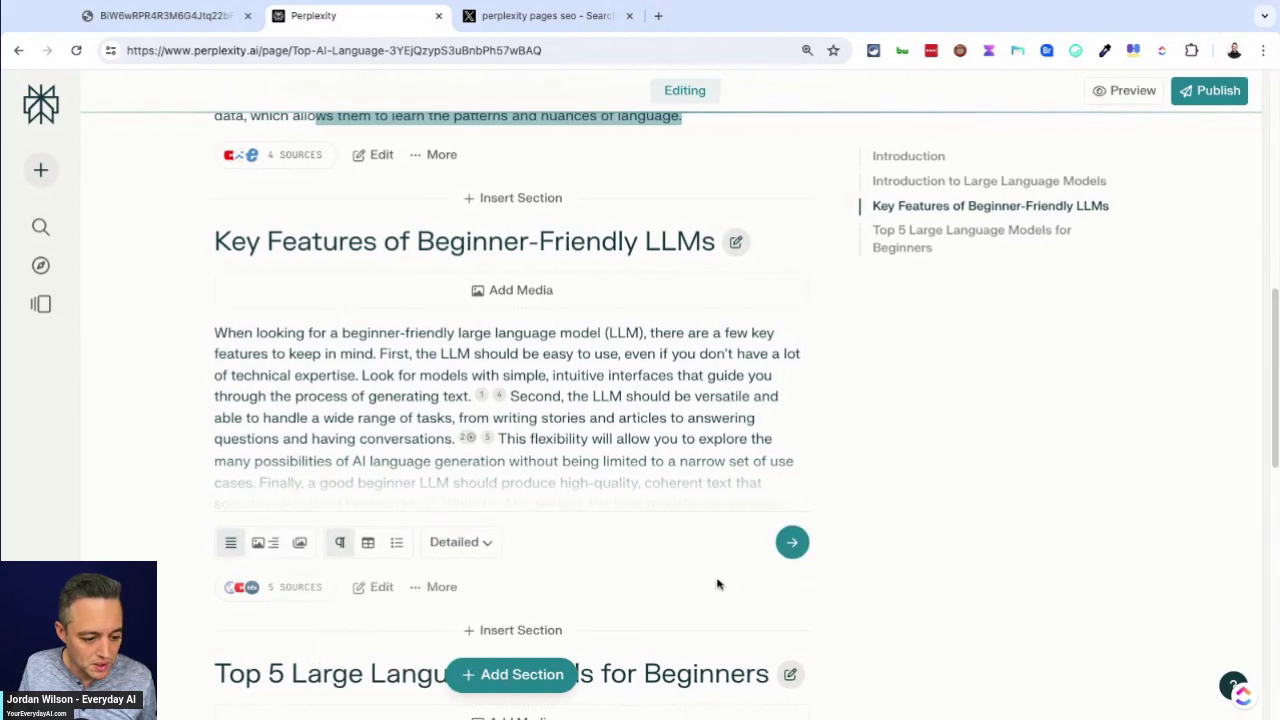
{"action": "left_click", "coordinate": [795, 542]}
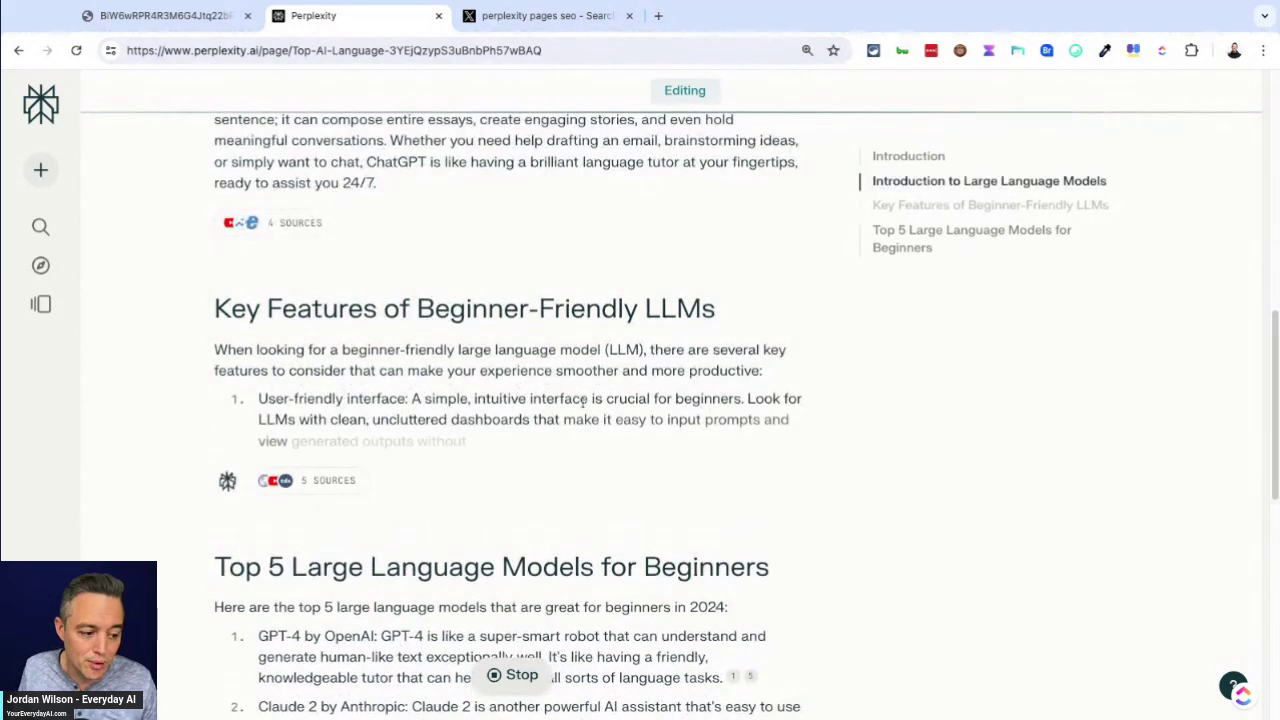
Step: Let the Detailed Key Features list stream through its fifth point on versatility, then stop generation
{"action": "scroll", "coordinate": [583, 400], "scroll_direction": "down", "scroll_amount": 4}
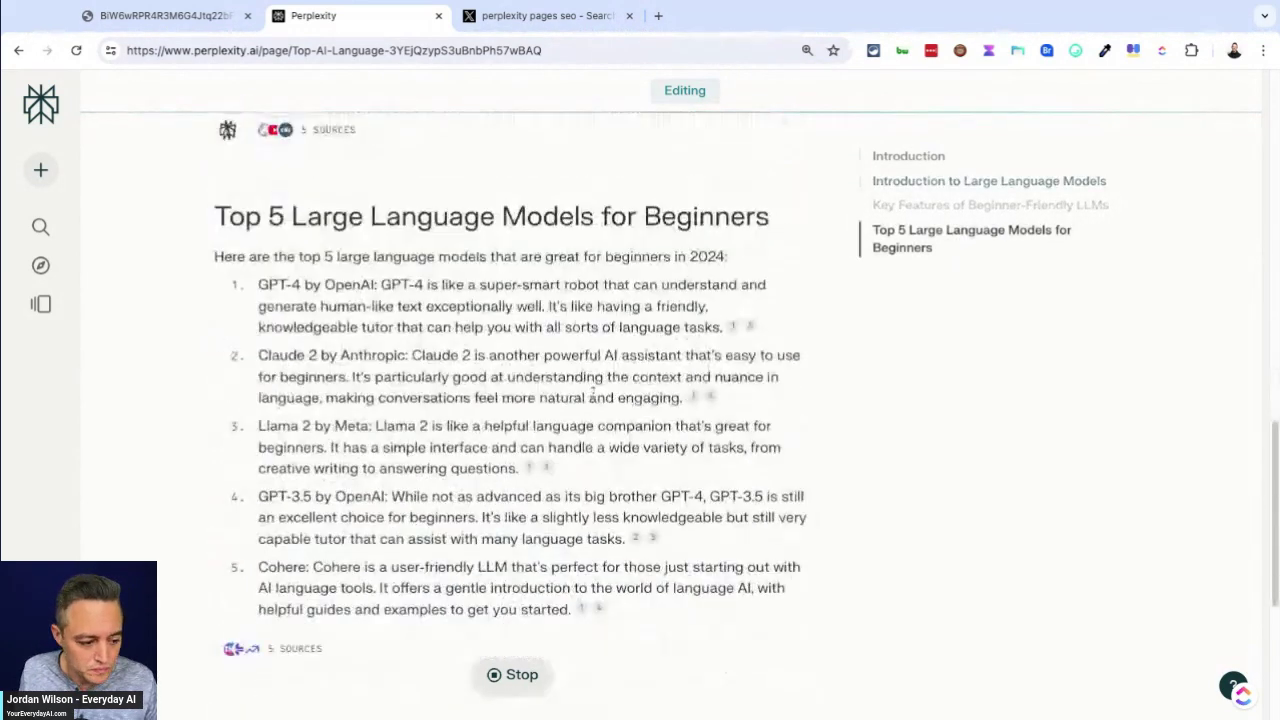
{"action": "scroll", "coordinate": [591, 397], "scroll_direction": "down", "scroll_amount": 4}
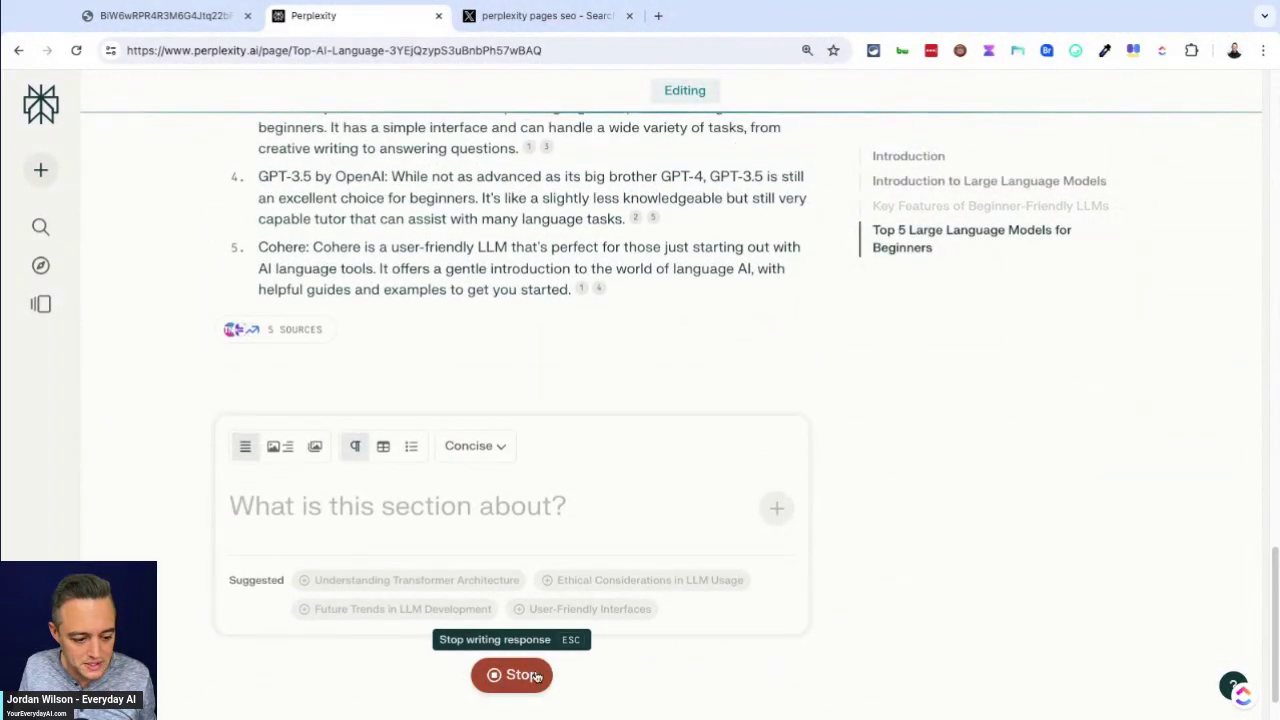
{"action": "left_click", "coordinate": [503, 680]}
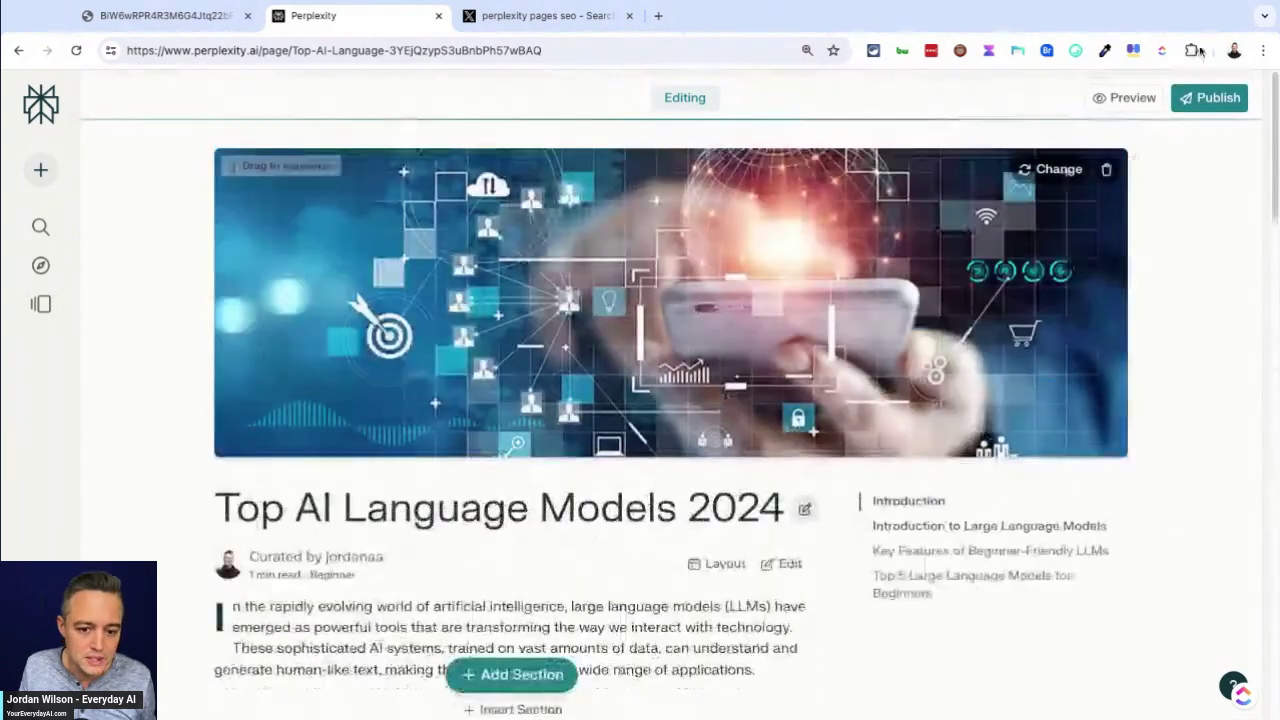
Step: Preview the Top AI Language Models 2024 page as readers will see it
{"action": "left_click", "coordinate": [1130, 92]}
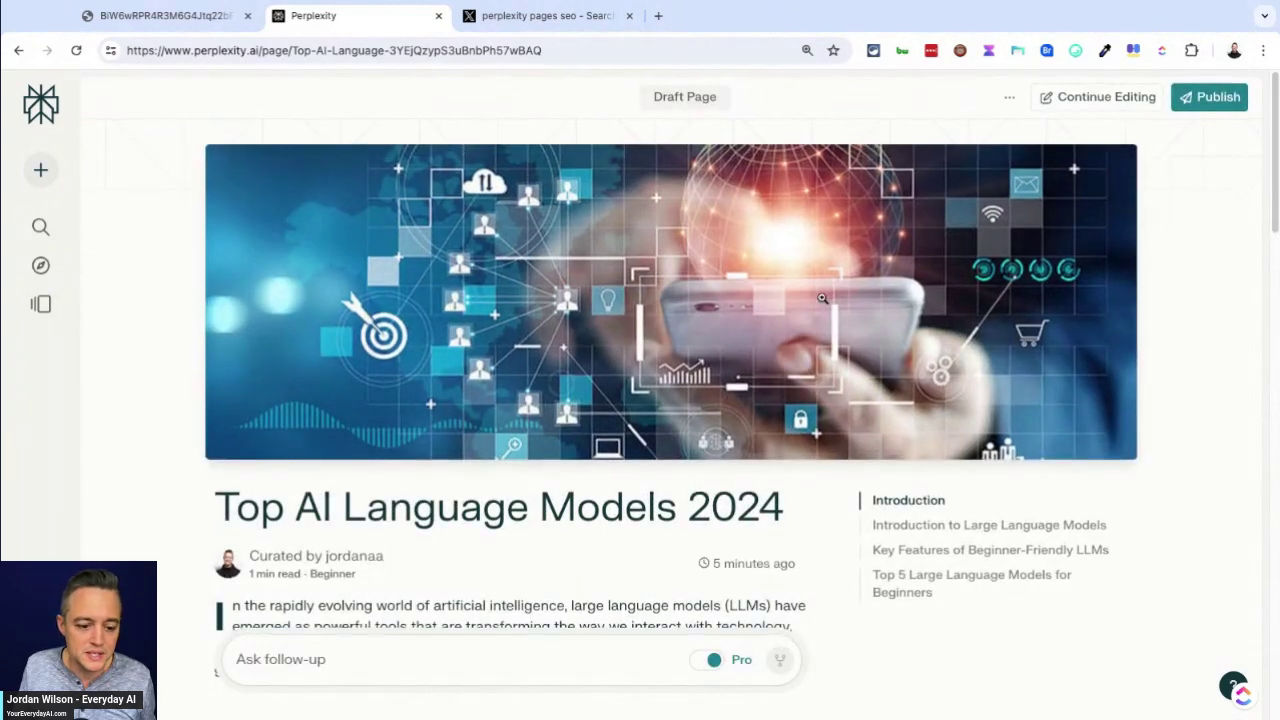
{"action": "scroll", "coordinate": [823, 303], "scroll_direction": "down", "scroll_amount": 15}
{"action": "scroll", "coordinate": [820, 311], "scroll_direction": "up", "scroll_amount": 5}
{"action": "scroll", "coordinate": [820, 311], "scroll_direction": "up", "scroll_amount": 10}
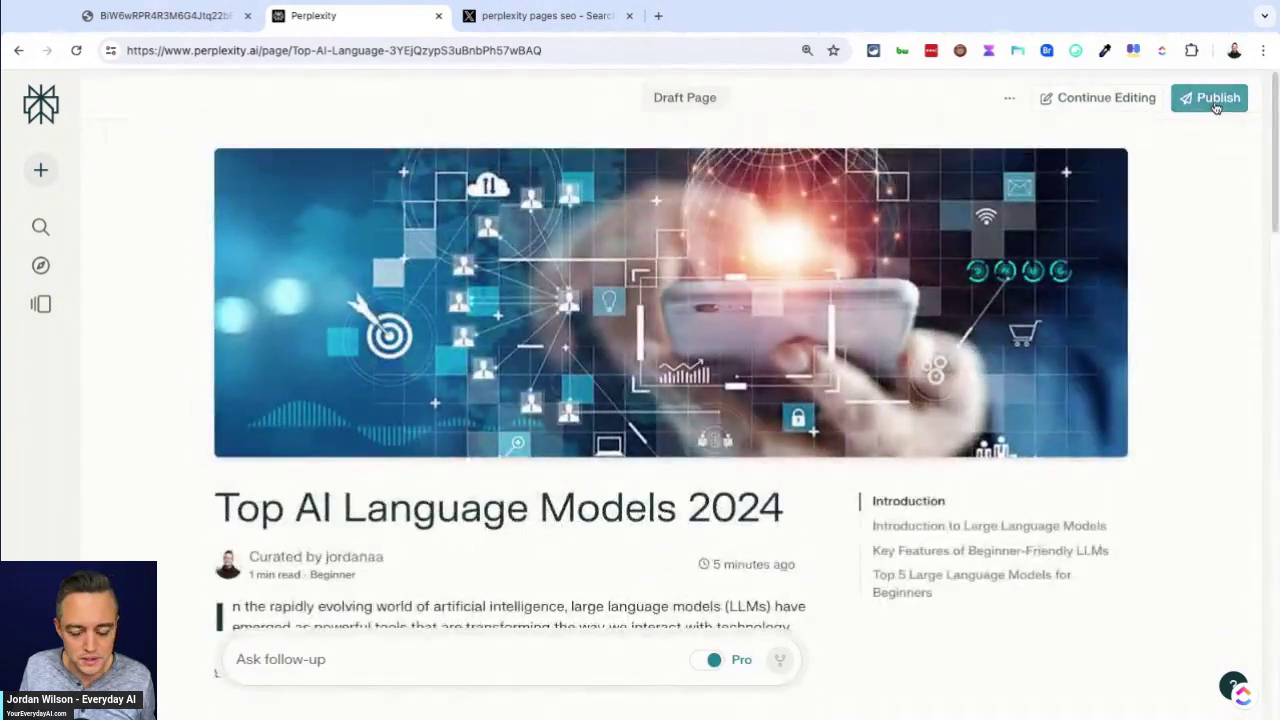
Step: Publish the page, dismiss the 'Your page is published!' dialog, and open the live page
{"action": "left_click", "coordinate": [1212, 94]}
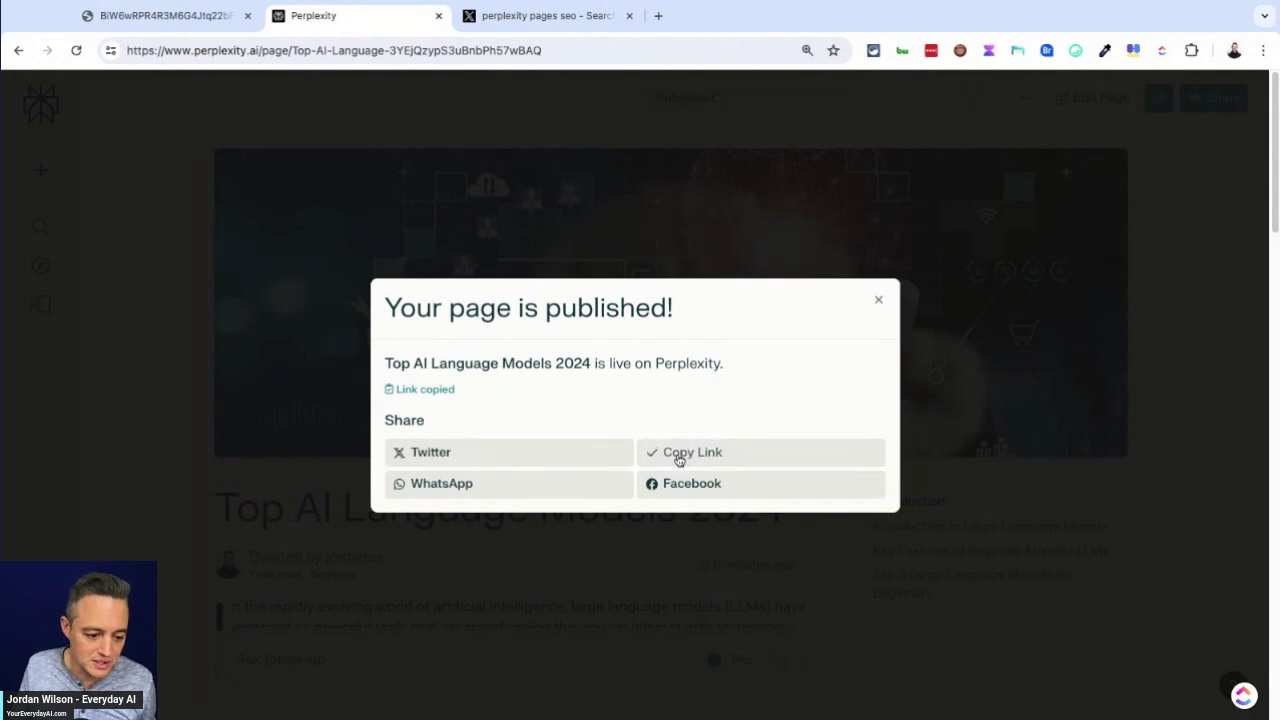
{"action": "left_click", "coordinate": [678, 460]}
{"action": "left_click", "coordinate": [658, 15]}
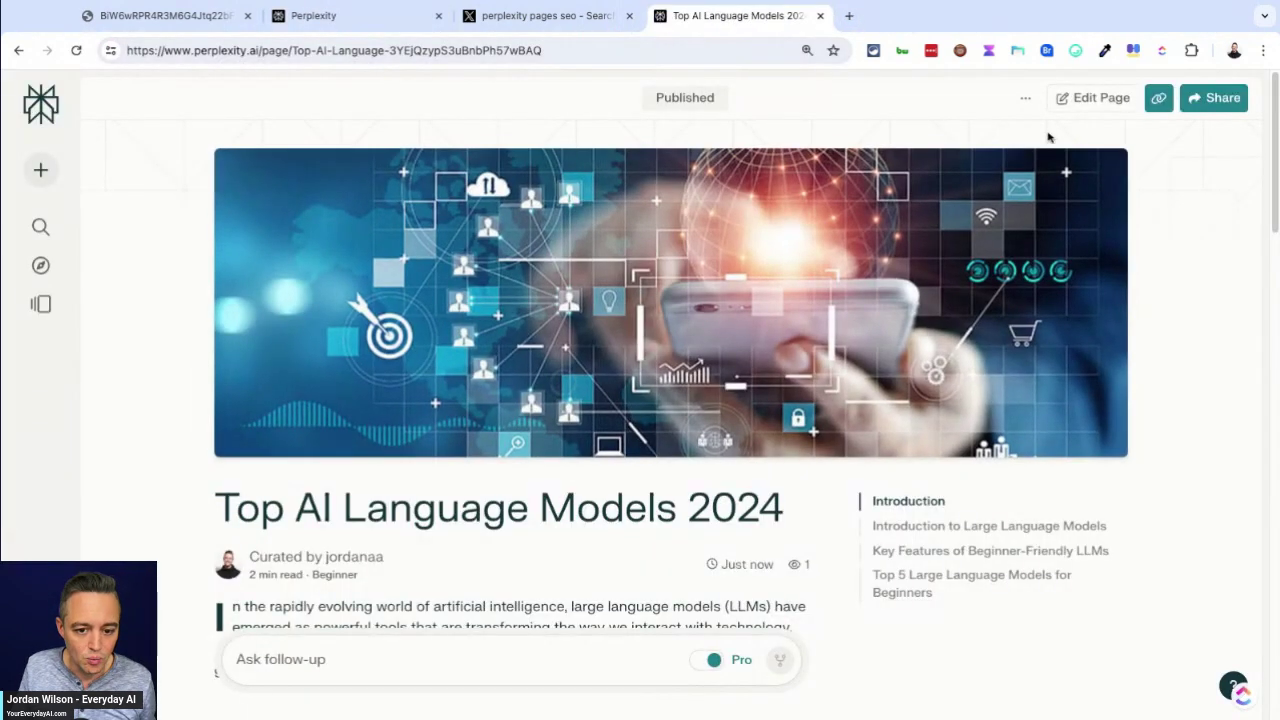
Step: Load the published page's URL signed out in Incognito and select its title
{"action": "left_click", "coordinate": [555, 50]}
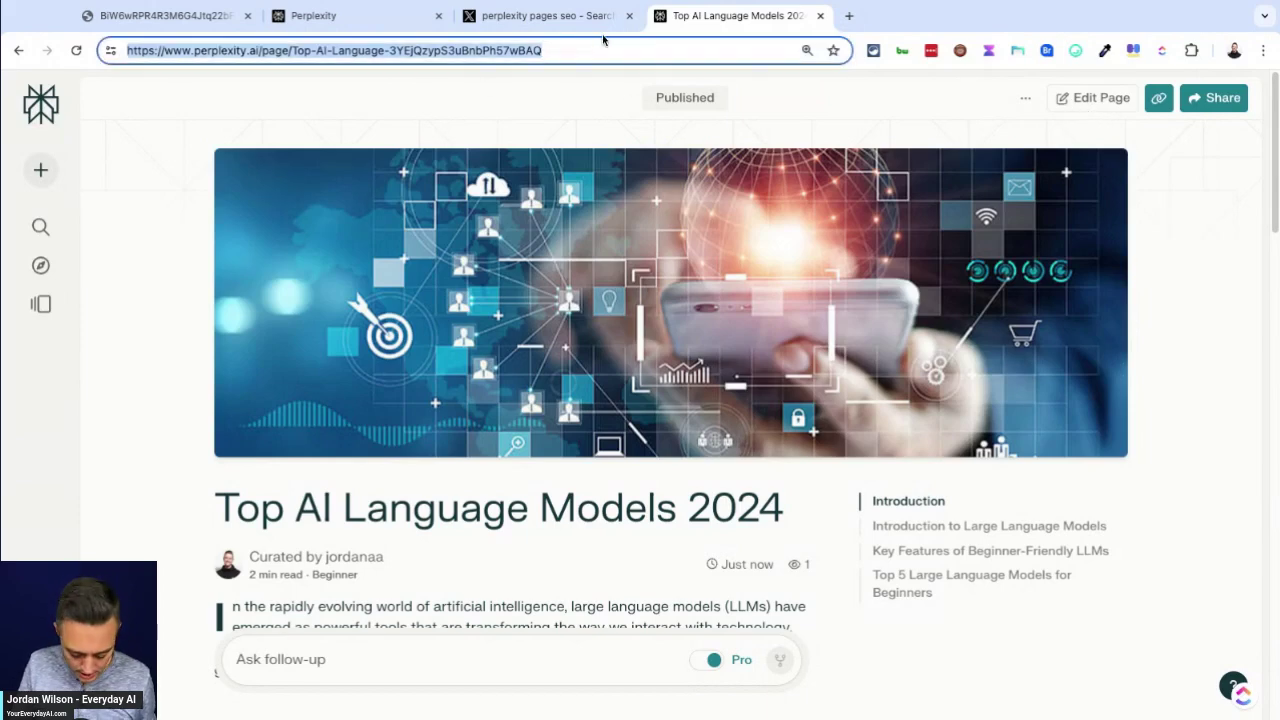
{"action": "key", "text": "Escape"}
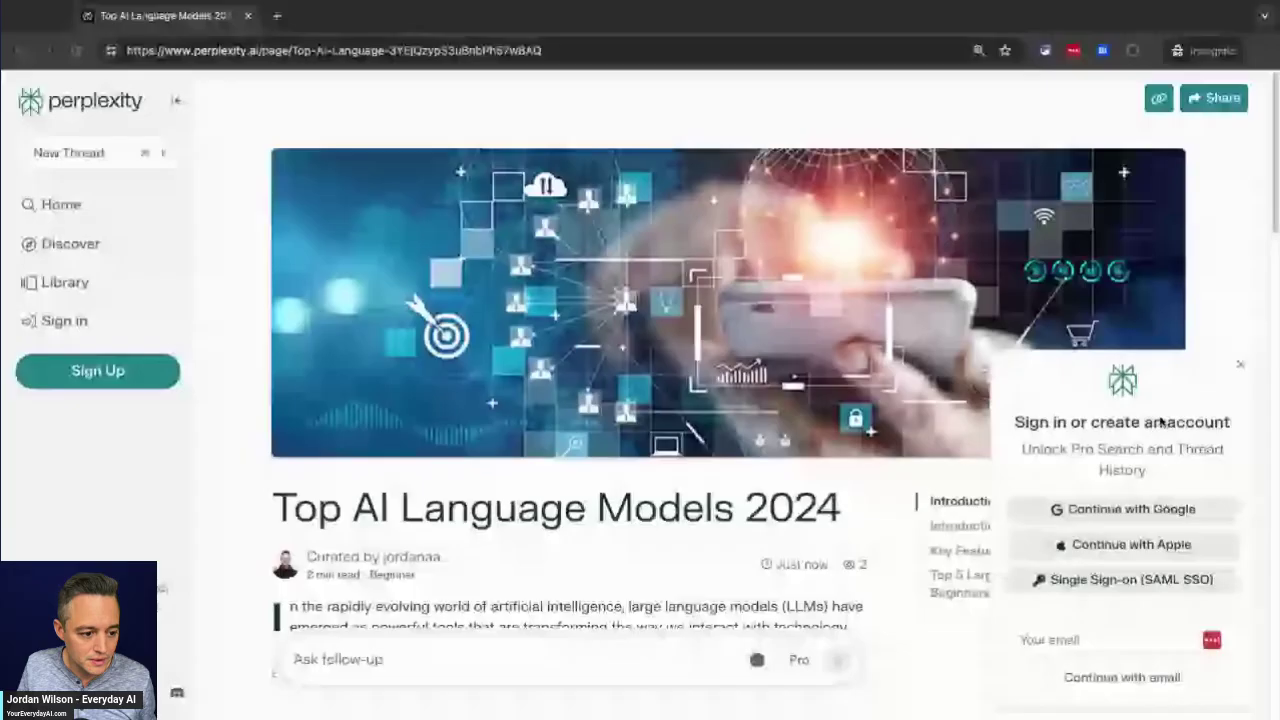
{"action": "left_click", "coordinate": [1240, 366]}
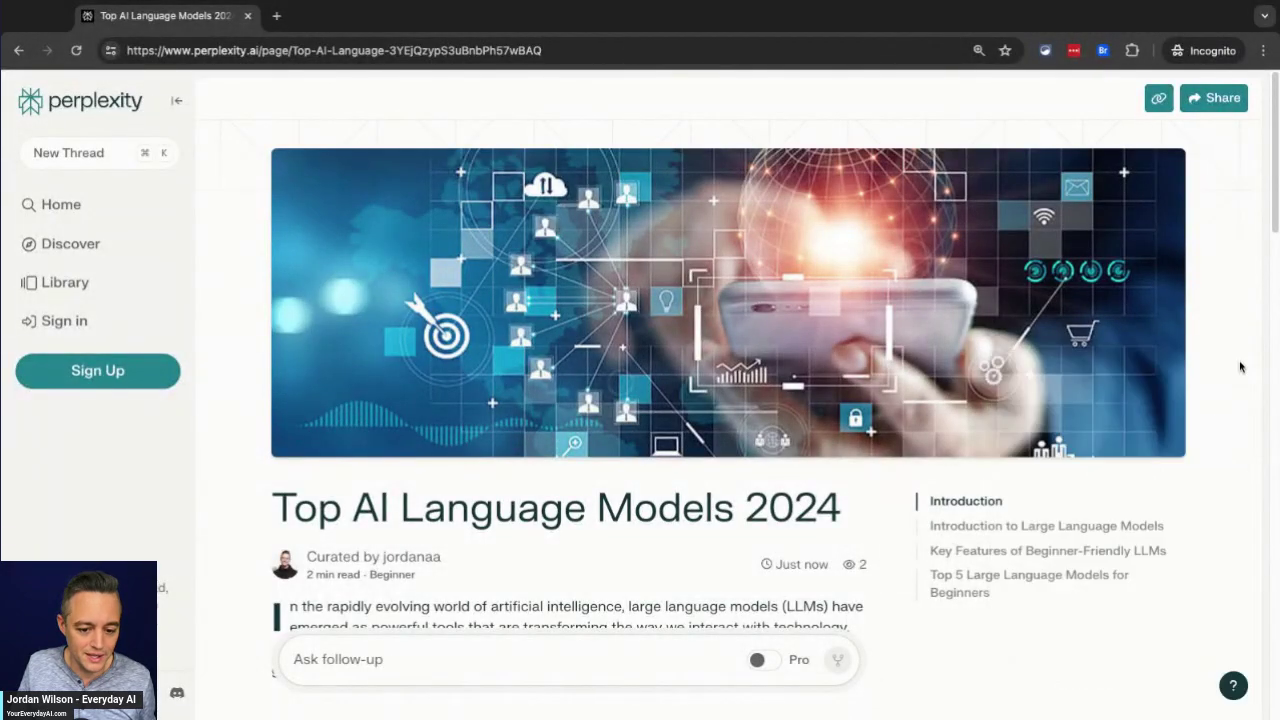
{"action": "scroll", "coordinate": [811, 412], "scroll_direction": "down", "scroll_amount": 3}
{"action": "scroll", "coordinate": [811, 412], "scroll_direction": "up", "scroll_amount": 3}
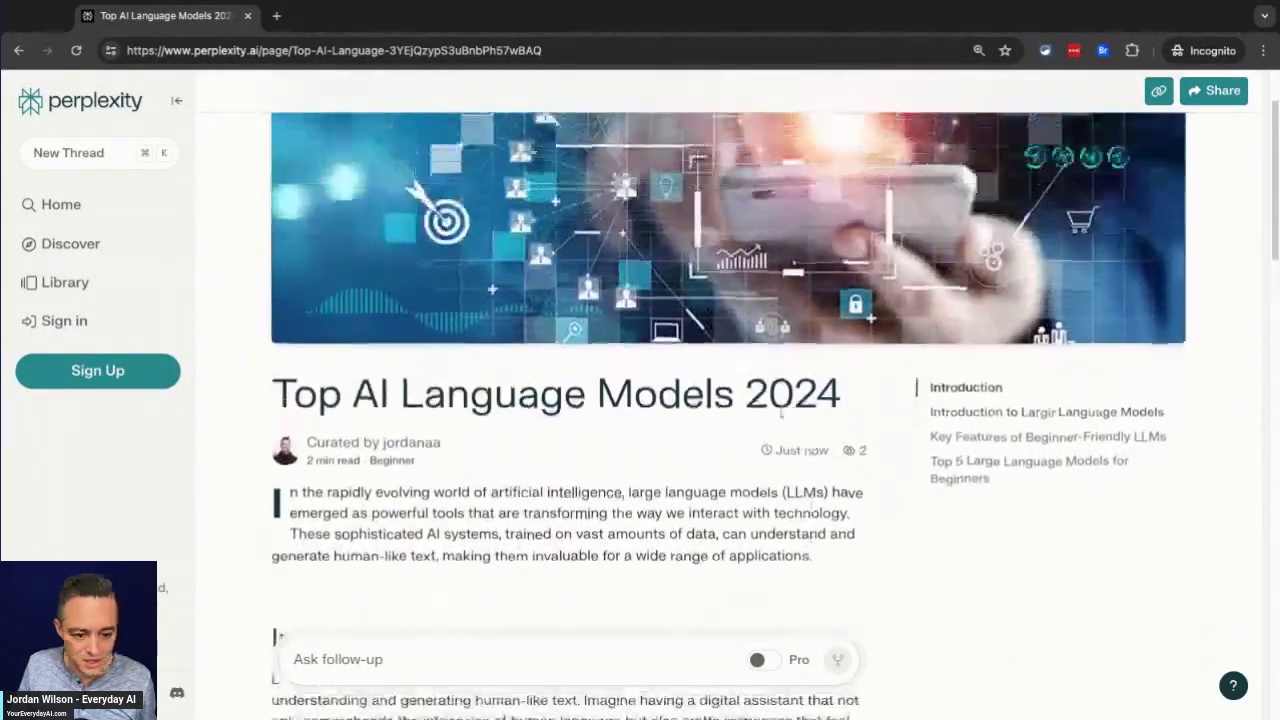
{"action": "triple_click", "coordinate": [450, 447]}
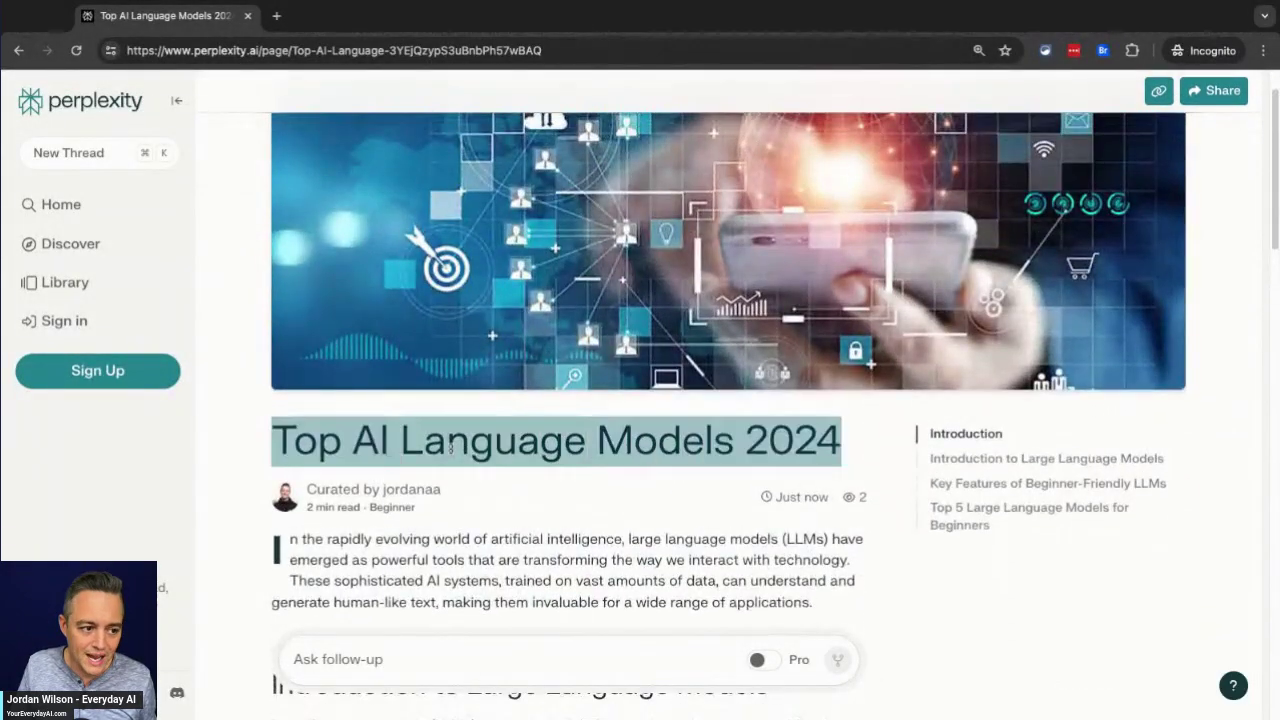
Step: Search Google for the exact quoted phrase "Top AI Language Models 2024"
{"action": "key", "text": "ctrl+c"}
{"action": "key", "text": "ctrl+t"}
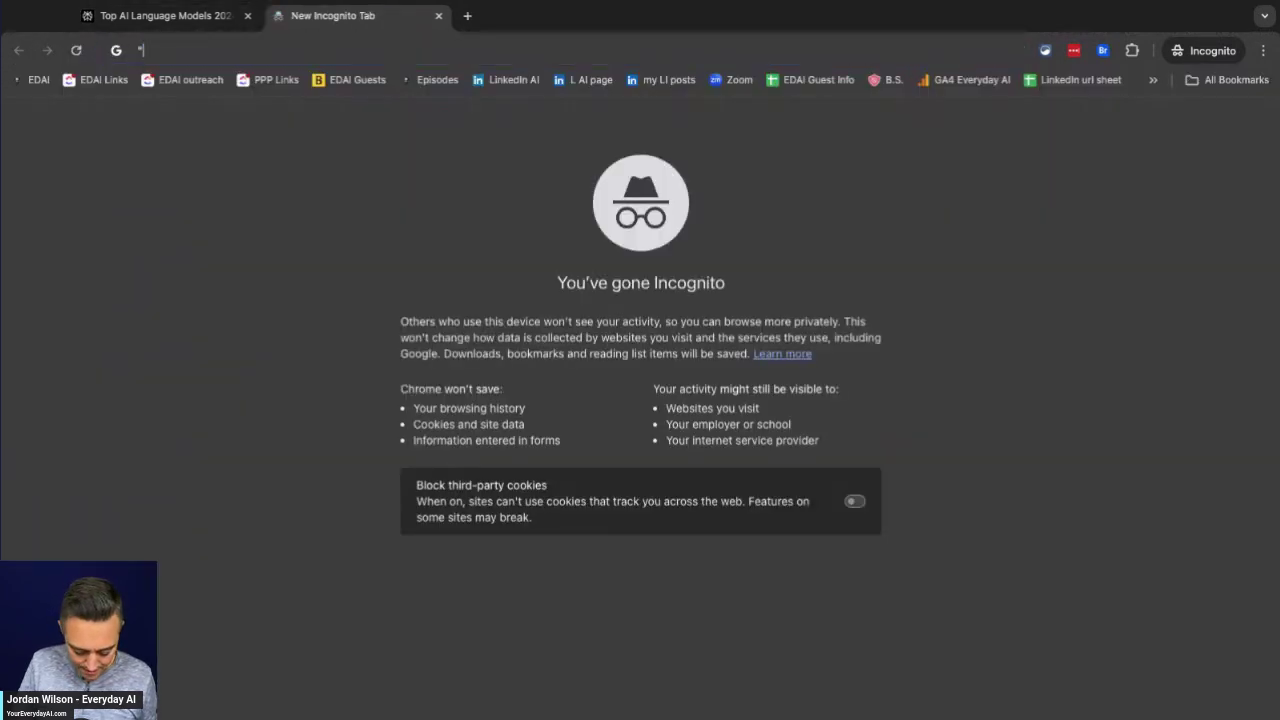
{"action": "type", "text": "\""}
{"action": "key", "text": "ctrl+v"}
{"action": "type", "text": "\""}
{"action": "key", "text": "Return"}
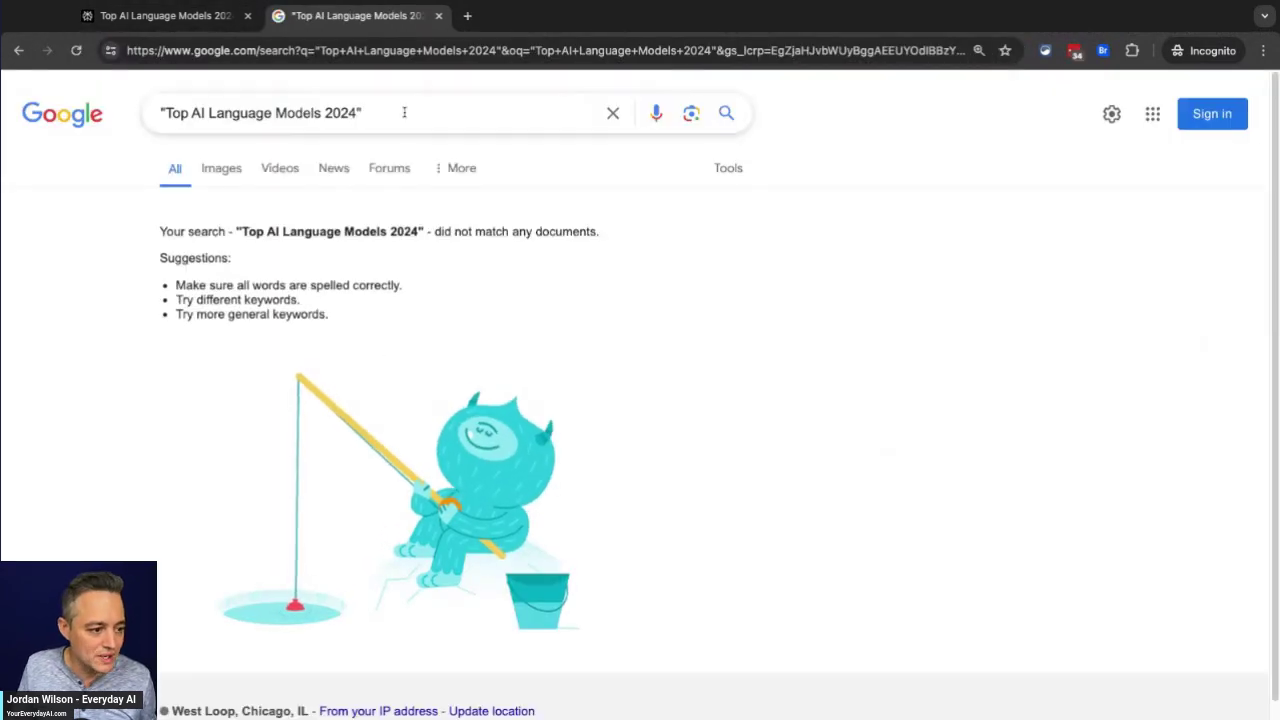
Step: Compare the Perplexity page title with the Google query, which returns no matches
{"action": "left_click", "coordinate": [225, 18]}
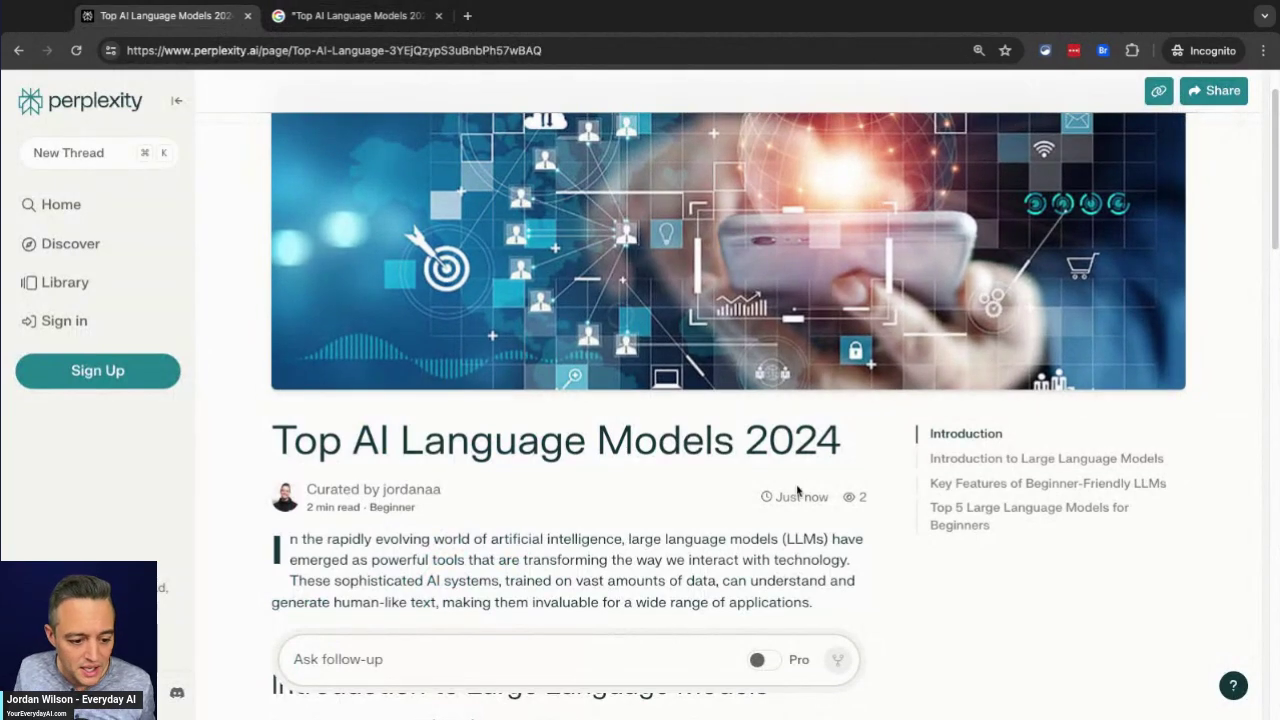
{"action": "left_click_drag", "start_coordinate": [838, 447], "coordinate": [270, 446]}
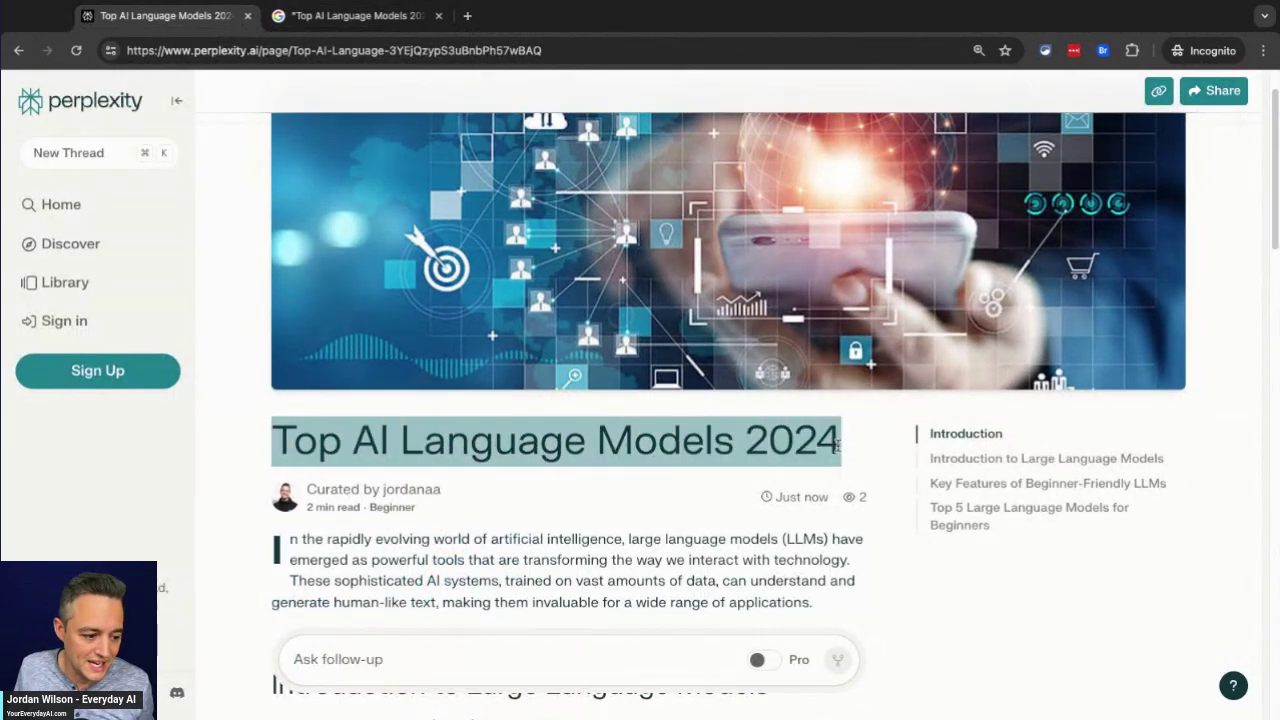
{"action": "left_click", "coordinate": [355, 15]}
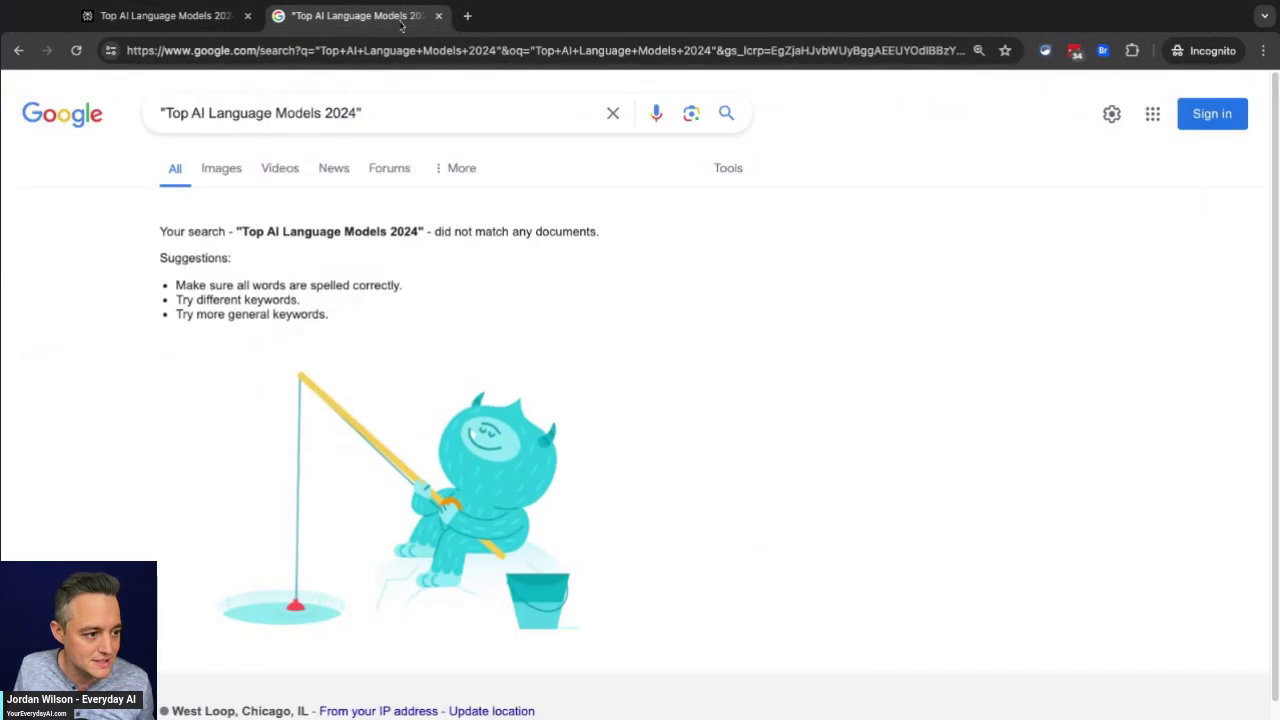
{"action": "left_click", "coordinate": [383, 122]}
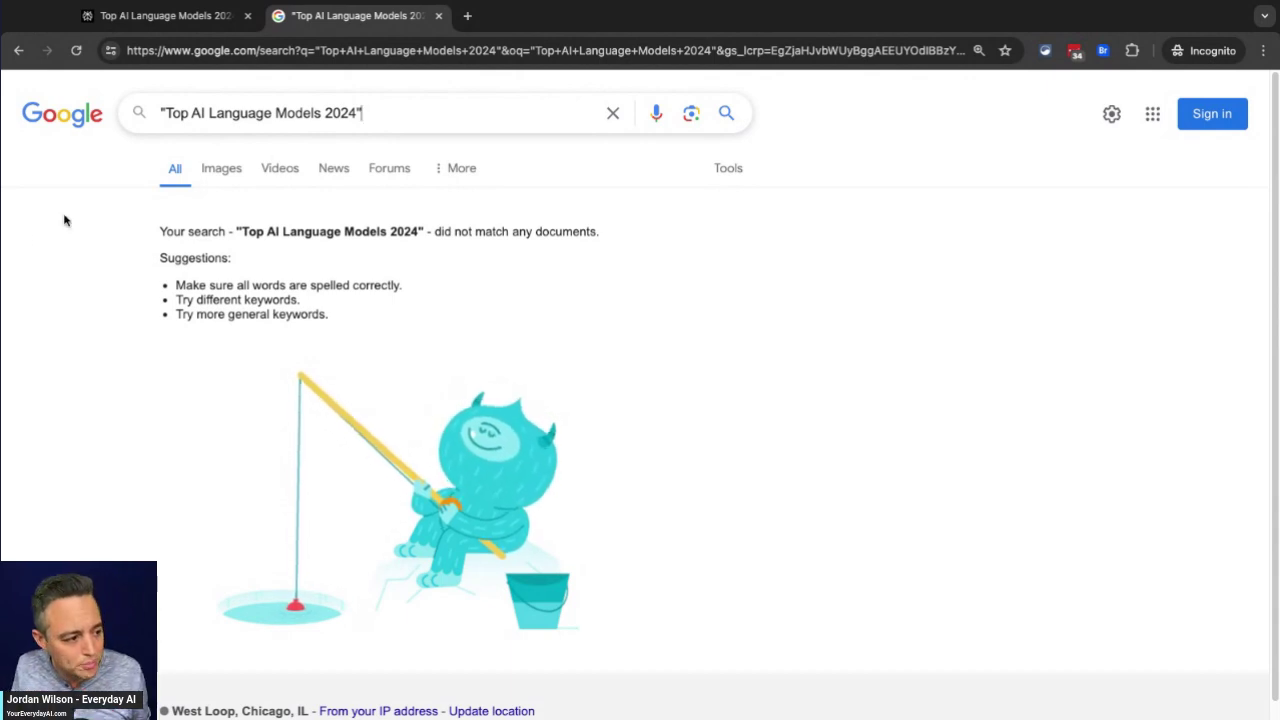
Step: Open a new incognito tab and start entering the Everyday AI address, youreverydayai.com
{"action": "key", "text": "alt+Tab"}
{"action": "left_click", "coordinate": [1200, 366]}
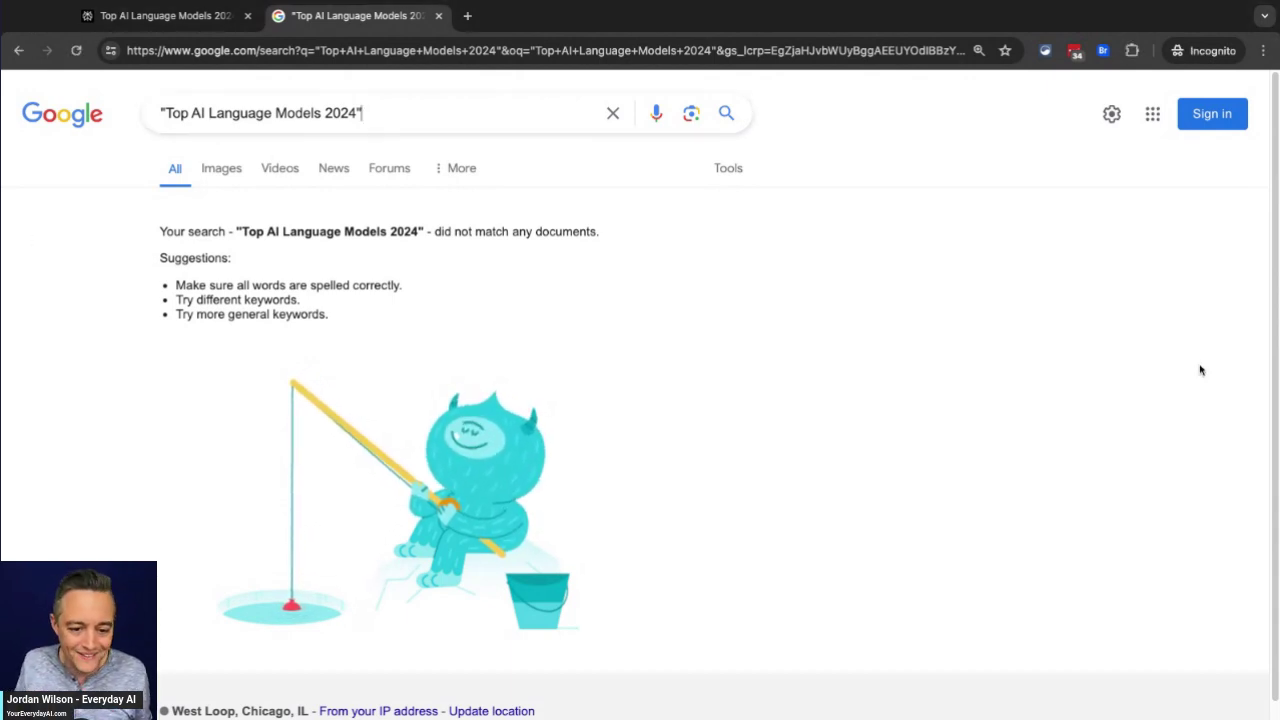
{"action": "key", "text": "ctrl+t"}
{"action": "type", "text": "your"}
{"action": "key", "text": "Return"}
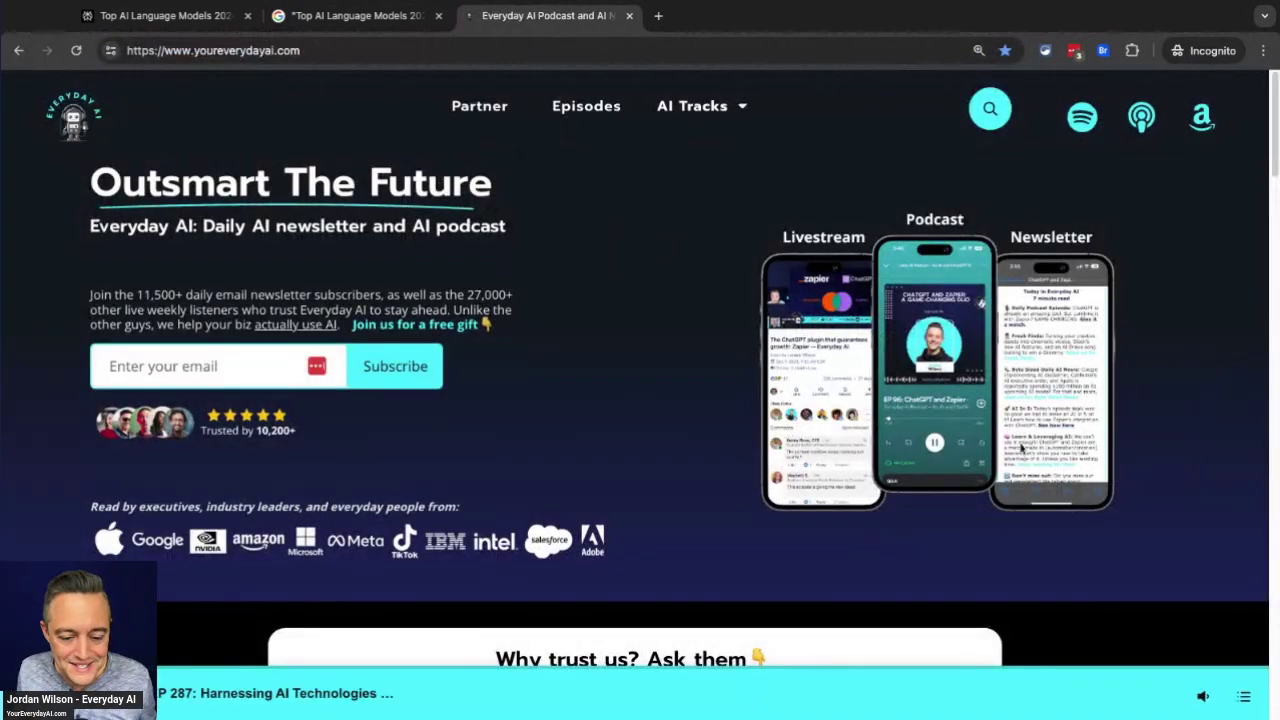